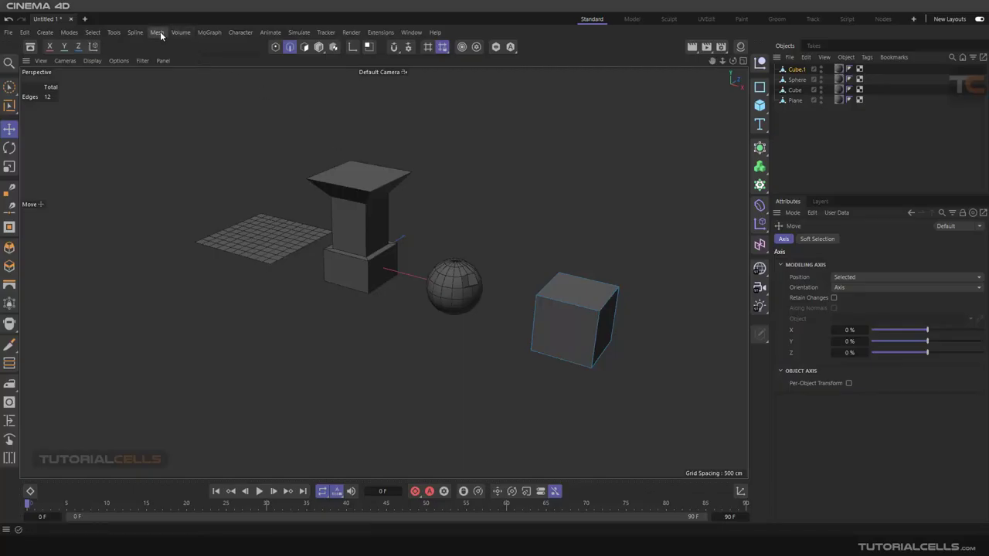
pyautogui.click(158, 33)
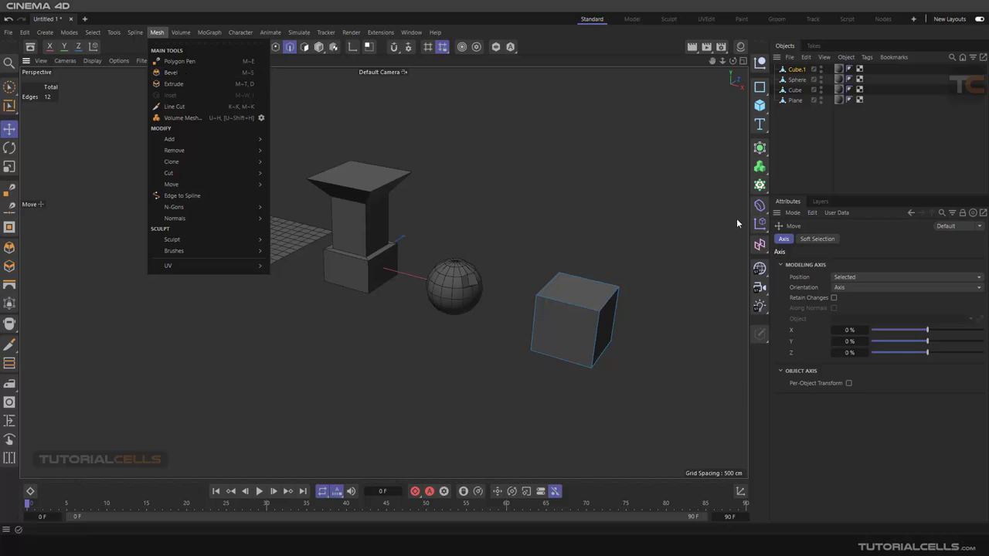
pyautogui.click(759, 205)
pyautogui.click(760, 206)
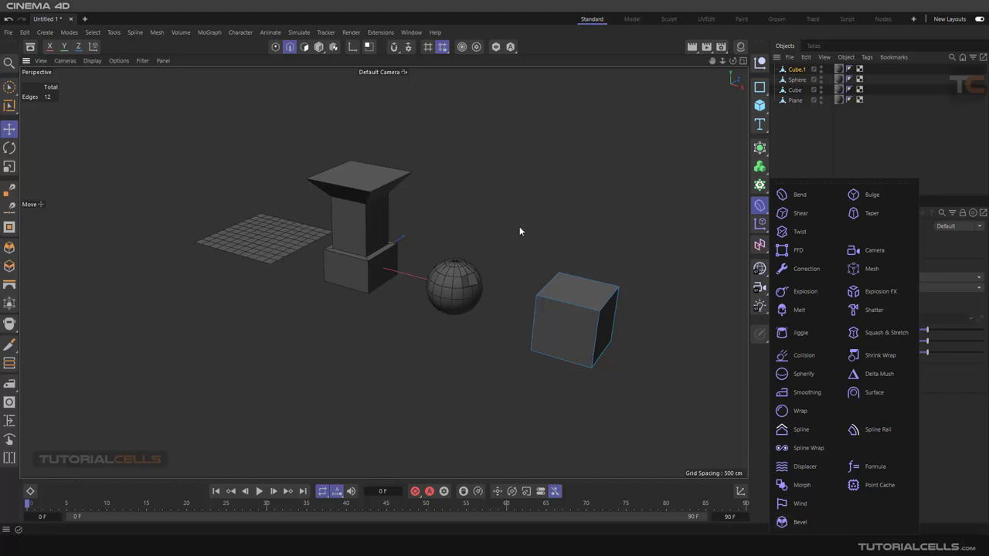
pyautogui.click(153, 33)
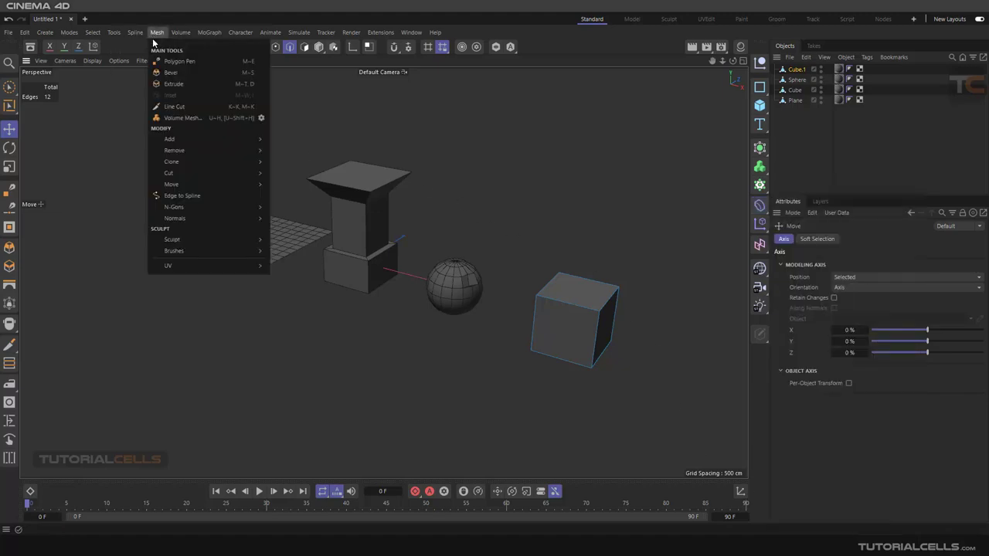
pyautogui.click(528, 238)
# Switch to Points mode and select the upper front corner point of the Cube.1 object.
pyautogui.keyDown('alt'); pyautogui.moveTo(504, 229); pyautogui.dragTo(474, 219); pyautogui.keyUp('alt')
pyautogui.scroll(3, 476, 228)
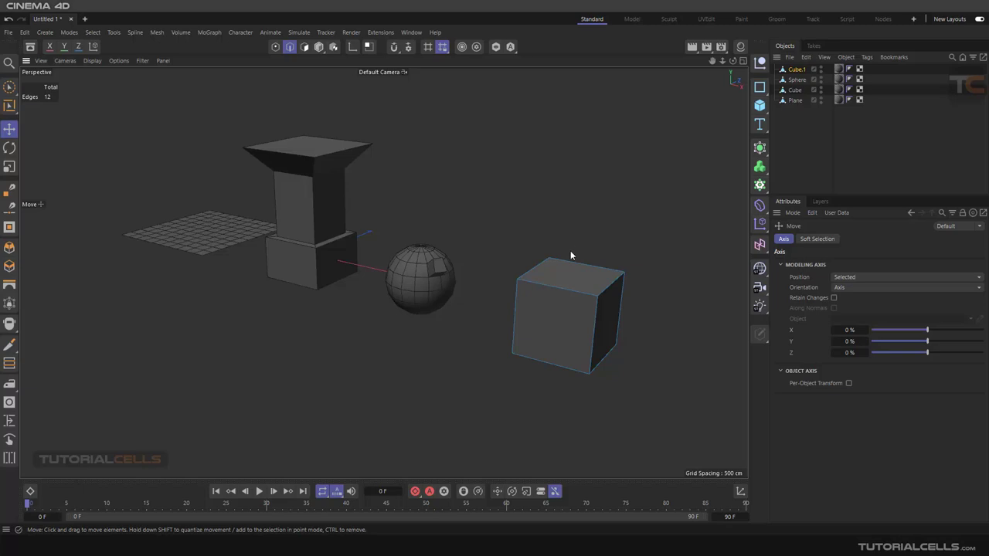
pyautogui.moveTo(571, 250); pyautogui.dragTo(506, 219, button='middle')
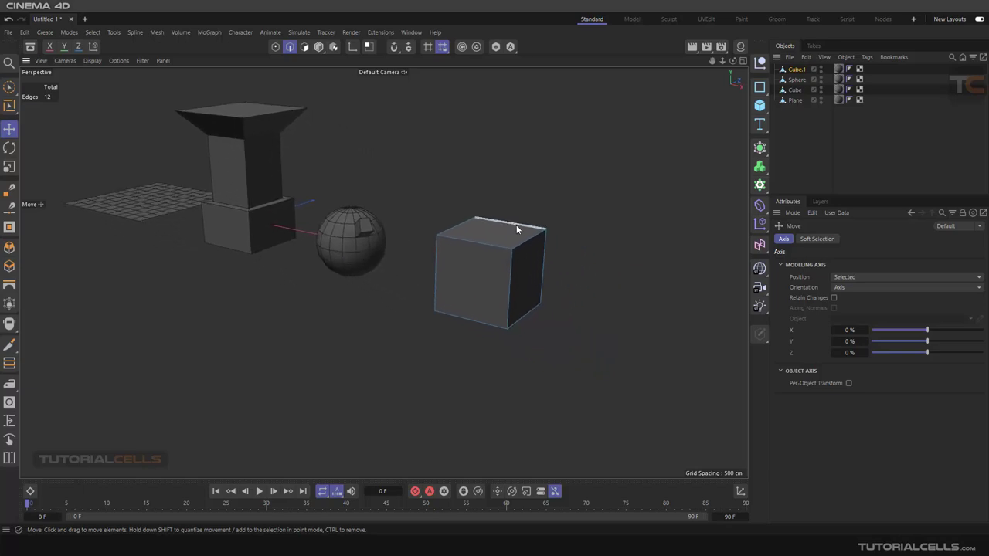
pyautogui.scroll(4, 519, 232)
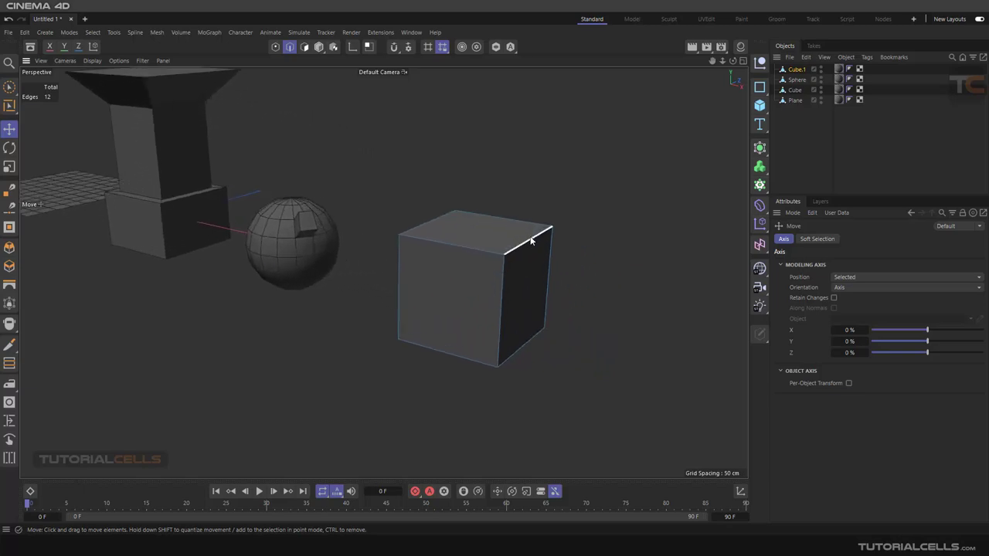
pyautogui.scroll(1, 540, 235)
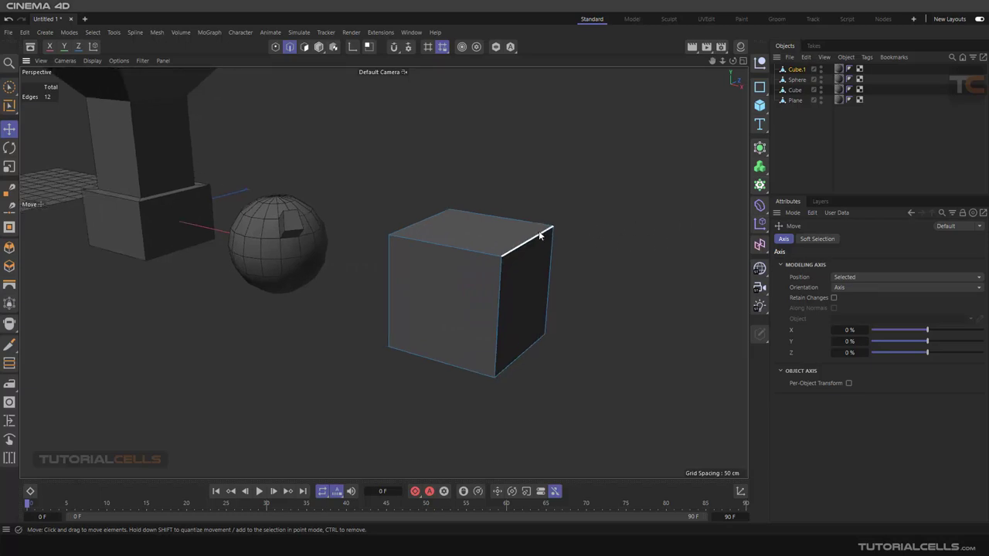
pyautogui.scroll(-2, 540, 236)
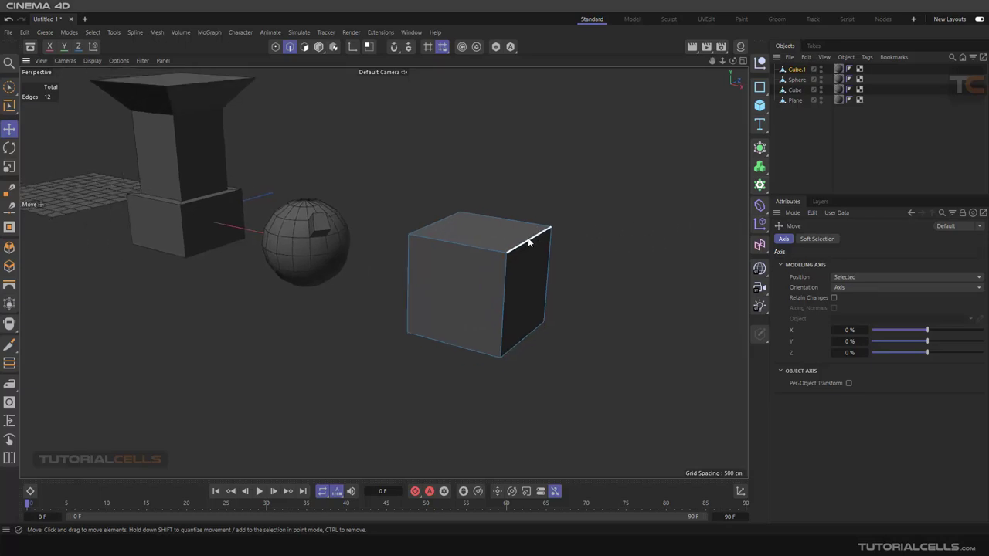
pyautogui.scroll(3, 528, 242)
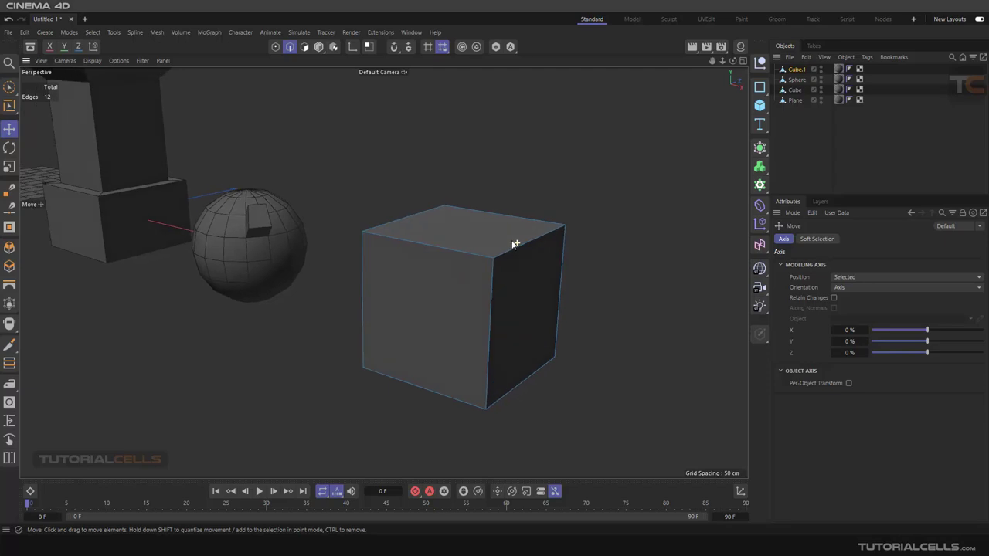
pyautogui.click(274, 47)
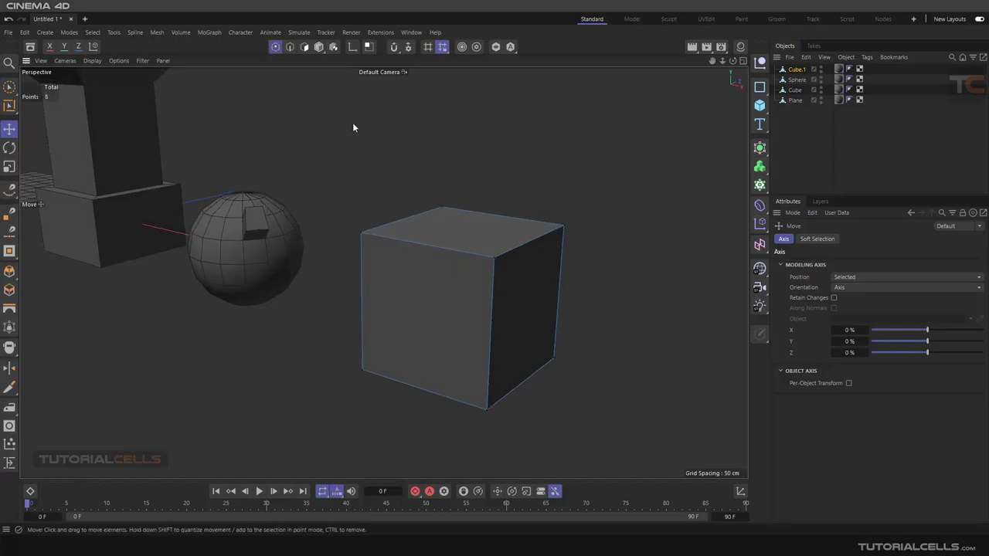
pyautogui.click(486, 257)
pyautogui.keyDown('alt'); pyautogui.moveTo(494, 261); pyautogui.dragTo(499, 282); pyautogui.keyUp('alt')
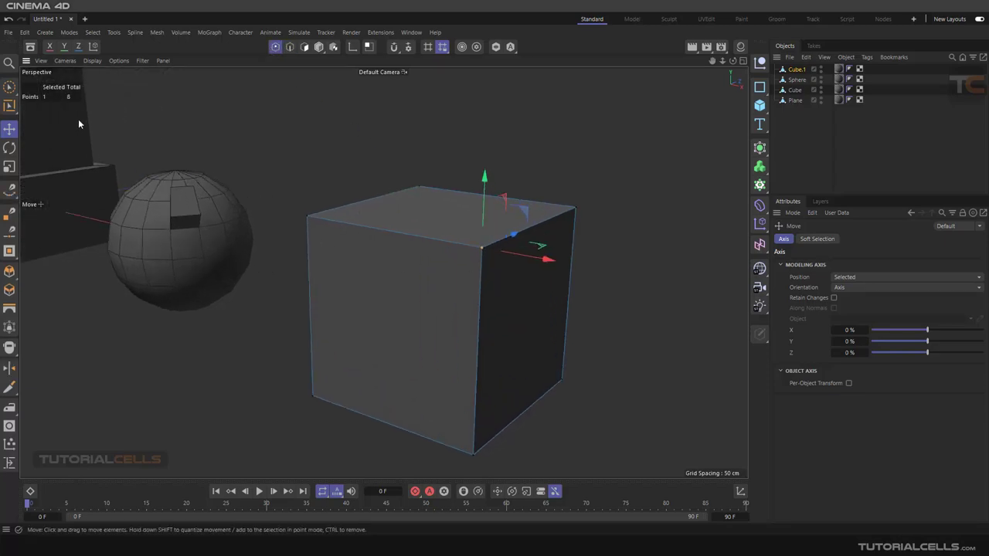
# Bevel the selected corner point of the cube with the Bevel tool to an offset of about 70 cm.
pyautogui.click(152, 34)
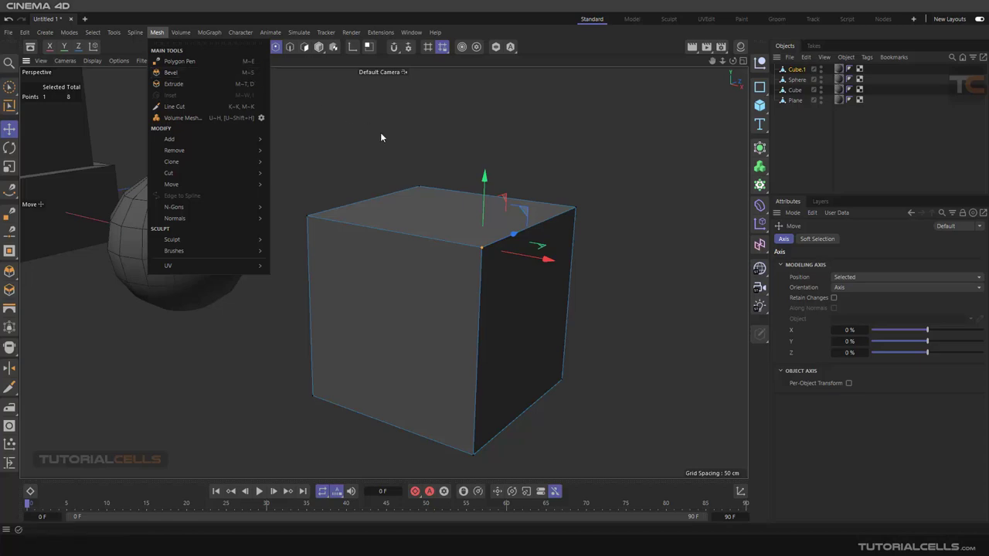
pyautogui.press('Escape')
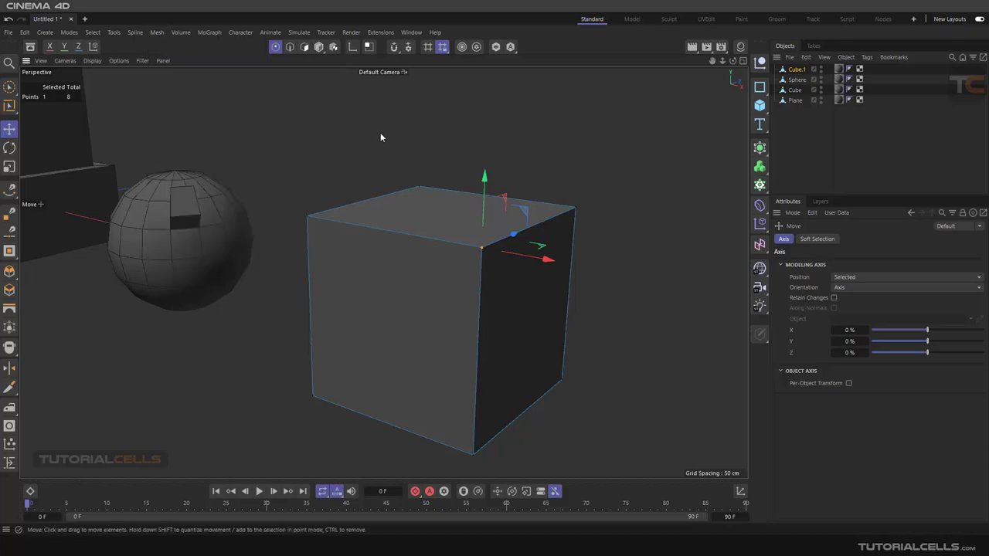
pyautogui.press('m')
pyautogui.press('s')
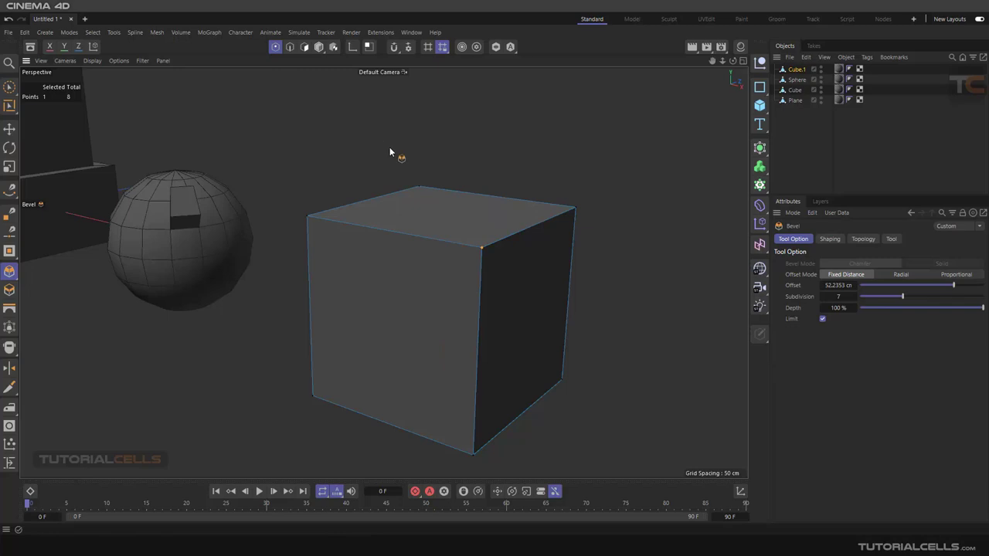
pyautogui.click(157, 33)
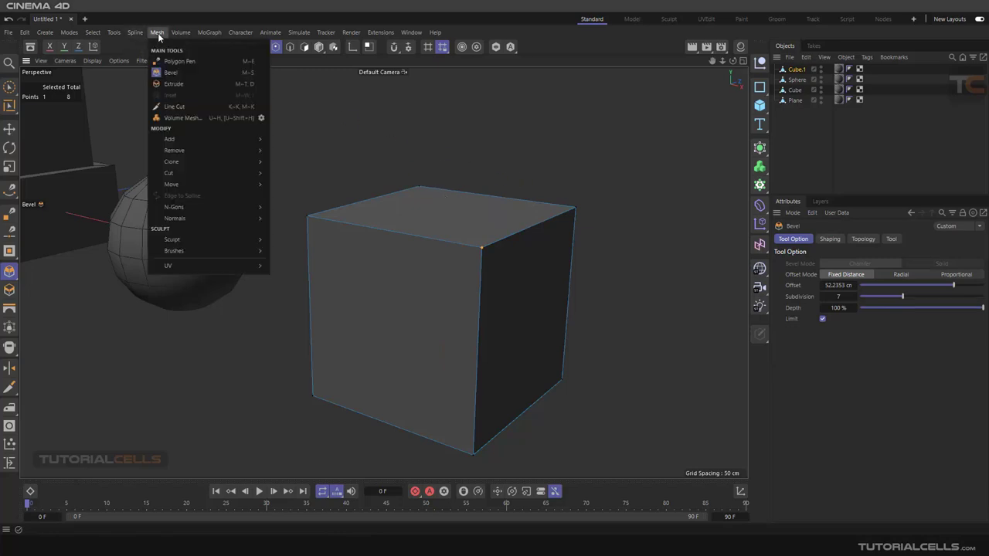
pyautogui.click(171, 72)
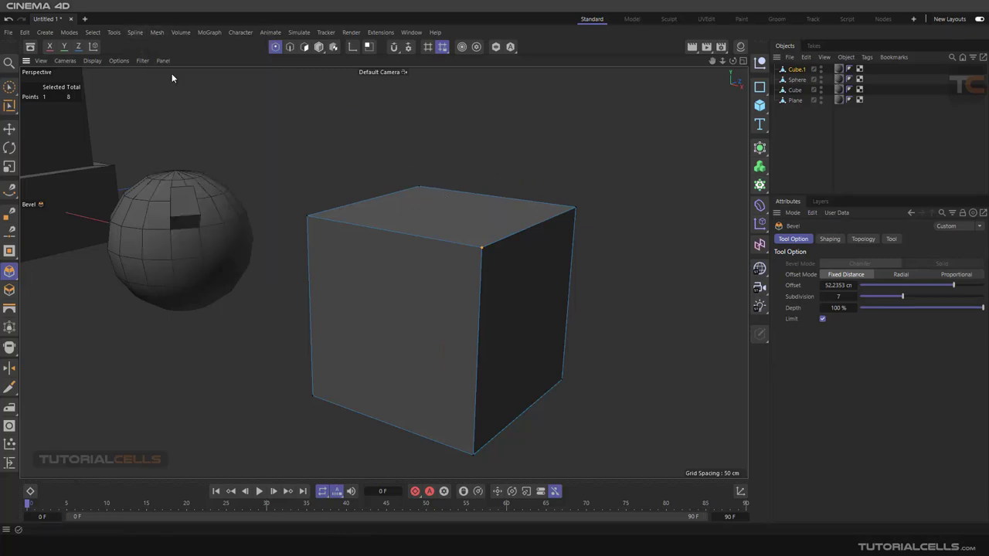
pyautogui.click(11, 272)
pyautogui.click(49, 292)
pyautogui.moveTo(524, 245)
pyautogui.keyDown('alt'); pyautogui.mouseDown()
pyautogui.moveTo(552, 283)
pyautogui.moveTo(523, 285)
pyautogui.moveTo(512, 253)
pyautogui.mouseUp(); pyautogui.keyUp('alt')
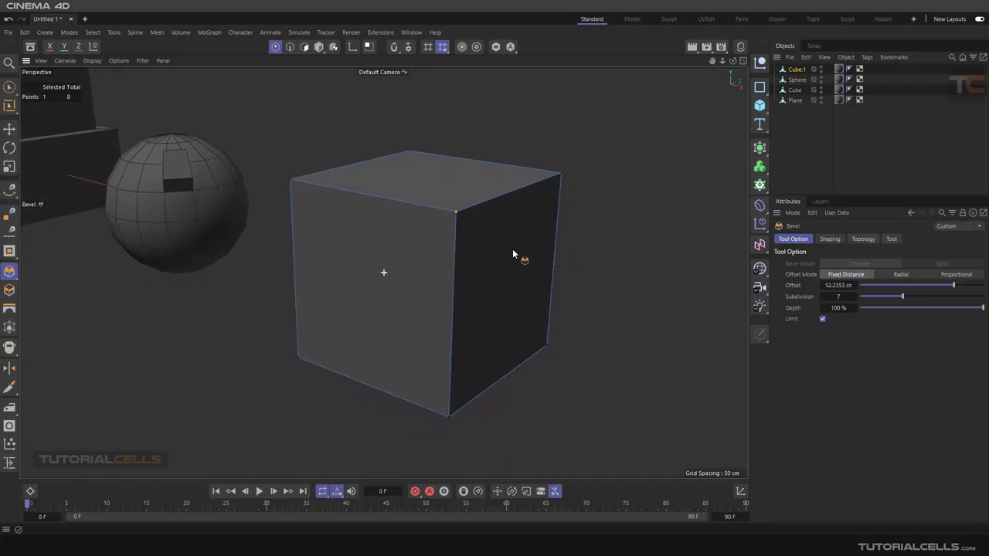
pyautogui.moveTo(579, 272); pyautogui.dragTo(594, 305)
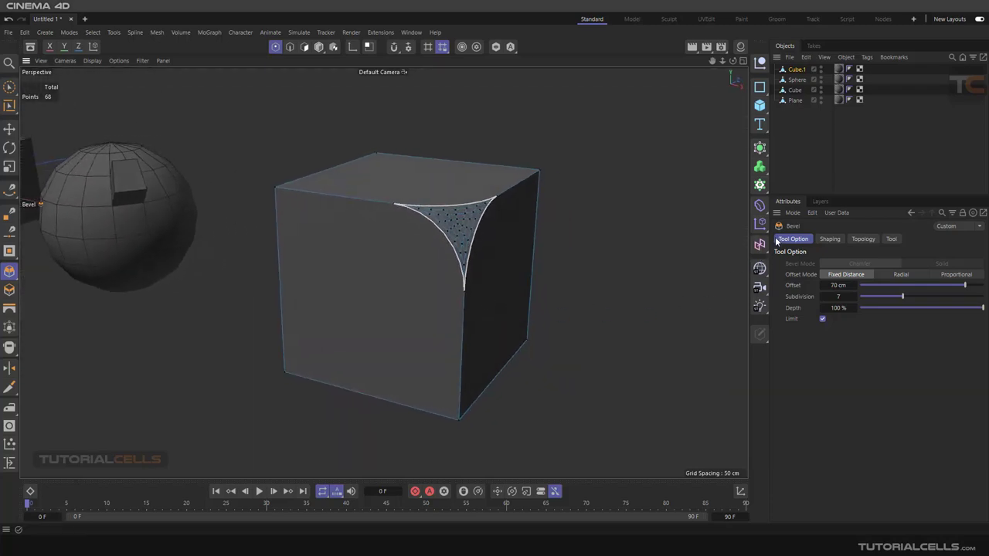
# Look through the Bevel tool's option groups, then set the corner bevel's offset to 82 cm and its subdivision to 5.
pyautogui.click(830, 239)
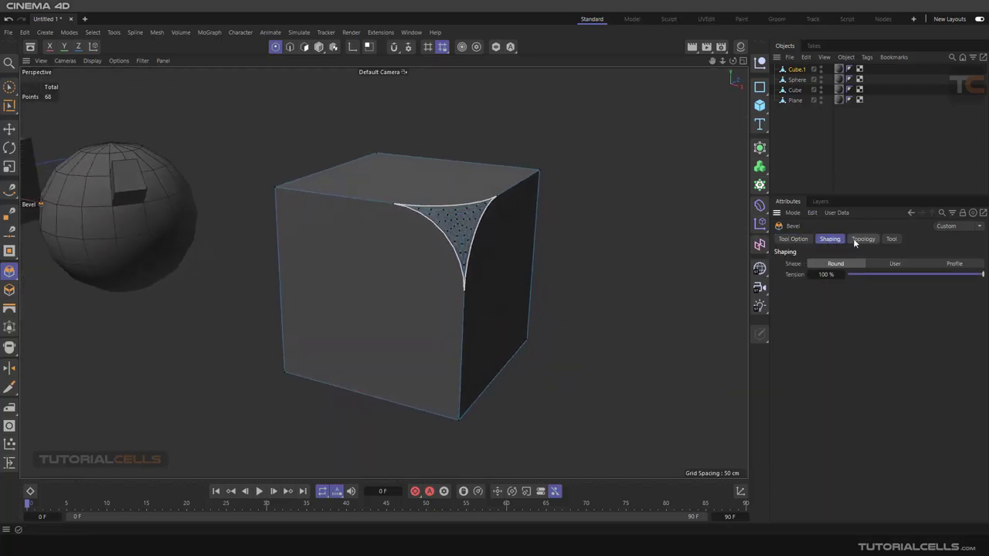
pyautogui.click(863, 239)
pyautogui.click(892, 239)
pyautogui.click(795, 240)
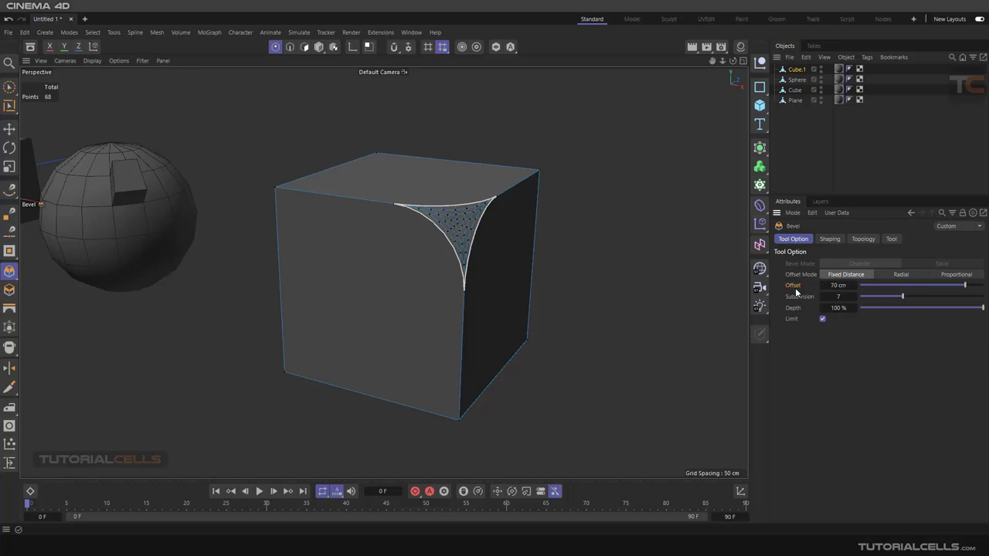
pyautogui.moveTo(965, 286)
pyautogui.mouseDown()
pyautogui.moveTo(949, 286)
pyautogui.moveTo(964, 286)
pyautogui.mouseUp()
pyautogui.moveTo(896, 297)
pyautogui.mouseDown()
pyautogui.moveTo(859, 295)
pyautogui.moveTo(905, 295)
pyautogui.moveTo(891, 297)
pyautogui.mouseUp()
pyautogui.moveTo(976, 312)
pyautogui.mouseDown()
pyautogui.moveTo(937, 311)
pyautogui.moveTo(988, 311)
pyautogui.mouseUp()
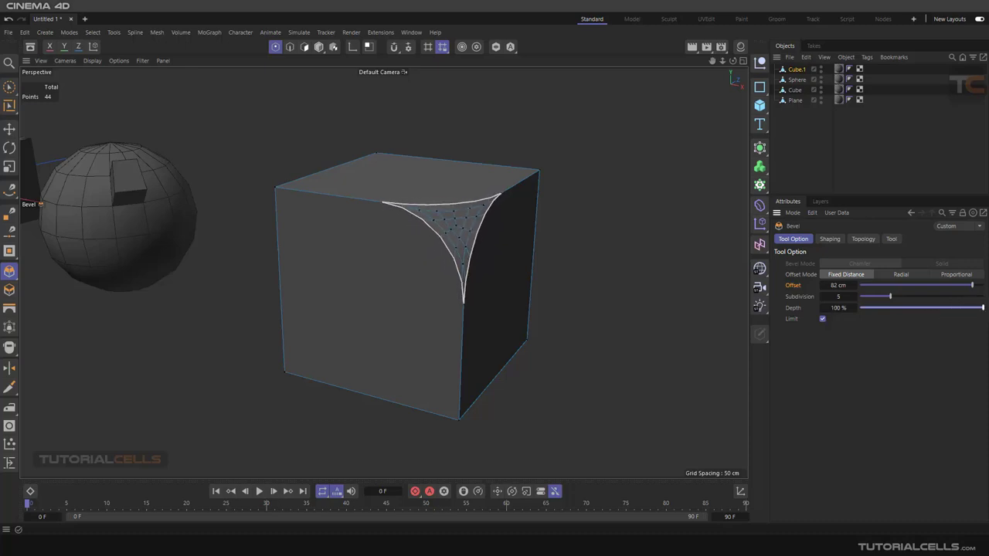
pyautogui.scroll(-2, 492, 218)
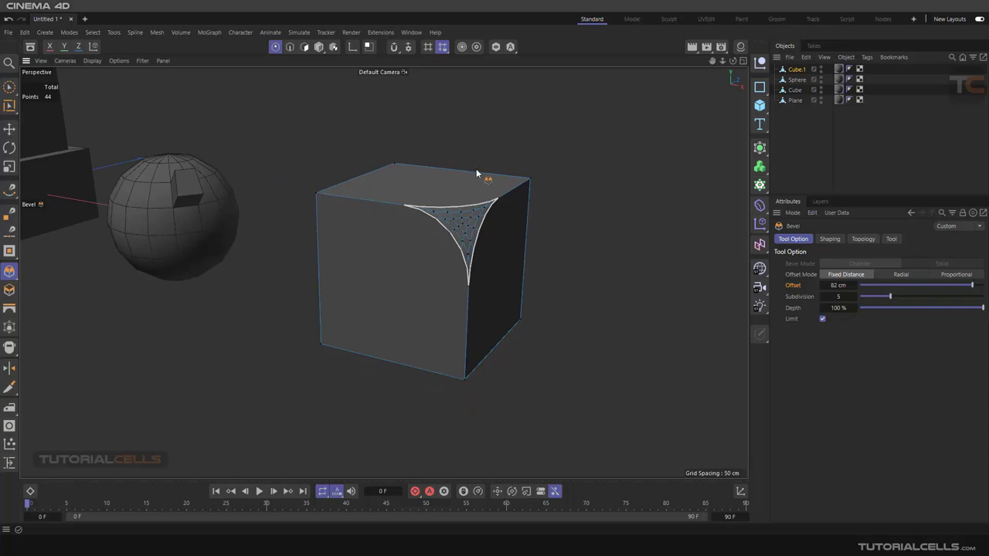
# Raise the corner bevel's offset to 180 cm with Limit on, then disable Limit and raise the offset to 238 cm.
pyautogui.moveTo(974, 288); pyautogui.dragTo(979, 288)
pyautogui.moveTo(827, 285); pyautogui.dragTo(924, 285)
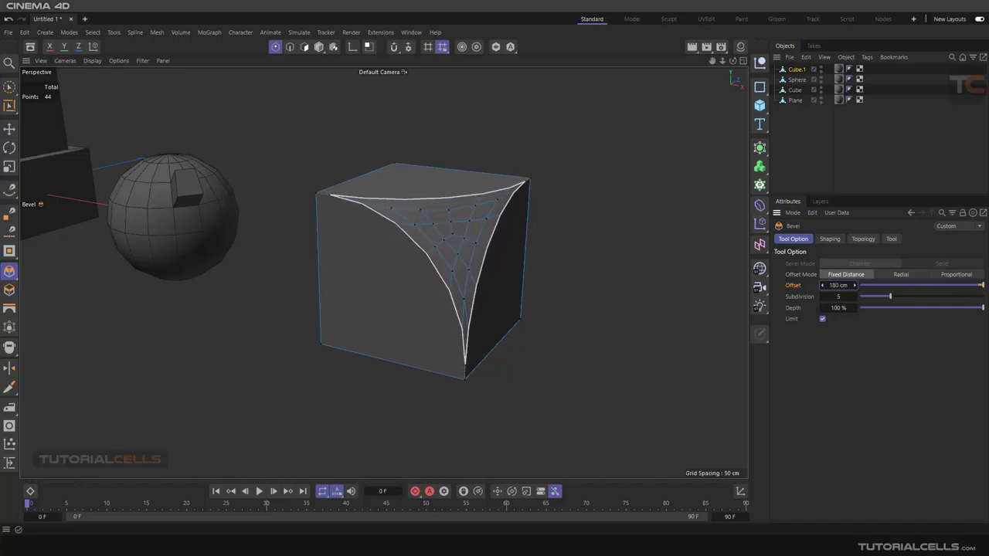
pyautogui.click(823, 319)
pyautogui.moveTo(825, 287); pyautogui.dragTo(870, 288)
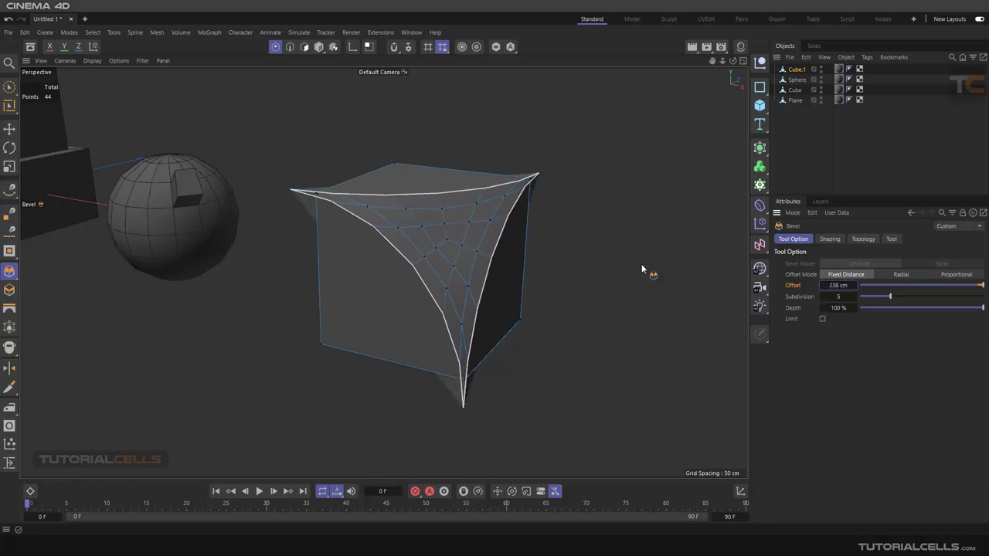
pyautogui.scroll(-2, 506, 252)
pyautogui.keyDown('alt'); pyautogui.moveTo(458, 241); pyautogui.dragTo(496, 260); pyautogui.keyUp('alt')
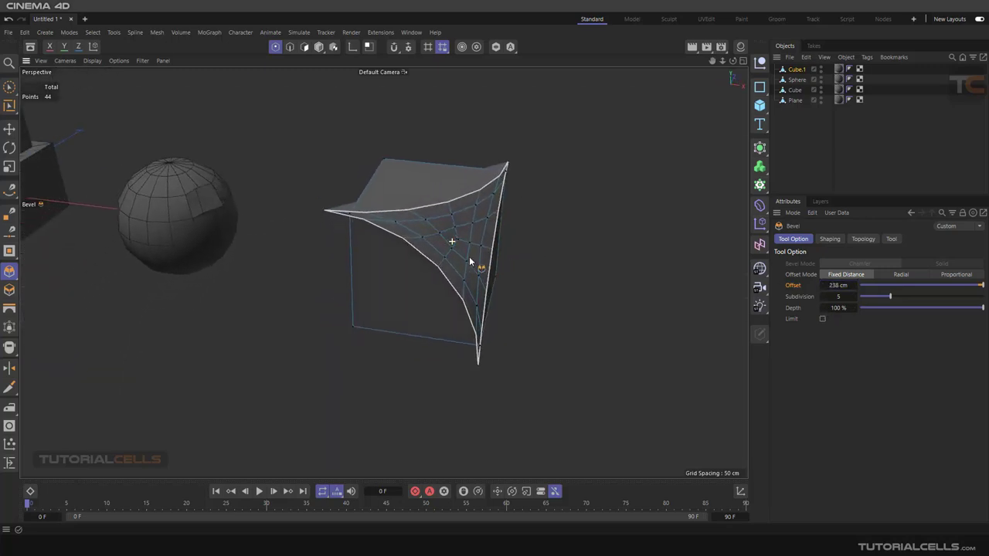
# Undo the corner bevel and re-enable the Limit option of the Bevel tool.
pyautogui.hotkey('ctrl', 'z')
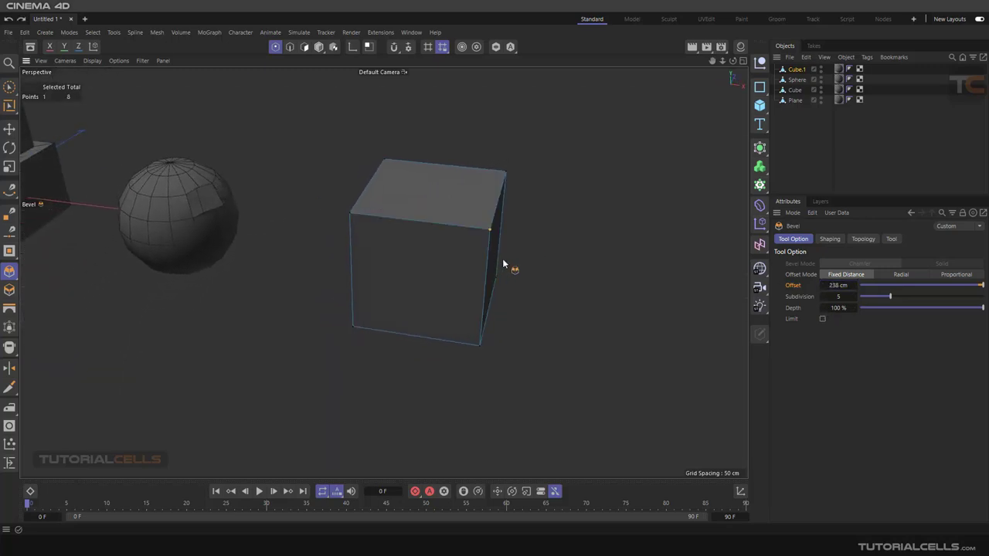
pyautogui.click(823, 319)
pyautogui.keyDown('alt'); pyautogui.moveTo(634, 314); pyautogui.dragTo(496, 278); pyautogui.keyUp('alt')
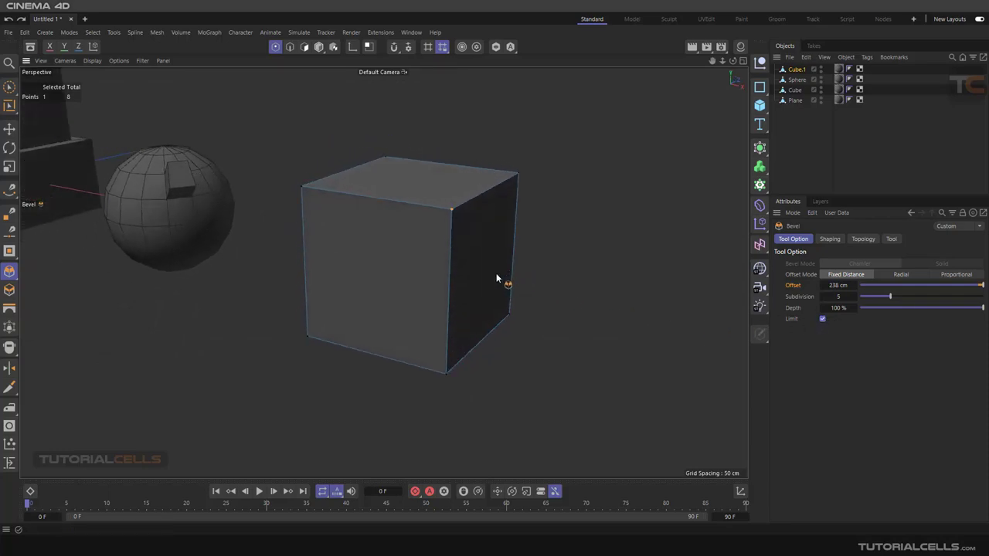
pyautogui.keyDown('alt'); pyautogui.moveTo(496, 274); pyautogui.dragTo(517, 273, button='middle'); pyautogui.keyUp('alt')
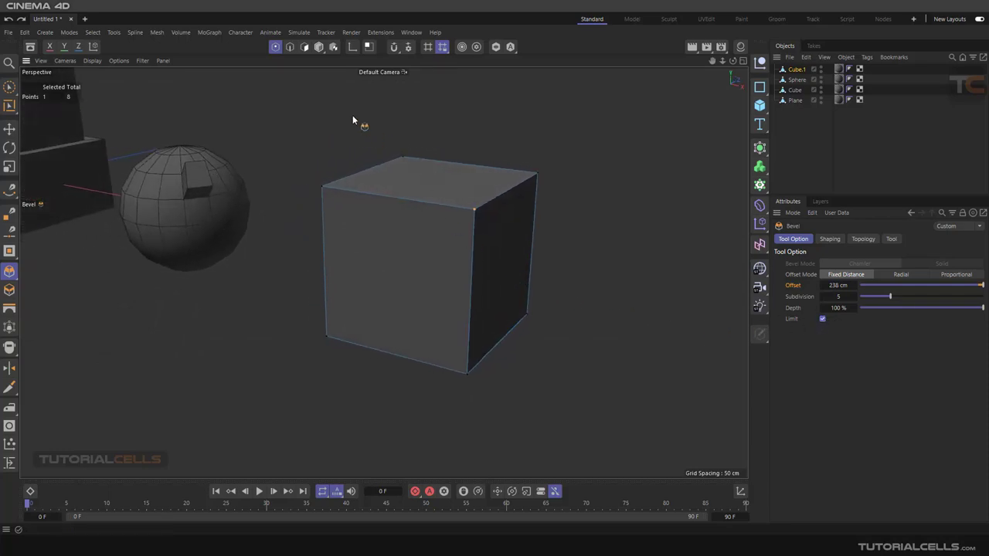
# In Edges mode, bevel the upper edge between the cube's top and dark side face with a 49 cm offset and 15 subdivisions.
pyautogui.click(290, 47)
pyautogui.click(515, 193)
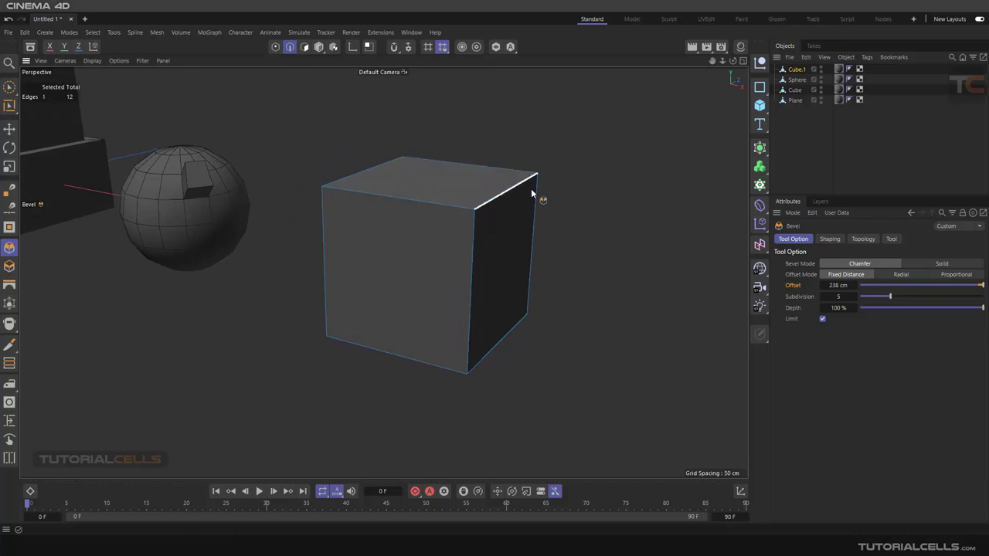
pyautogui.keyDown('alt'); pyautogui.moveTo(537, 199); pyautogui.dragTo(514, 238); pyautogui.keyUp('alt')
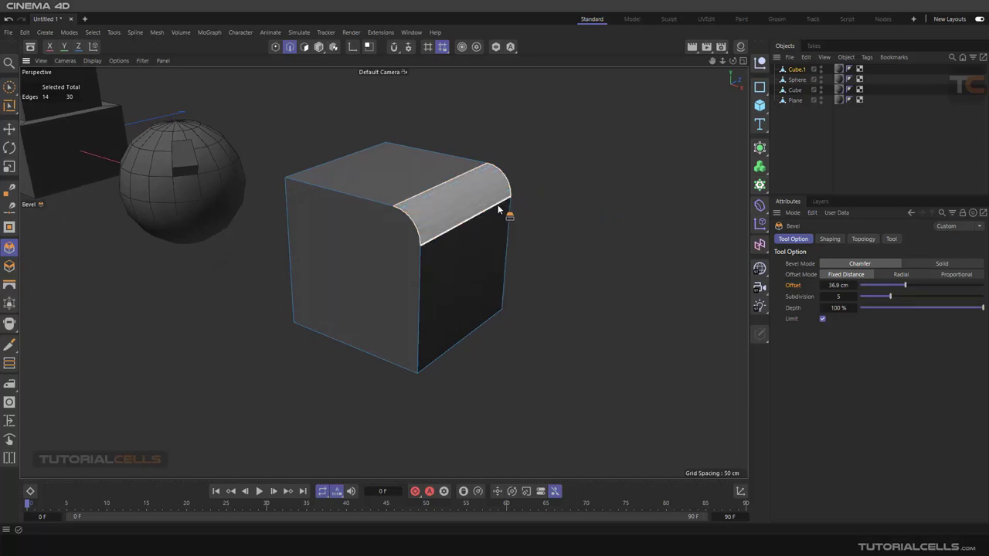
pyautogui.moveTo(498, 209); pyautogui.dragTo(488, 231)
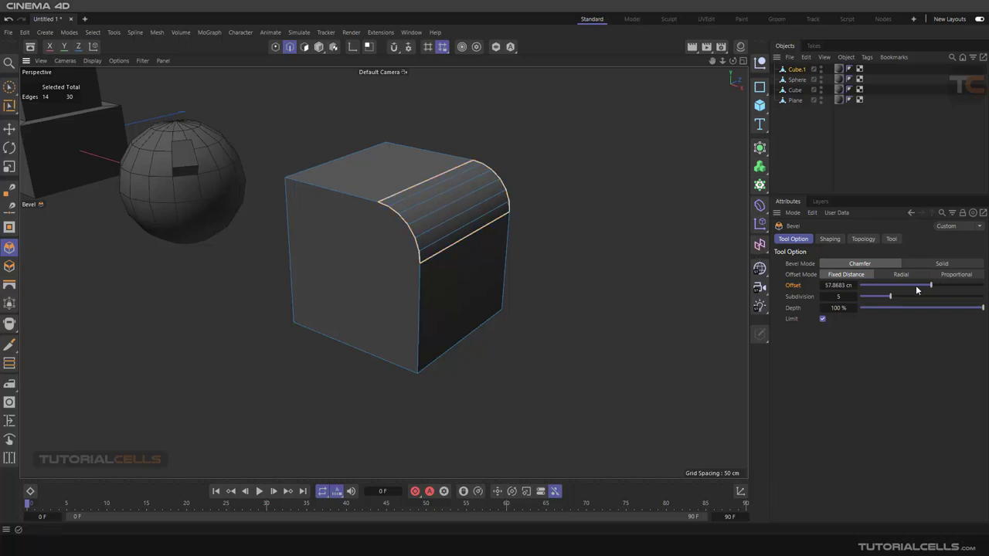
pyautogui.moveTo(932, 285); pyautogui.dragTo(983, 308)
pyautogui.click(797, 308)
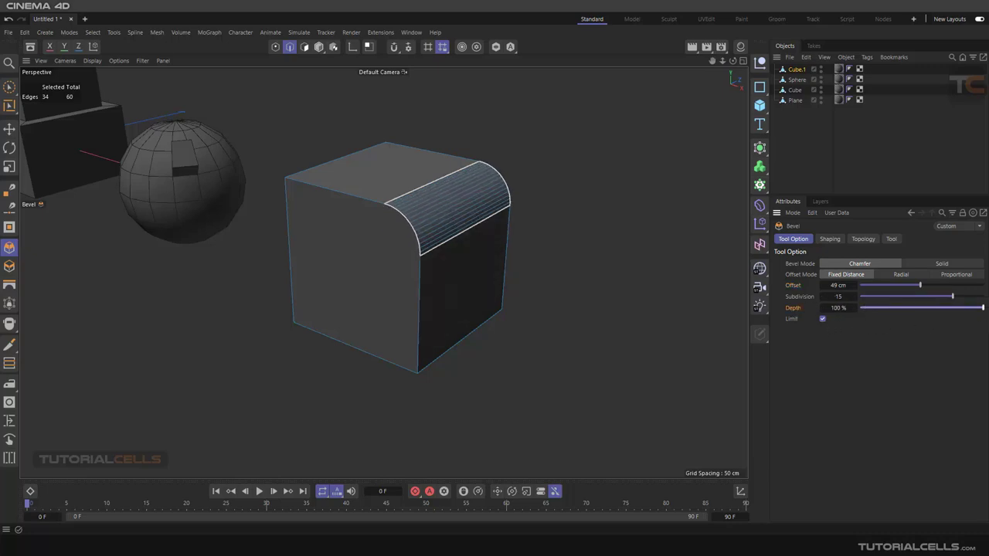
# Try a depth of -36 % on the edge bevel, then set the depth back to 100 %.
pyautogui.moveTo(835, 309)
pyautogui.mouseDown()
pyautogui.moveTo(912, 309)
pyautogui.moveTo(813, 308)
pyautogui.moveTo(821, 309)
pyautogui.mouseUp()
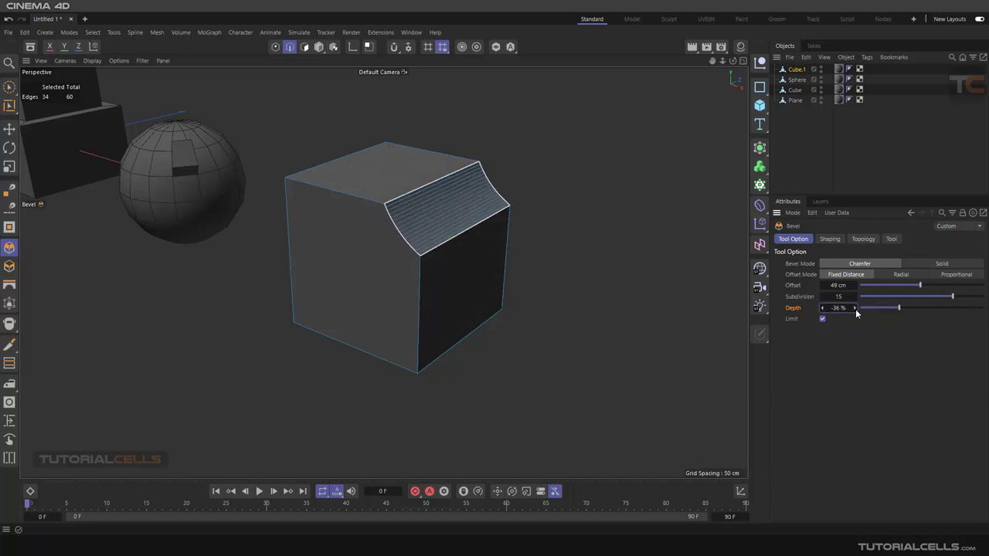
pyautogui.click(847, 308)
pyautogui.write('100')
pyautogui.press('Return')
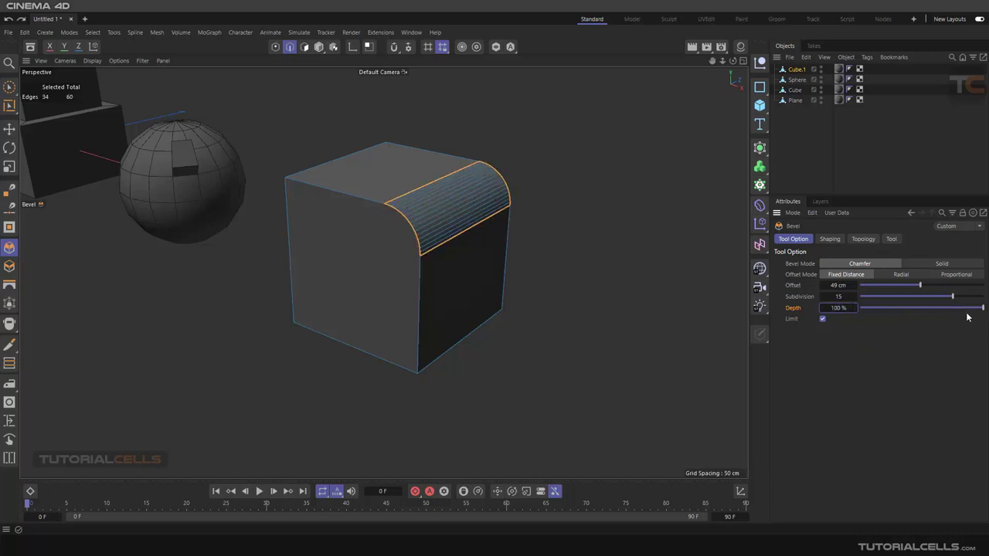
pyautogui.moveTo(981, 308)
pyautogui.mouseDown()
pyautogui.moveTo(954, 312)
pyautogui.moveTo(983, 309)
pyautogui.mouseUp()
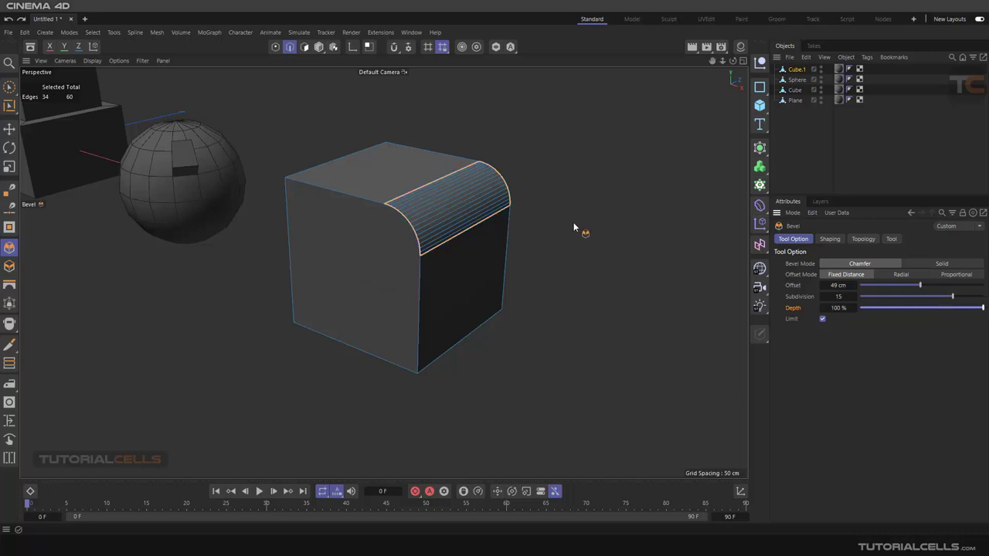
# Undo the bevel on the cube's upper edge.
pyautogui.keyDown('alt'); pyautogui.moveTo(573, 222); pyautogui.dragTo(558, 228); pyautogui.keyUp('alt')
pyautogui.moveTo(484, 224); pyautogui.dragTo(492, 233)
pyautogui.hotkey('ctrl', 'z')
pyautogui.hotkey('ctrl', 'z')
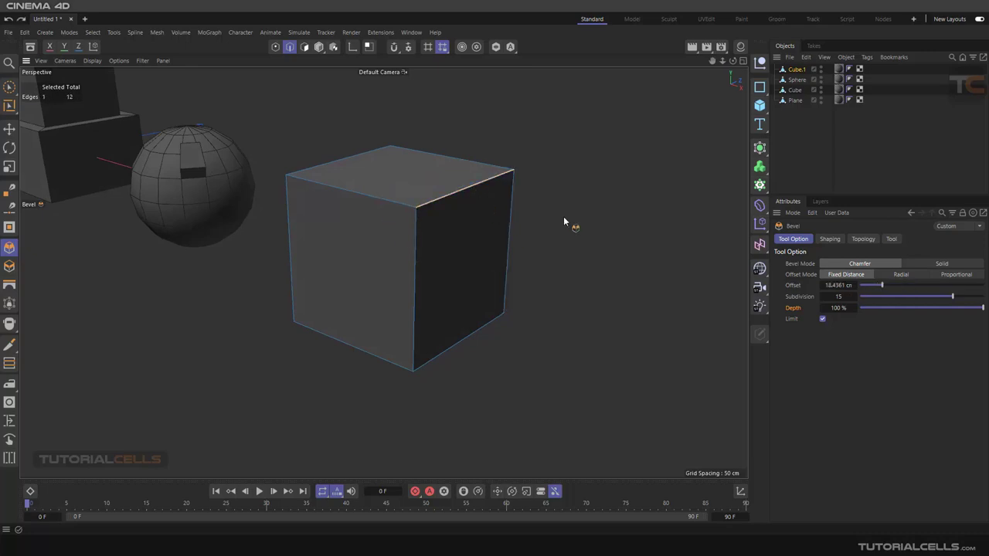
# Bevel the same upper edge again in Chamfer mode with a 38.1 cm offset.
pyautogui.moveTo(563, 216)
pyautogui.keyDown('alt'); pyautogui.mouseDown()
pyautogui.moveTo(567, 238)
pyautogui.moveTo(559, 232)
pyautogui.mouseUp(); pyautogui.keyUp('alt')
pyautogui.moveTo(516, 270); pyautogui.dragTo(570, 270)
pyautogui.keyDown('alt'); pyautogui.moveTo(528, 296); pyautogui.dragTo(694, 277); pyautogui.keyUp('alt')
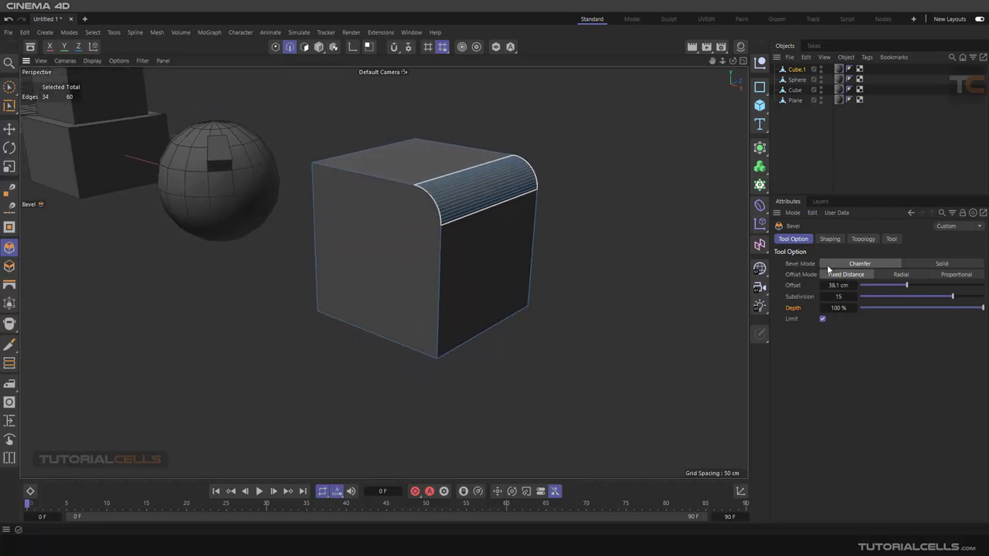
# Switch the edge bevel to Solid mode and try offsets of 28 cm and 37 cm.
pyautogui.scroll(2, 587, 217)
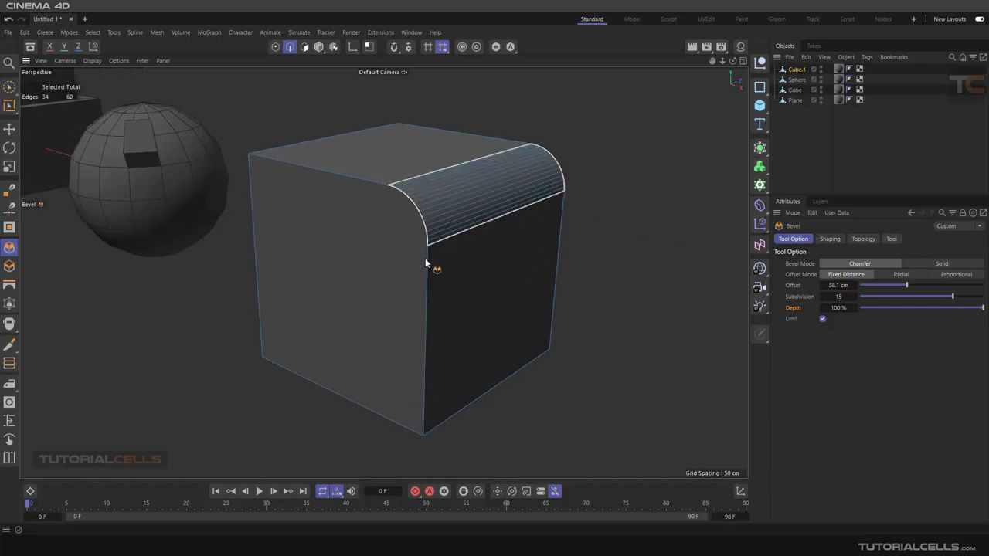
pyautogui.click(922, 264)
pyautogui.scroll(4, 485, 192)
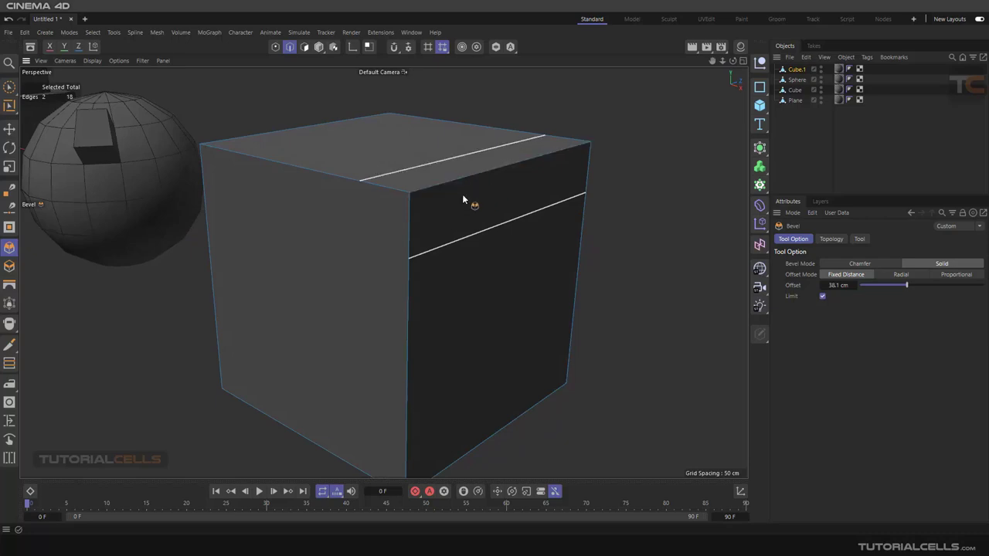
pyautogui.moveTo(886, 281)
pyautogui.mouseDown()
pyautogui.moveTo(881, 288)
pyautogui.moveTo(893, 291)
pyautogui.mouseUp()
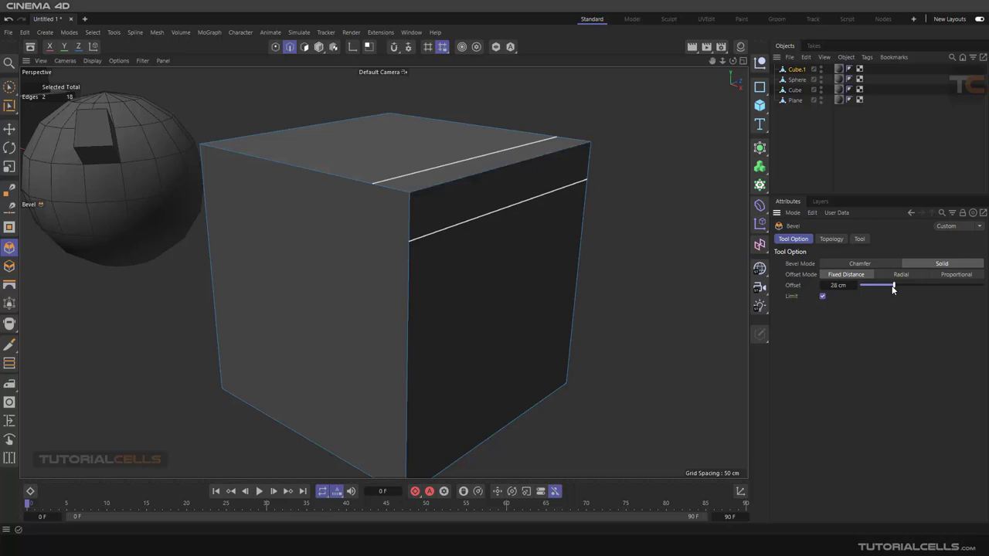
pyautogui.moveTo(894, 287)
pyautogui.mouseDown()
pyautogui.moveTo(943, 287)
pyautogui.moveTo(905, 286)
pyautogui.mouseUp()
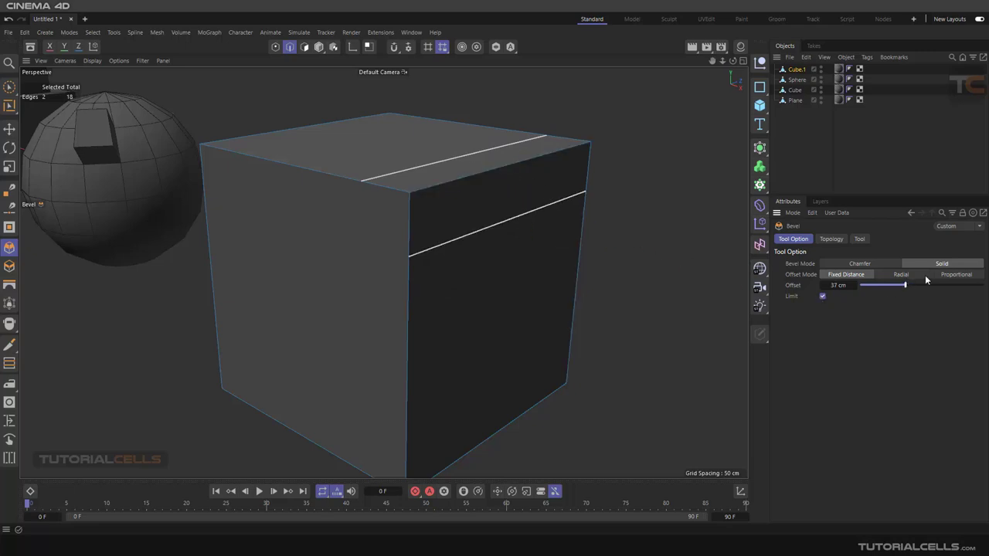
# Undo the solid edge bevel and the edge selection.
pyautogui.scroll(-5, 539, 239)
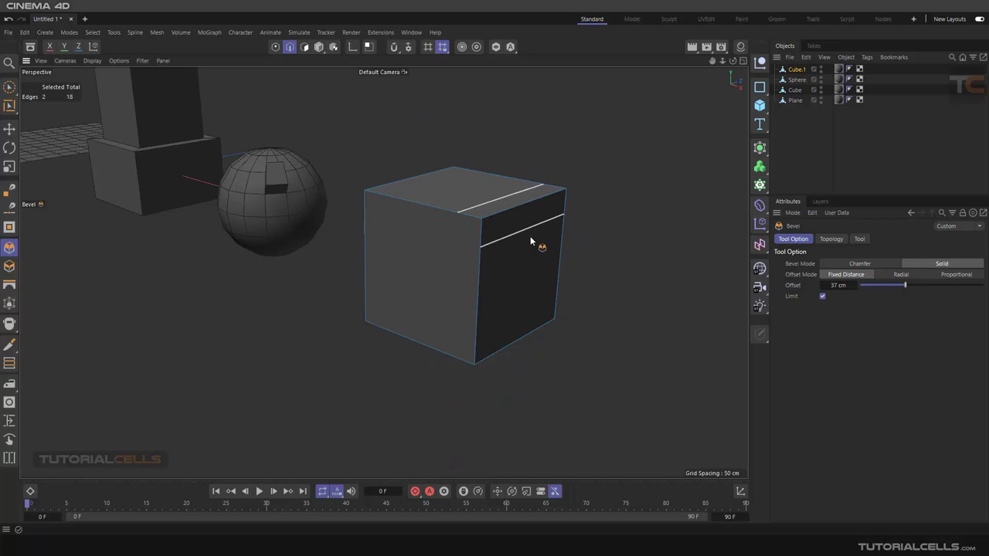
pyautogui.scroll(1, 530, 236)
pyautogui.hotkey('ctrl', 'z')
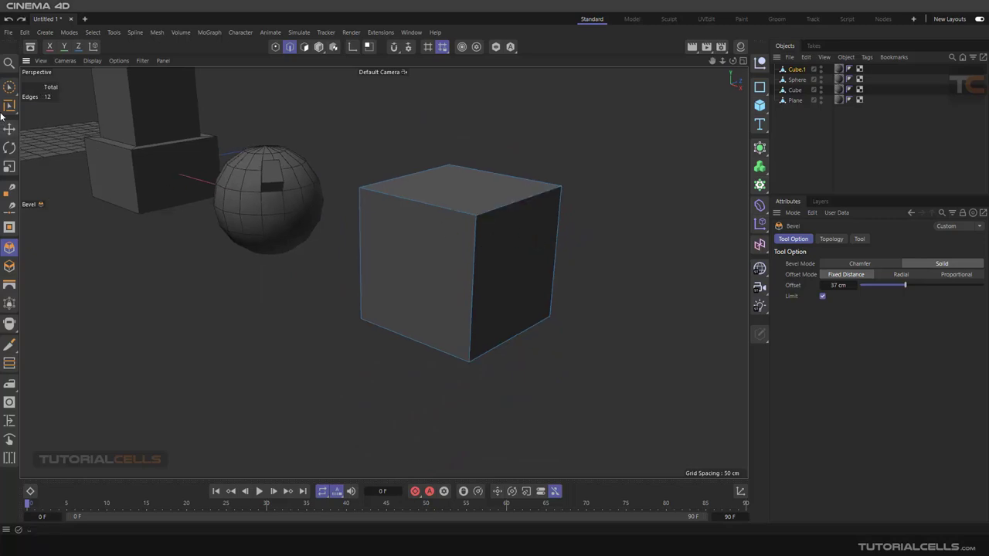
# In Model mode, scale the cube down along its Y axis into a flat box.
pyautogui.press('e')
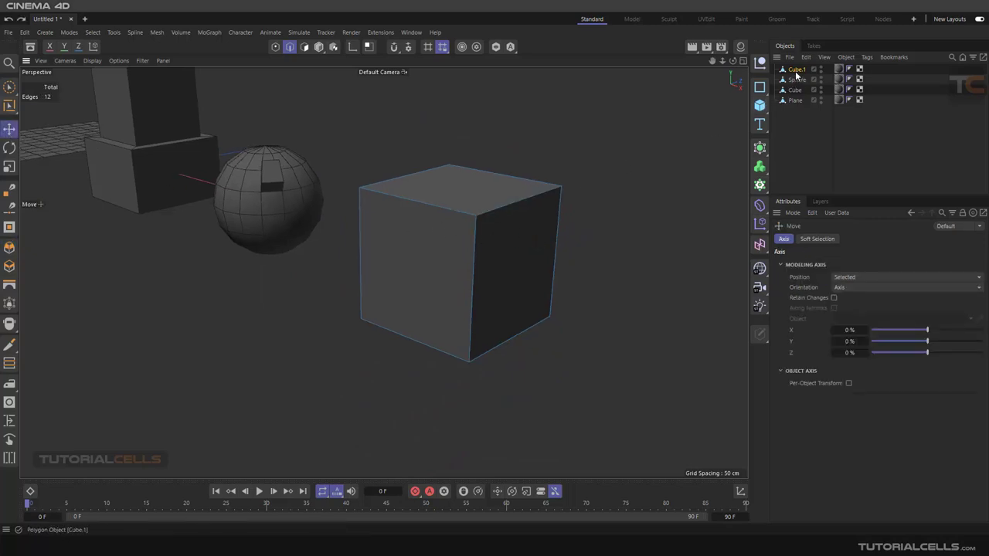
pyautogui.click(319, 47)
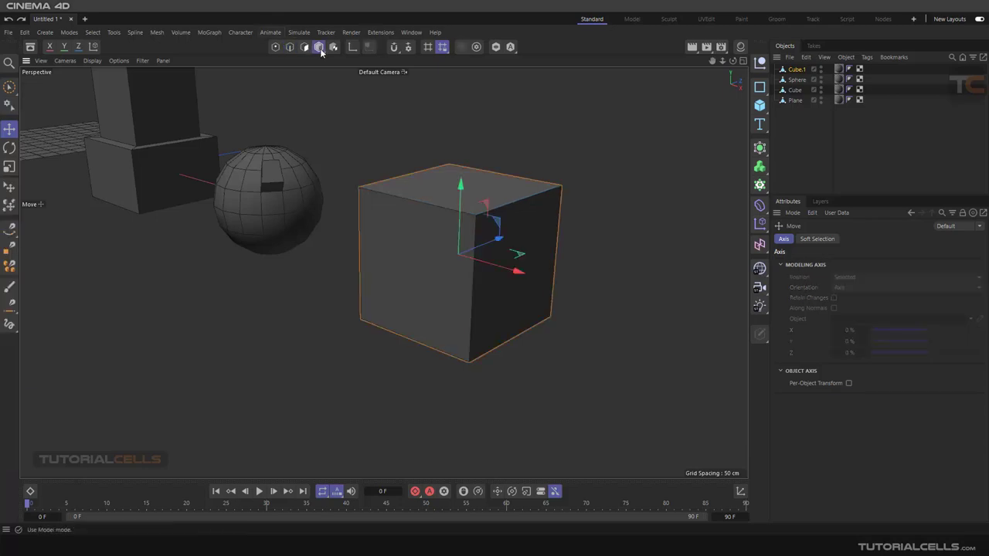
pyautogui.click(9, 164)
pyautogui.moveTo(461, 186); pyautogui.dragTo(523, 245)
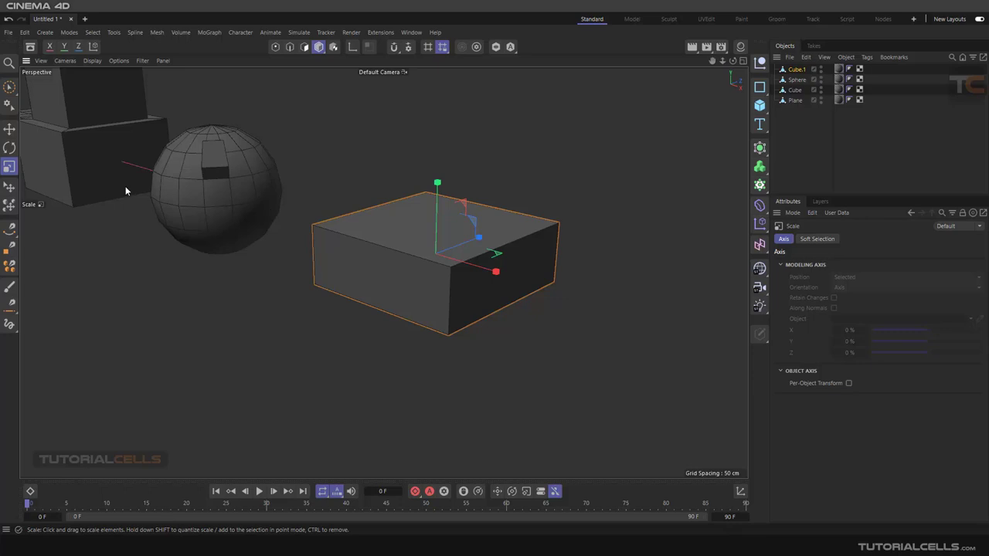
# In Edges mode, bevel the flattened box's upper edge beside the dark side face in Solid mode with a 25.3 cm offset.
pyautogui.click(290, 47)
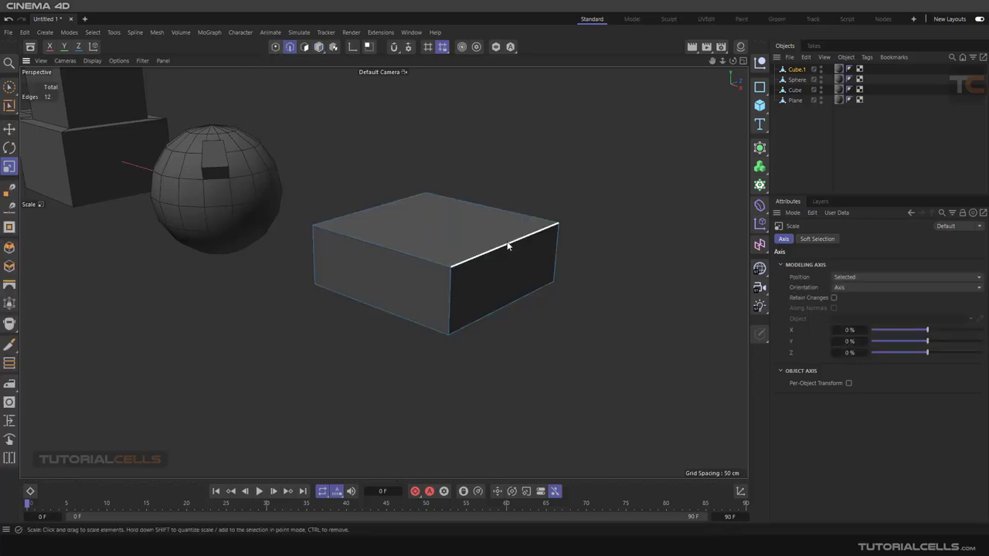
pyautogui.click(507, 243)
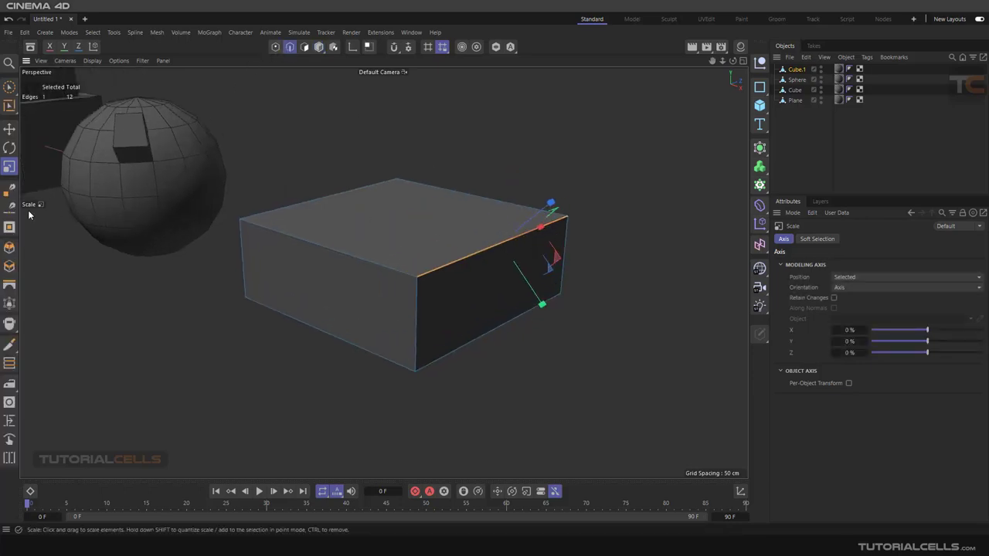
pyautogui.click(9, 247)
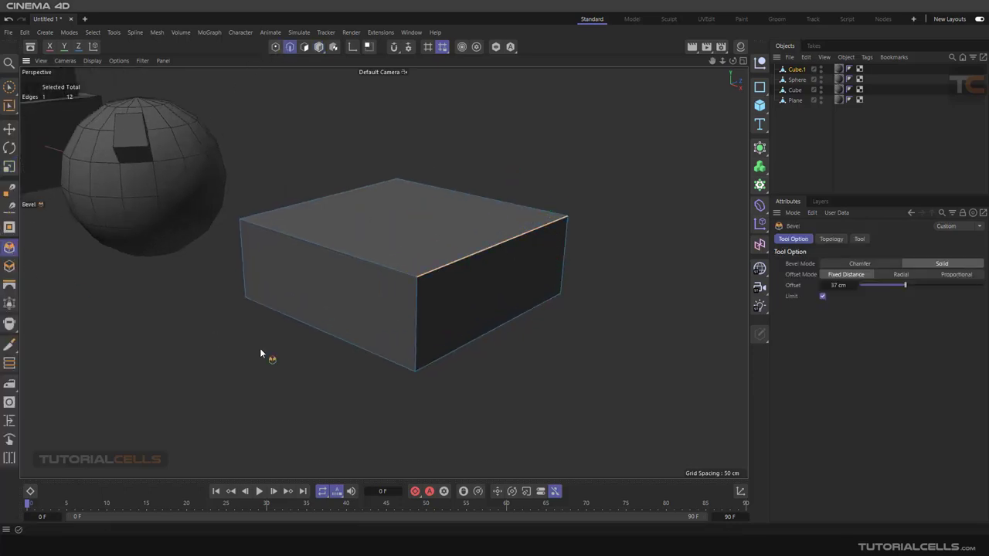
pyautogui.moveTo(476, 377); pyautogui.dragTo(486, 375)
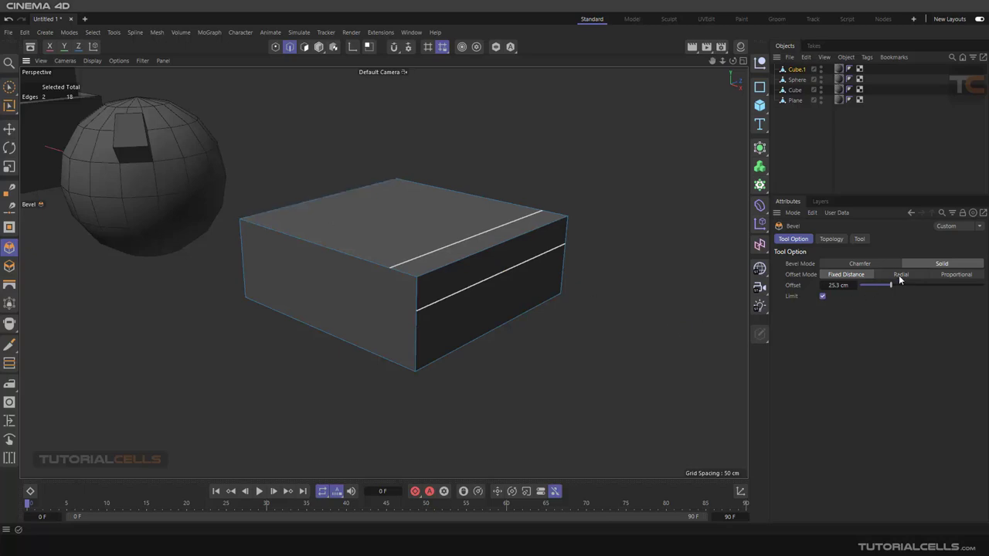
# Raise the solid bevel's offset to 106 cm with Limit on, then lower it to 39 cm.
pyautogui.moveTo(891, 286); pyautogui.dragTo(983, 285)
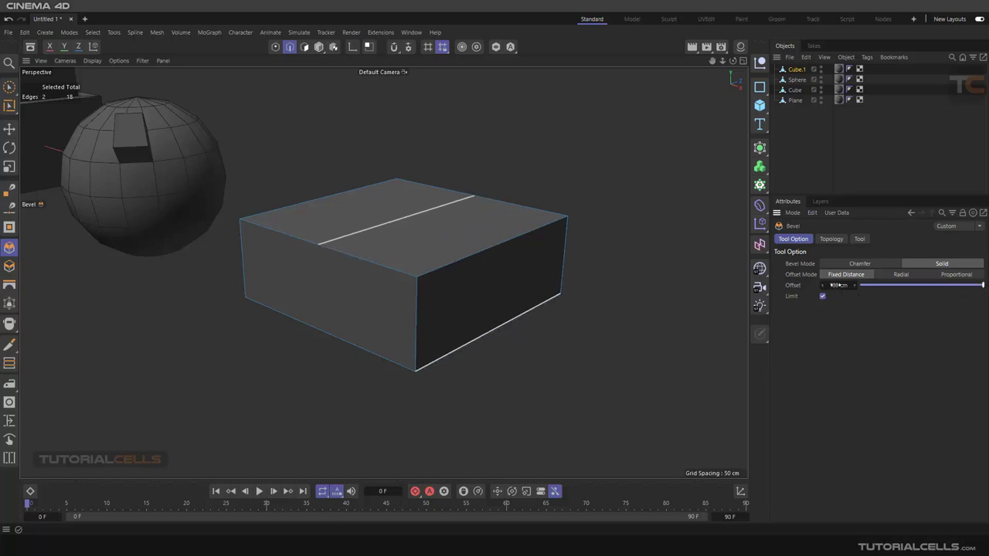
pyautogui.moveTo(839, 285)
pyautogui.mouseDown()
pyautogui.moveTo(878, 285)
pyautogui.moveTo(844, 285)
pyautogui.mouseUp()
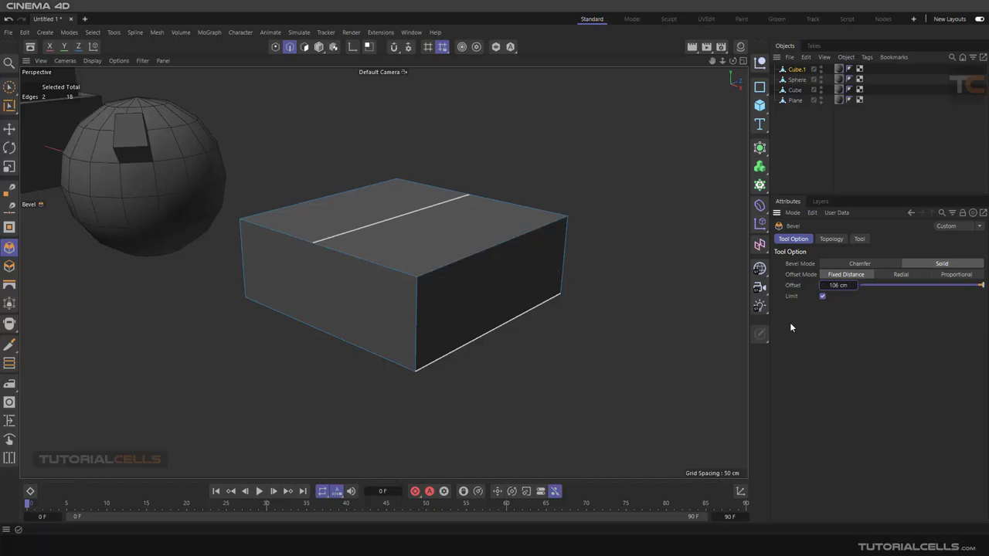
pyautogui.moveTo(887, 285); pyautogui.dragTo(908, 291)
# Switch the offset mode to Proportional and try offsets of 37 %, 40 % and 64 %.
pyautogui.click(949, 275)
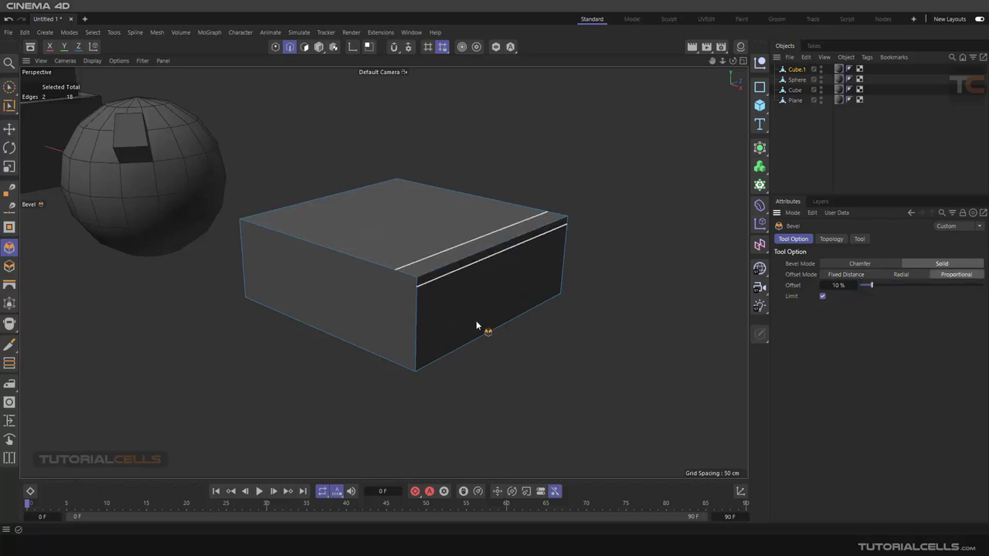
pyautogui.scroll(3, 503, 290)
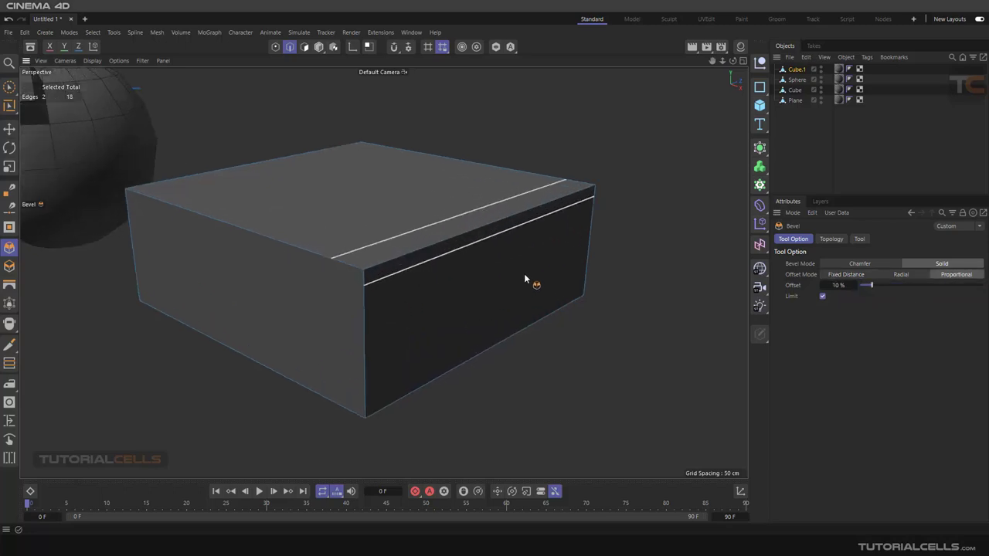
pyautogui.keyDown('alt'); pyautogui.moveTo(524, 275); pyautogui.dragTo(510, 275, button='middle'); pyautogui.keyUp('alt')
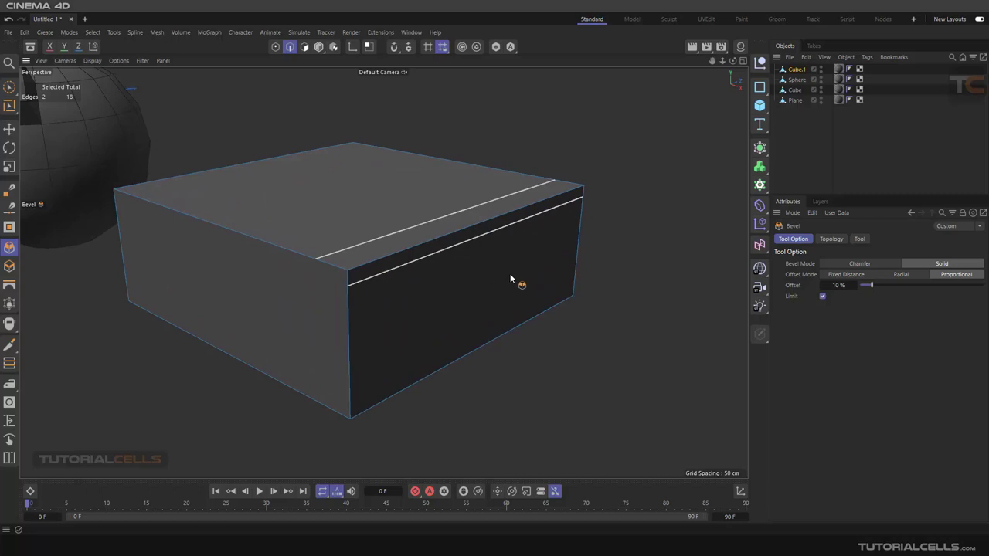
pyautogui.moveTo(878, 285); pyautogui.dragTo(905, 285)
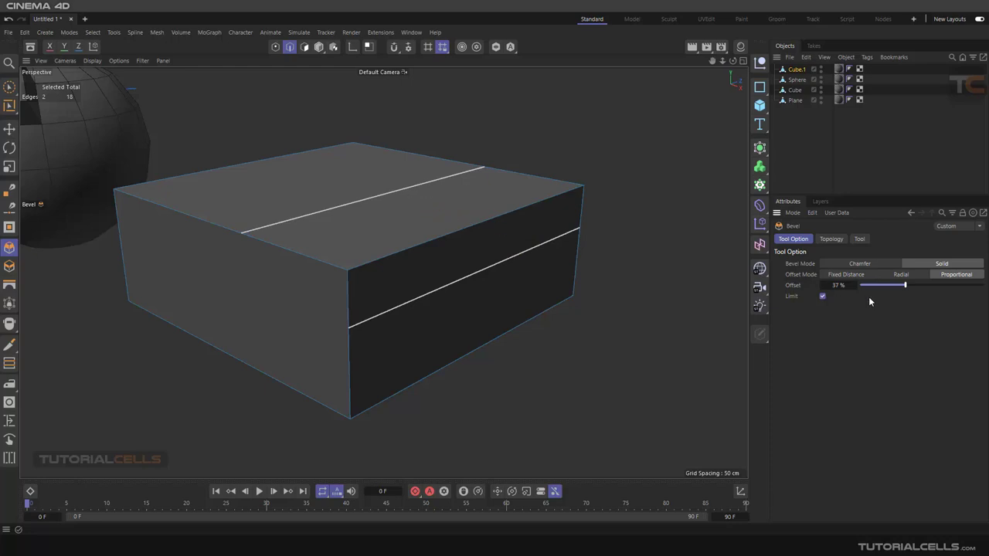
pyautogui.moveTo(907, 286)
pyautogui.mouseDown()
pyautogui.moveTo(982, 294)
pyautogui.moveTo(884, 303)
pyautogui.moveTo(909, 300)
pyautogui.mouseUp()
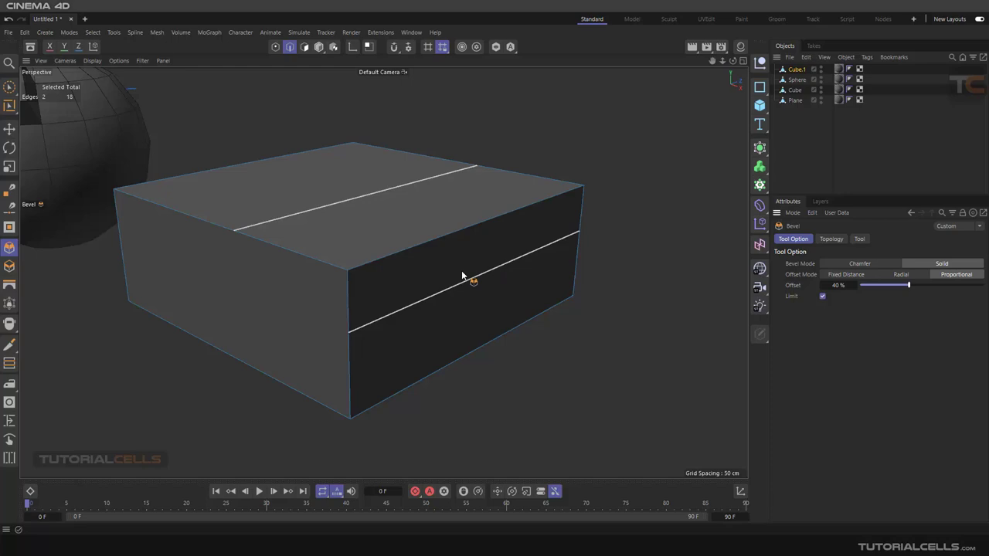
pyautogui.moveTo(909, 285); pyautogui.dragTo(939, 285)
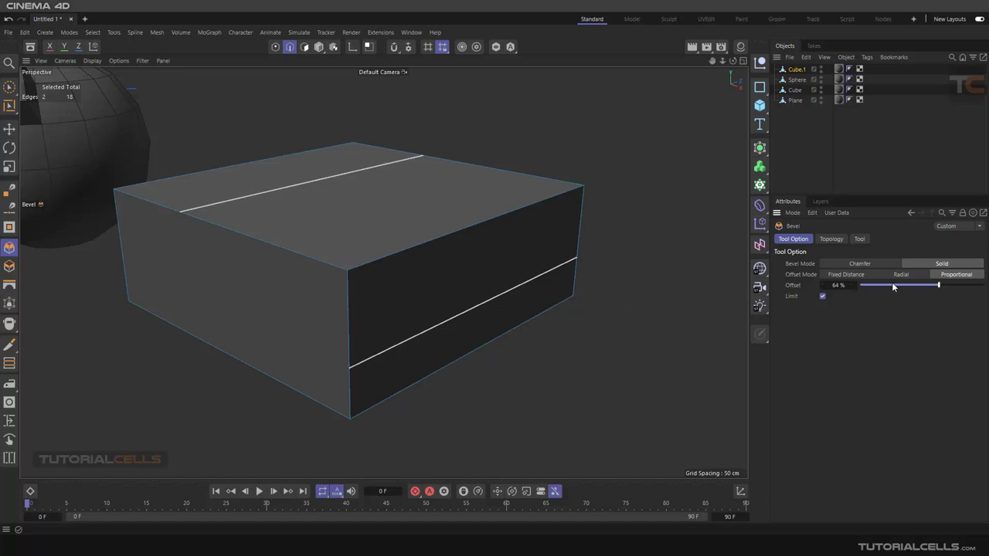
# Set the offset mode back to Fixed Distance and undo the solid edge bevel.
pyautogui.click(847, 275)
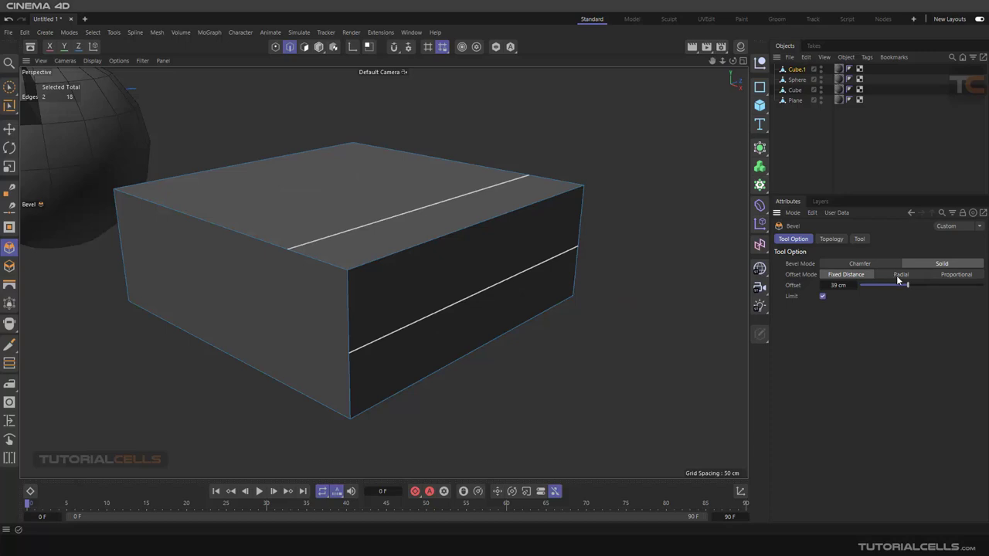
pyautogui.hotkey('ctrl', 'z')
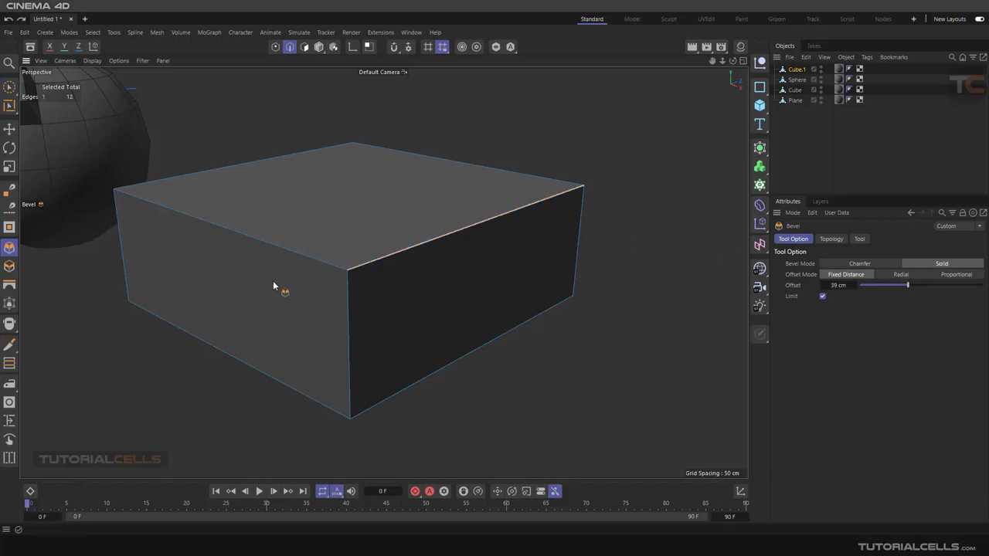
# Add the other two edges meeting at the front corner to the selection and bevel all three in Chamfer mode with a 14.2 cm offset.
pyautogui.keyDown('shift'); pyautogui.click(309, 258); pyautogui.keyUp('shift')
pyautogui.keyDown('shift'); pyautogui.click(350, 289); pyautogui.keyUp('shift')
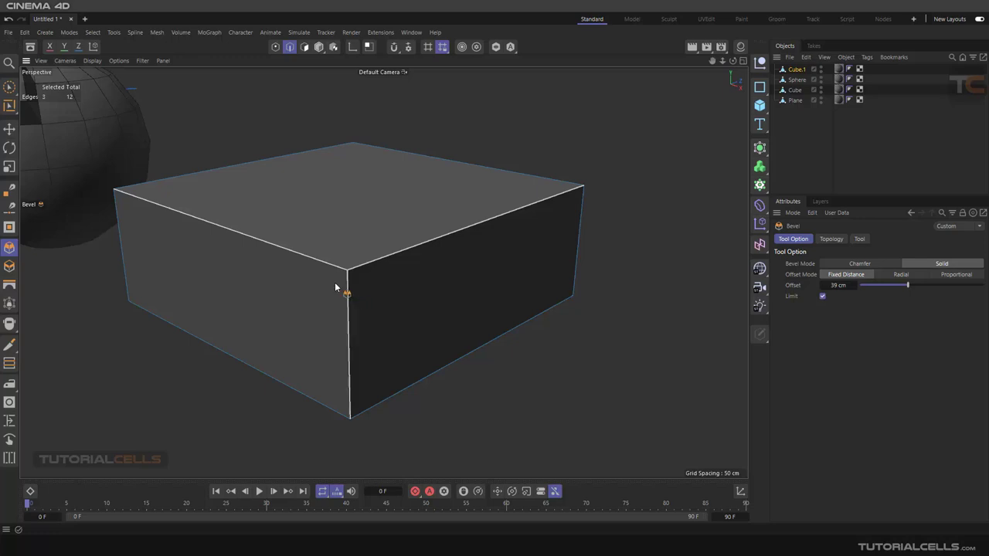
pyautogui.moveTo(488, 385); pyautogui.dragTo(626, 347)
pyautogui.click(851, 264)
pyautogui.scroll(2, 307, 265)
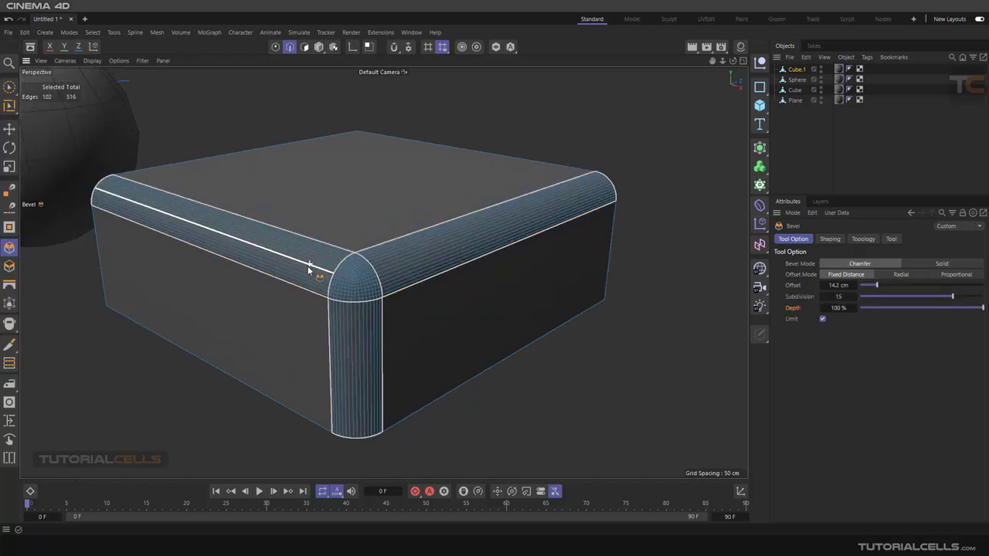
# In the Right view, switch the corner bevel's offset mode to Radial with a 39 cm offset.
pyautogui.middleClick(332, 313)
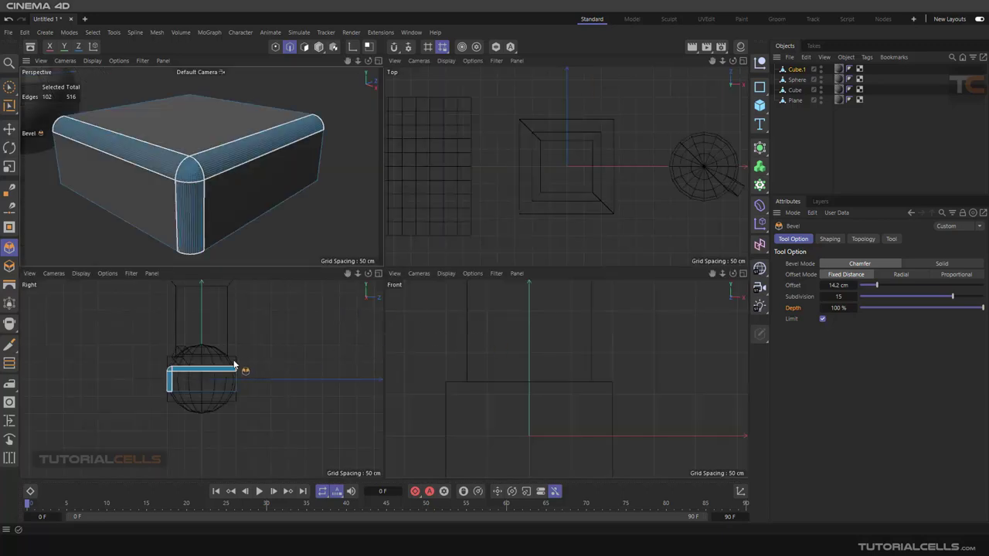
pyautogui.middleClick(198, 380)
pyautogui.scroll(5, 336, 249)
pyautogui.scroll(5, 336, 249)
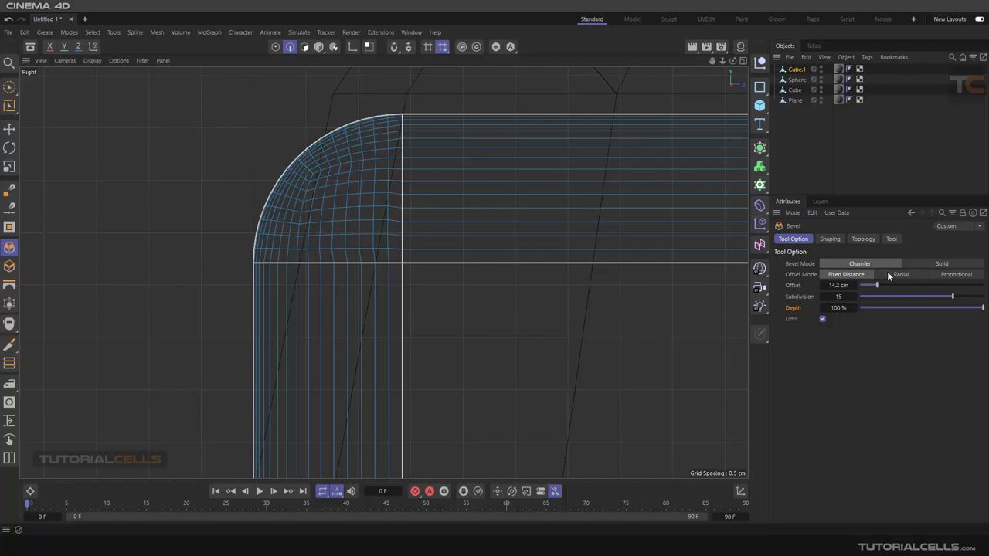
pyautogui.click(889, 276)
pyautogui.scroll(-5, 644, 265)
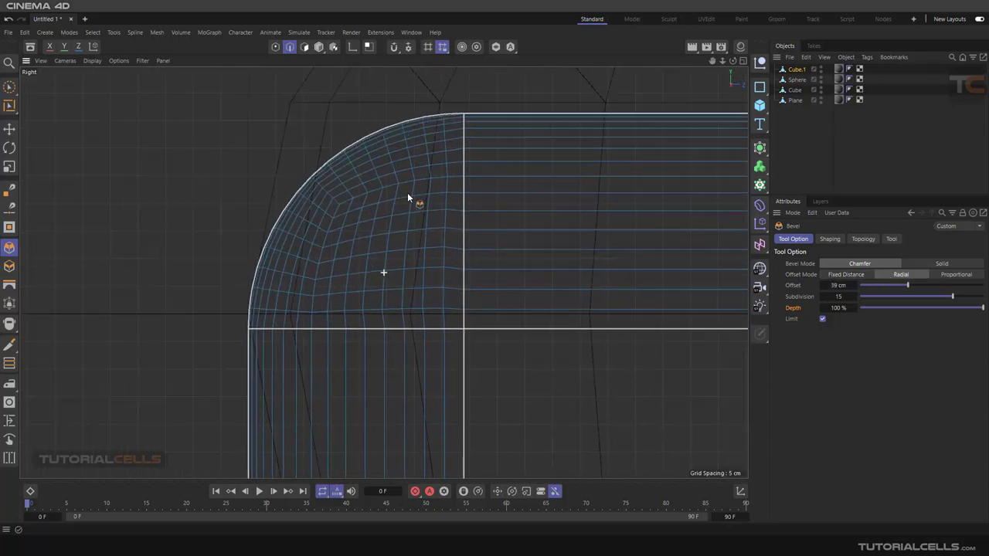
# Compare the Fixed Distance and Radial offset modes on the rounded corner, ending on Radial, and return to the Perspective view.
pyautogui.click(860, 276)
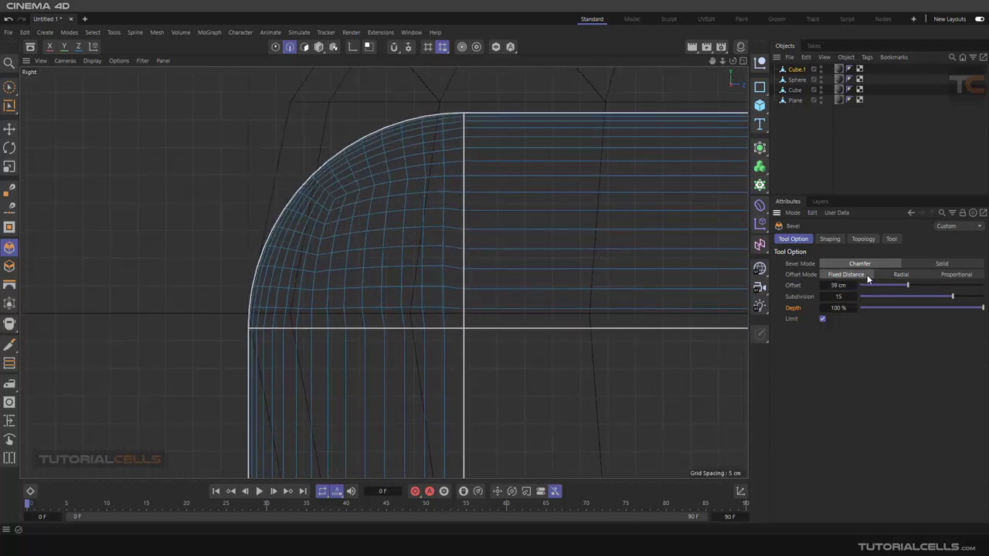
pyautogui.click(890, 275)
pyautogui.scroll(-3, 453, 227)
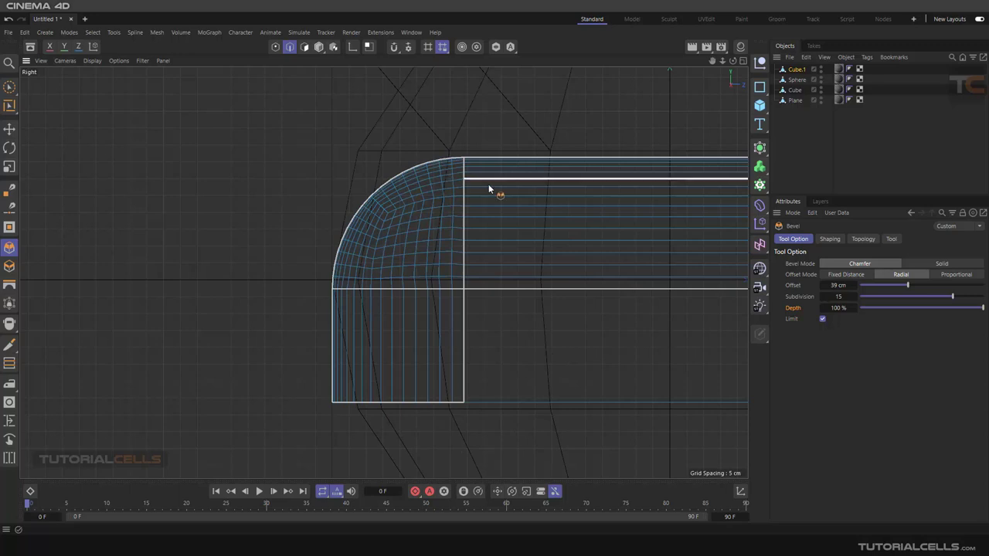
pyautogui.click(834, 275)
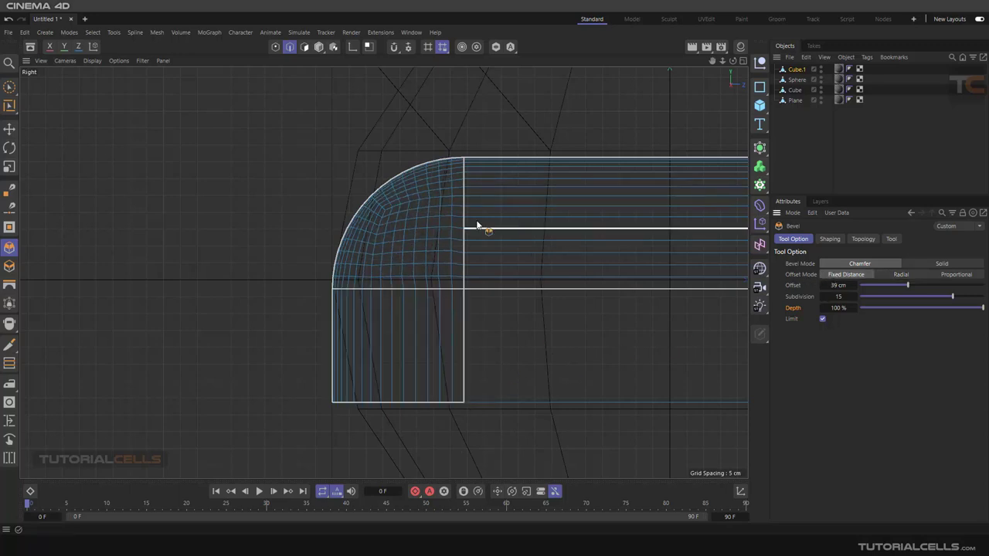
pyautogui.click(901, 275)
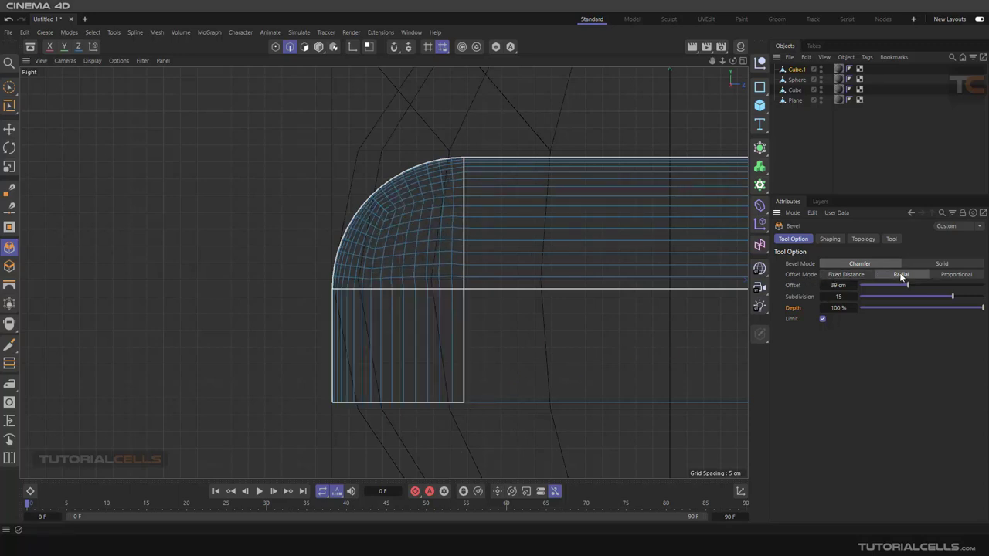
pyautogui.middleClick(550, 246)
pyautogui.middleClick(318, 212)
pyautogui.scroll(-2, 406, 259)
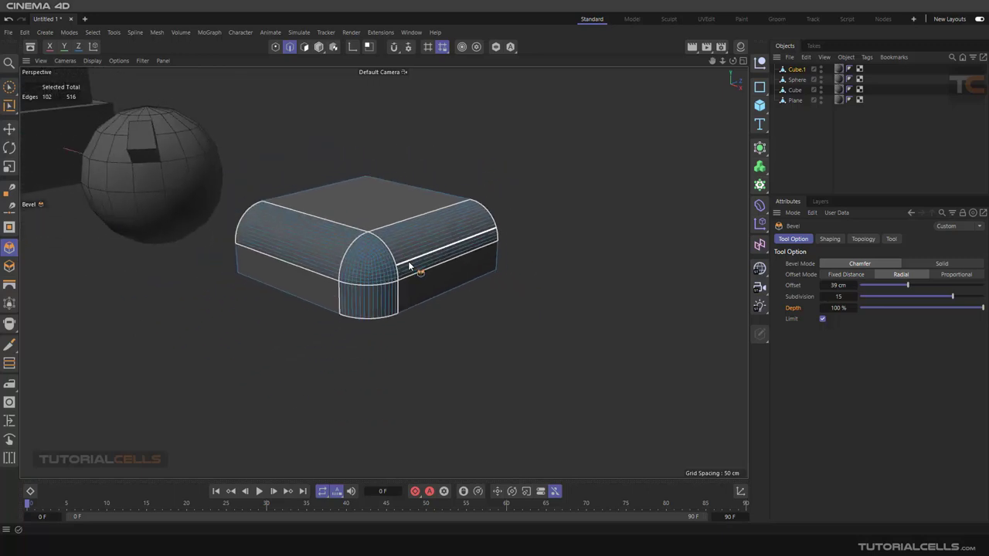
# Undo the Radial bevel on the three edges meeting at the cube's front corner.
pyautogui.hotkey('ctrl', 'z')
pyautogui.keyDown('alt'); pyautogui.moveTo(382, 271); pyautogui.dragTo(447, 236); pyautogui.keyUp('alt')
pyautogui.scroll(-1, 405, 259)
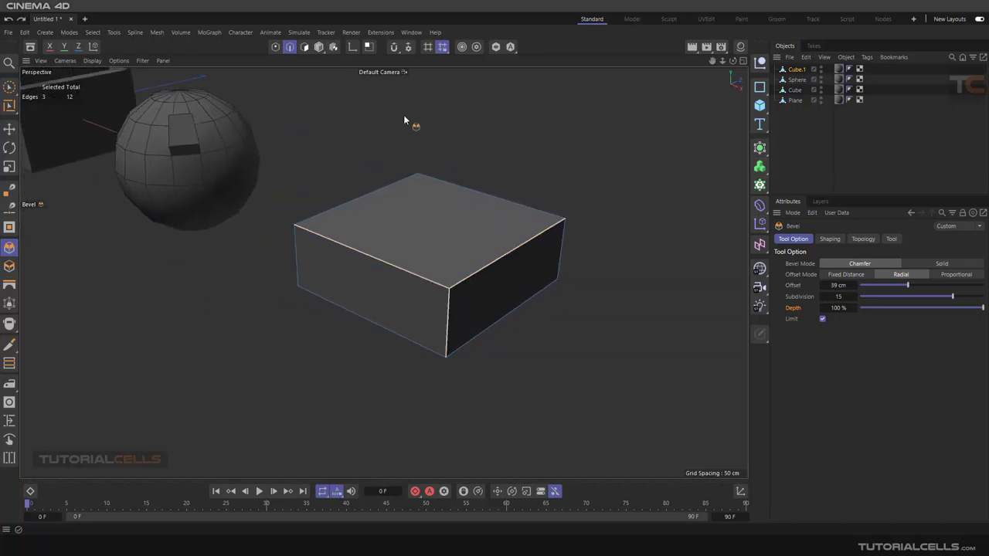
# Select the cube's top polygon and bevel it in Chamfer mode with a Radial offset of 13.6 cm.
pyautogui.click(305, 48)
pyautogui.click(415, 221)
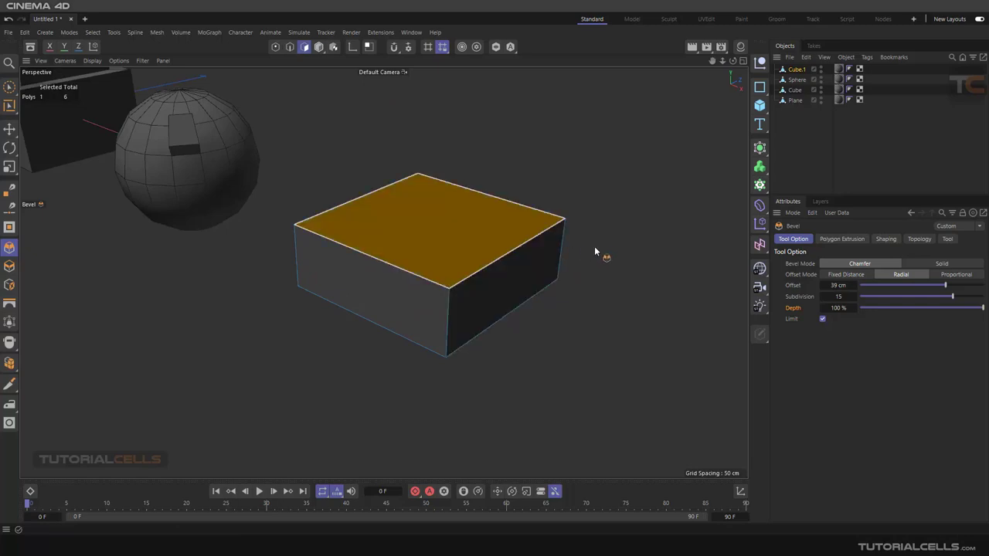
pyautogui.moveTo(586, 299); pyautogui.dragTo(569, 299)
pyautogui.scroll(3, 522, 250)
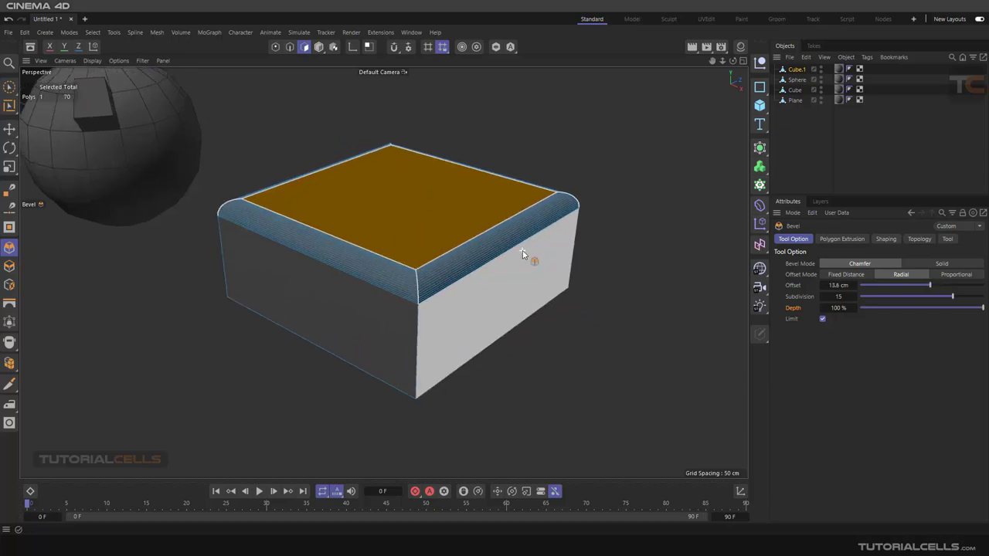
pyautogui.scroll(-3, 552, 291)
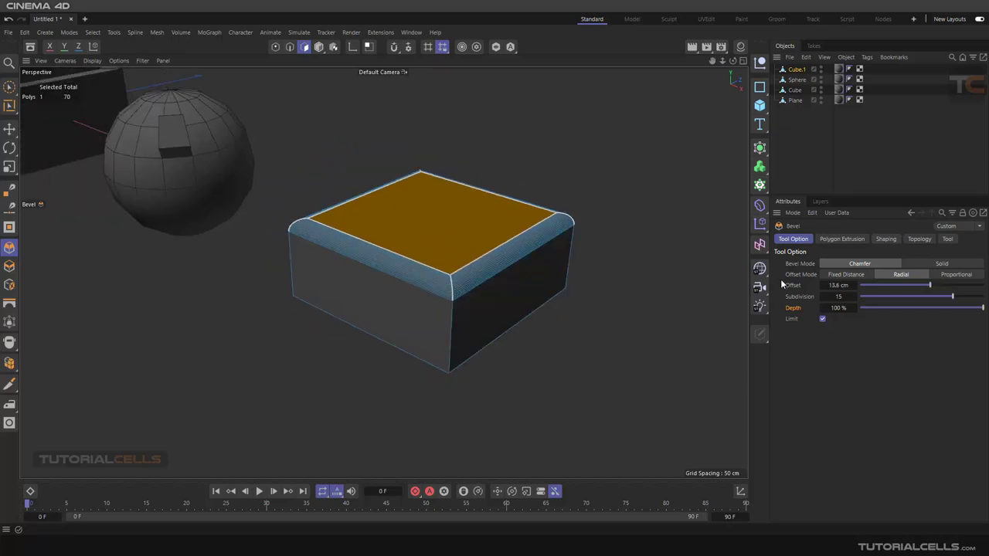
# Set the polygon extrusion of the top face's bevel to 24 cm and inspect the rounded rim.
pyautogui.click(832, 240)
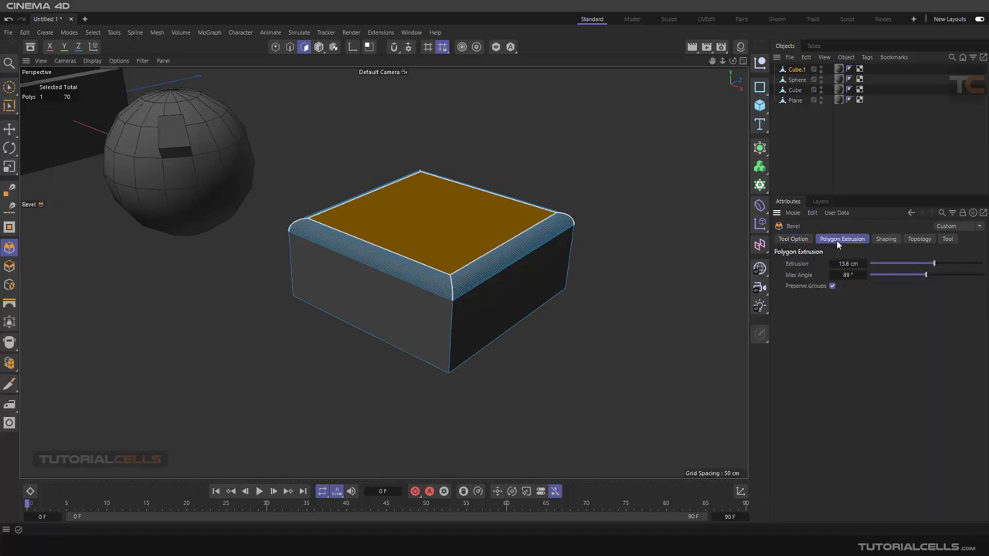
pyautogui.moveTo(932, 266)
pyautogui.mouseDown()
pyautogui.moveTo(963, 266)
pyautogui.moveTo(941, 265)
pyautogui.mouseUp()
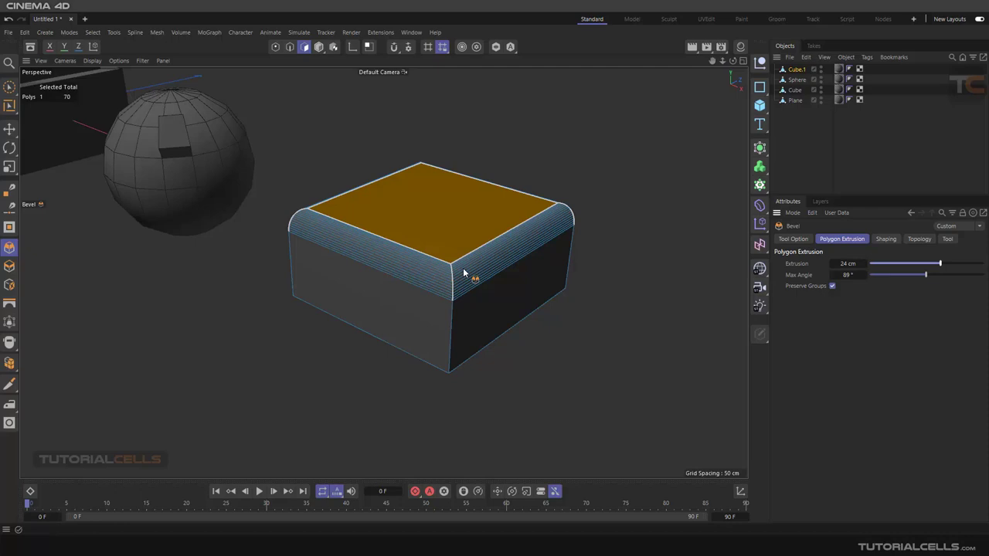
pyautogui.scroll(1, 457, 248)
pyautogui.scroll(1, 458, 247)
pyautogui.keyDown('alt'); pyautogui.moveTo(459, 247); pyautogui.dragTo(453, 242, button='middle'); pyautogui.keyUp('alt')
pyautogui.scroll(-2, 453, 243)
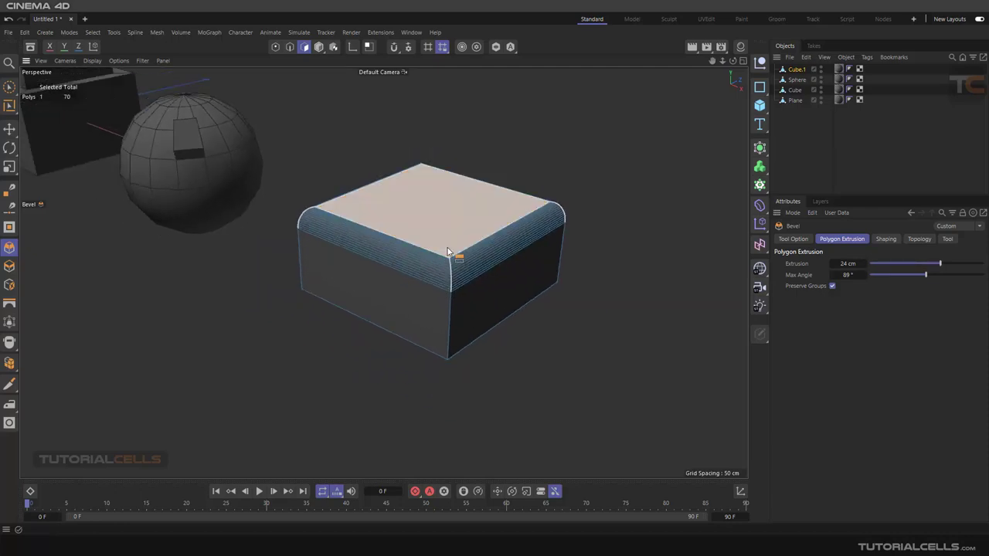
pyautogui.keyDown('alt'); pyautogui.moveTo(451, 246); pyautogui.dragTo(461, 252); pyautogui.keyUp('alt')
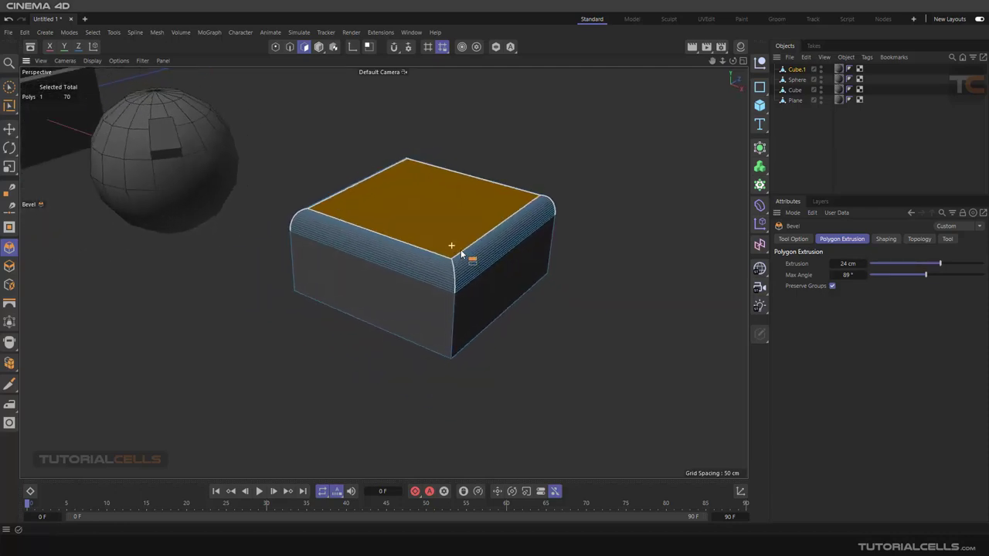
# Show the Tool Option and Polygon Extrusion settings together, and set the offset to 41 cm and the extrusion to 37 cm.
pyautogui.click(795, 241)
pyautogui.click(832, 242)
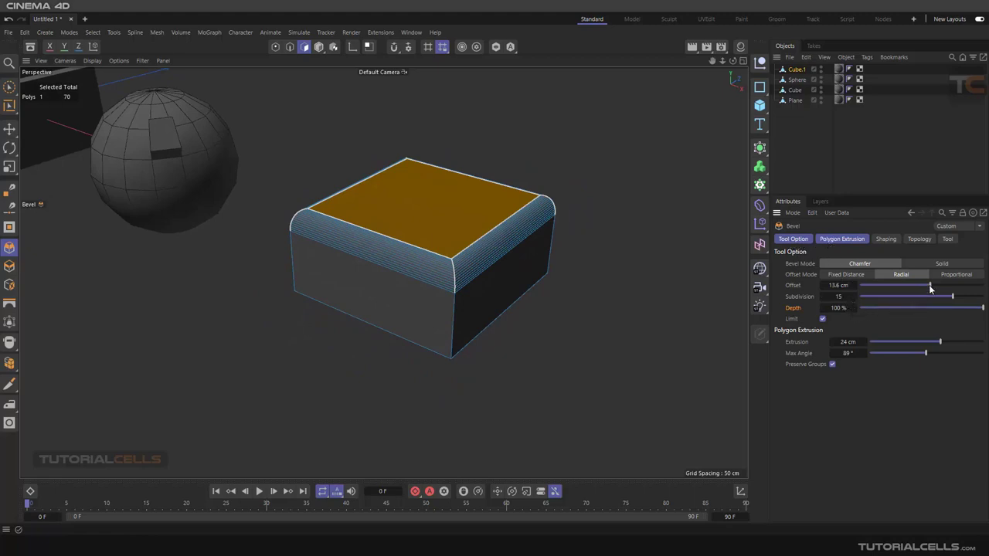
pyautogui.moveTo(929, 284); pyautogui.dragTo(949, 292)
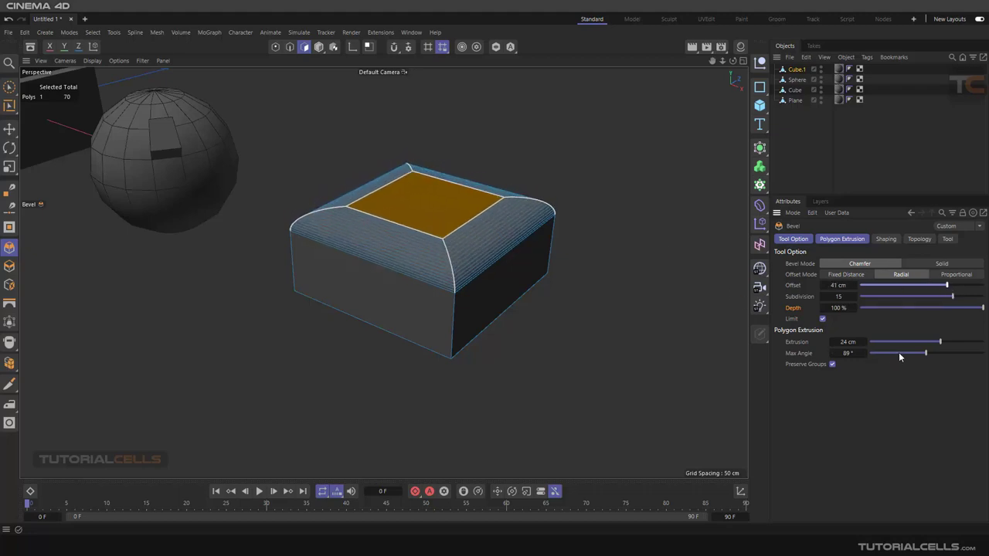
pyautogui.moveTo(928, 341); pyautogui.dragTo(949, 345)
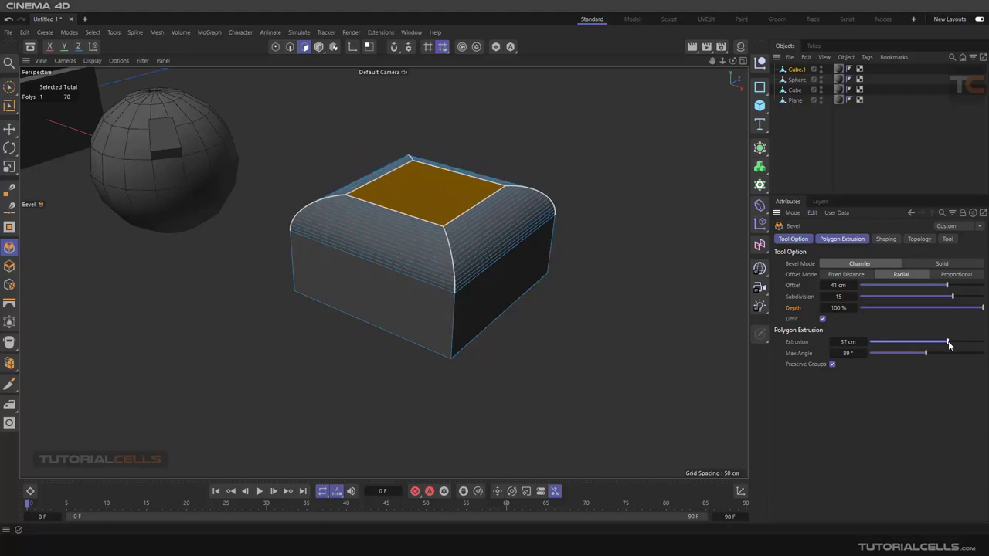
# Try offsets of 0 cm and 27 cm on the top polygon's bevel, and undo that bevel.
pyautogui.doubleClick(841, 285)
pyautogui.press('Return')
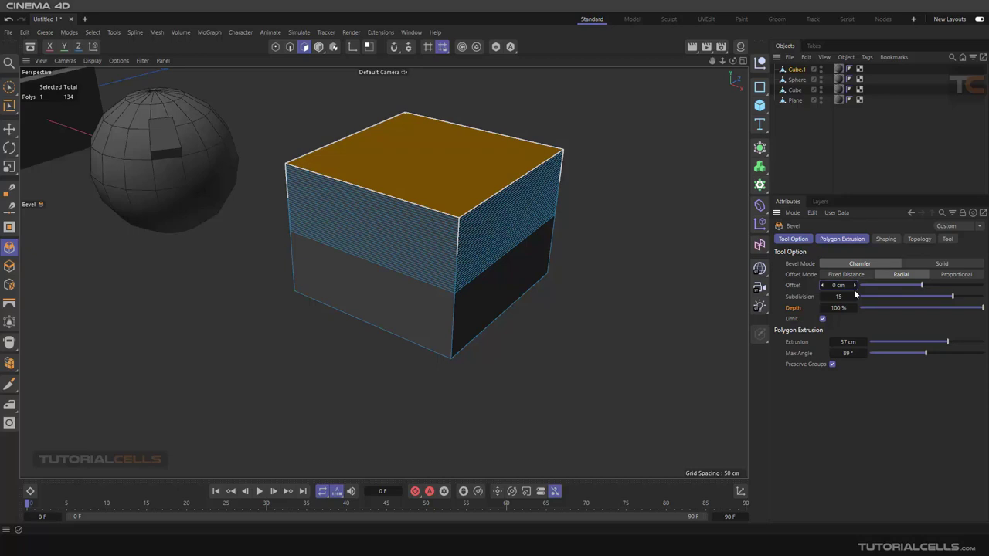
pyautogui.moveTo(913, 286); pyautogui.dragTo(939, 287)
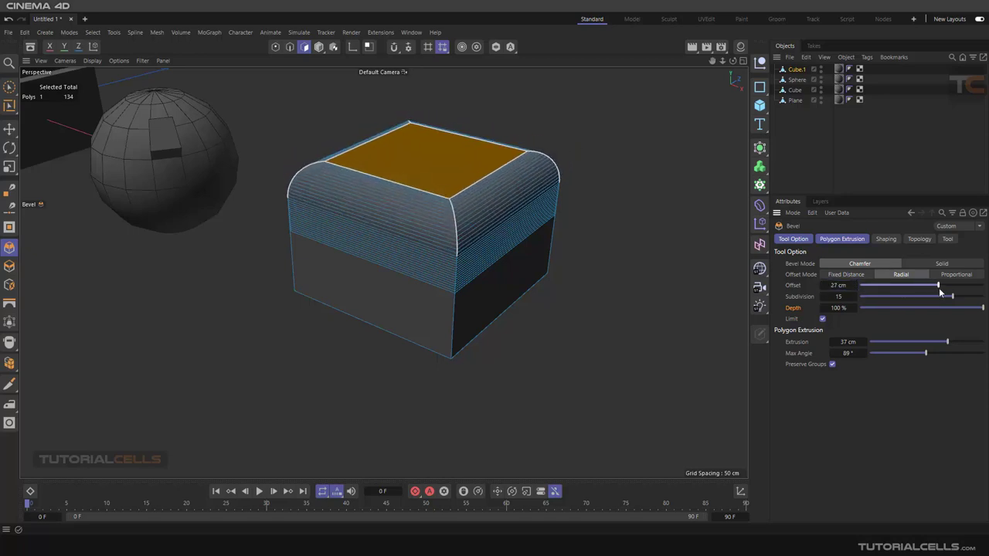
pyautogui.hotkey('ctrl', 'z')
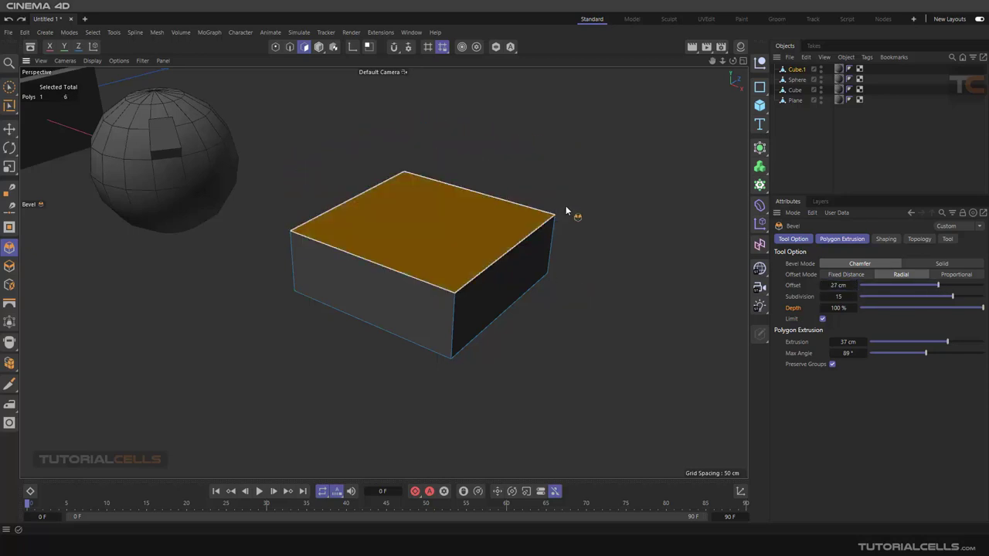
# Try an offset-only bevel of 32.2 cm and an extrusion-only bevel of 30.1 cm on the top polygon, undoing each.
pyautogui.moveTo(570, 263); pyautogui.dragTo(620, 312)
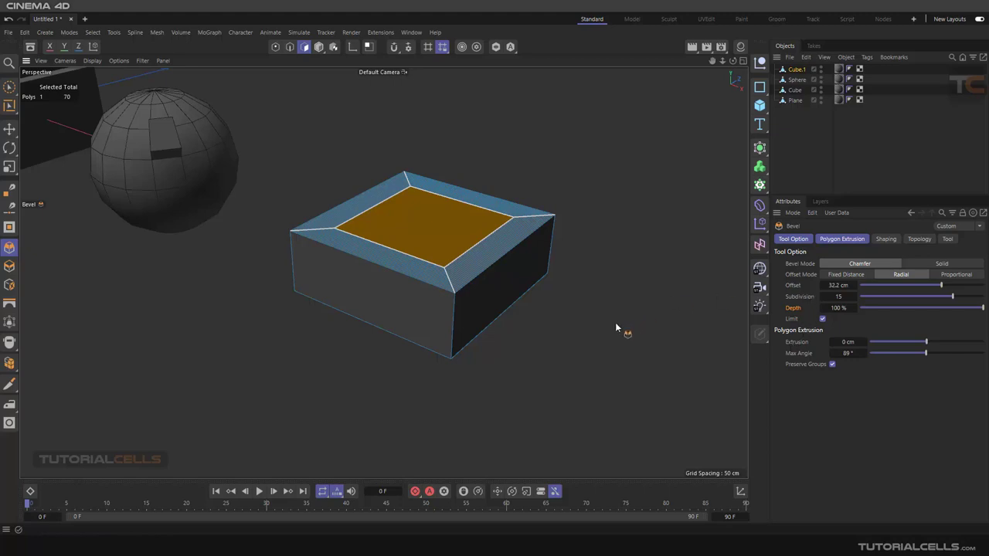
pyautogui.hotkey('ctrl', 'z')
pyautogui.moveTo(534, 357); pyautogui.dragTo(644, 378)
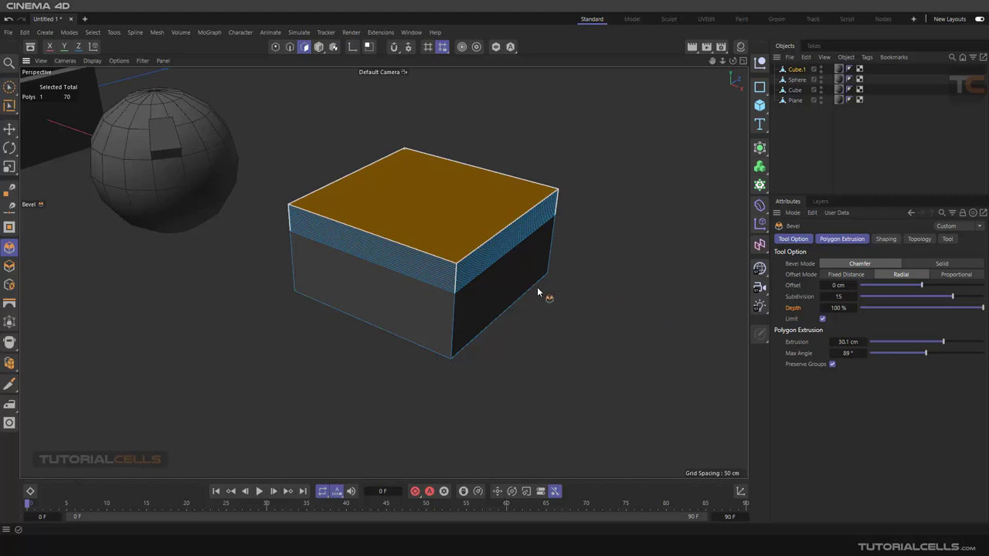
pyautogui.hotkey('ctrl', 'z')
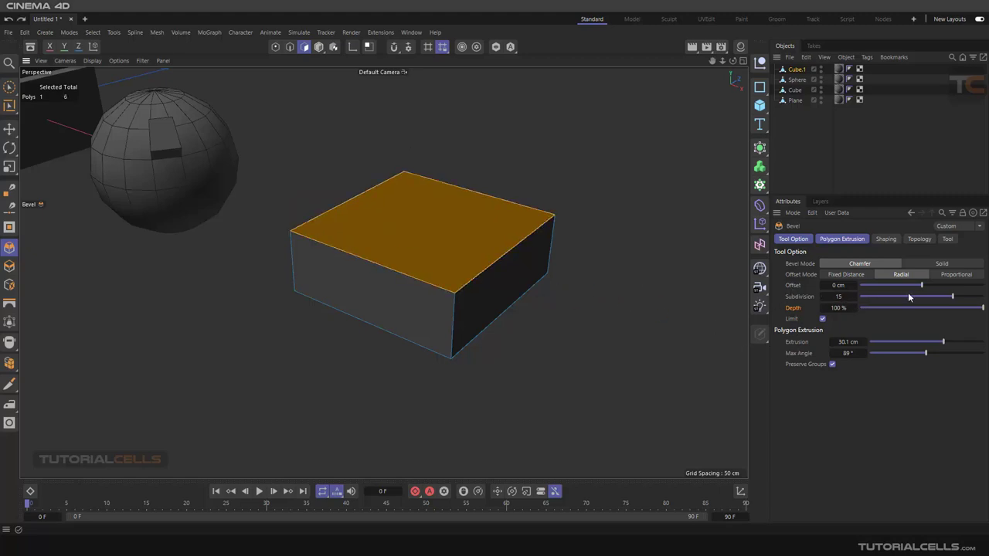
# With the subdivision set to 7, bevel the cube's top polygon and adjoining side polygon together with 16.4 cm offset and extrusion.
pyautogui.moveTo(908, 294); pyautogui.dragTo(903, 296)
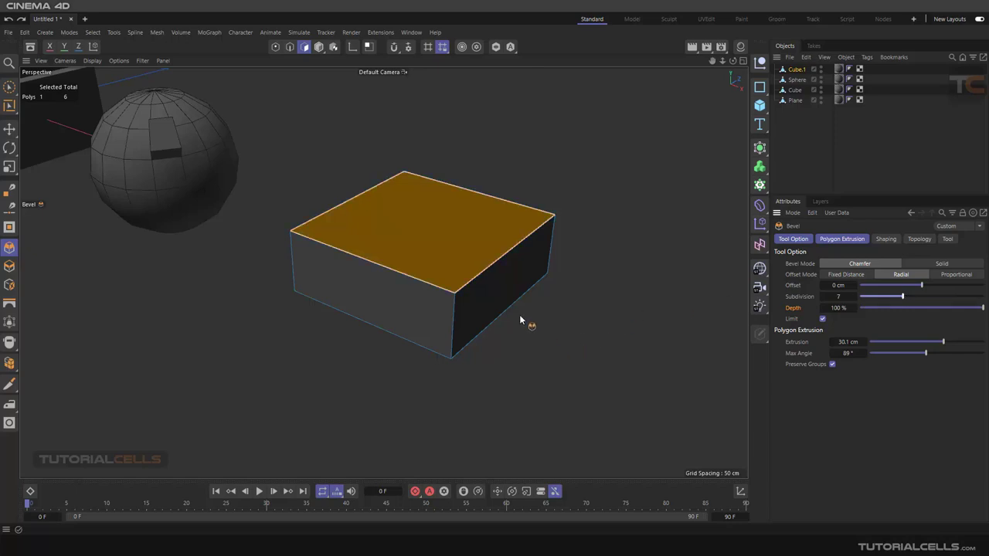
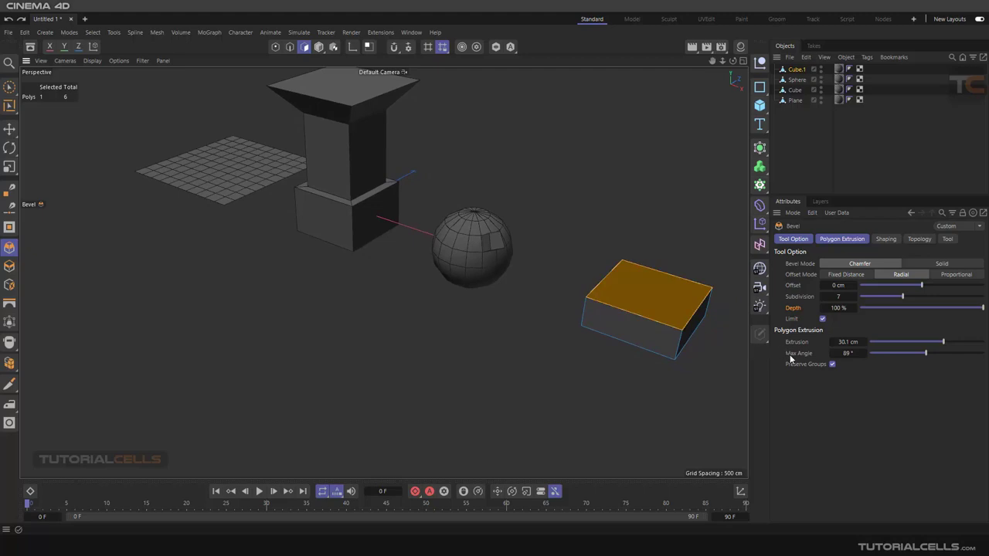
pyautogui.scroll(2, 272, 182)
pyautogui.scroll(-2, 272, 181)
pyautogui.scroll(1, 656, 293)
pyautogui.press('s')
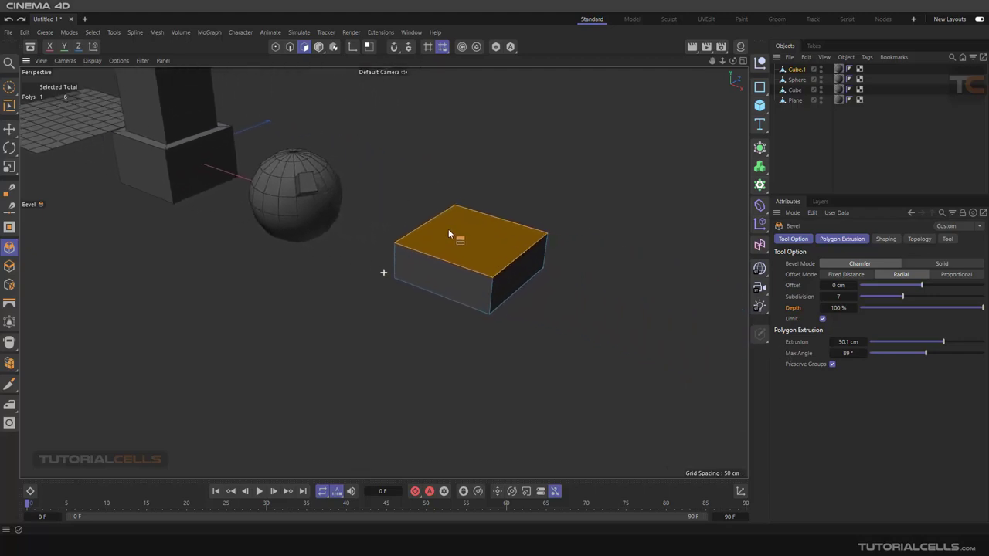
pyautogui.keyDown('shift'); pyautogui.click(511, 279); pyautogui.keyUp('shift')
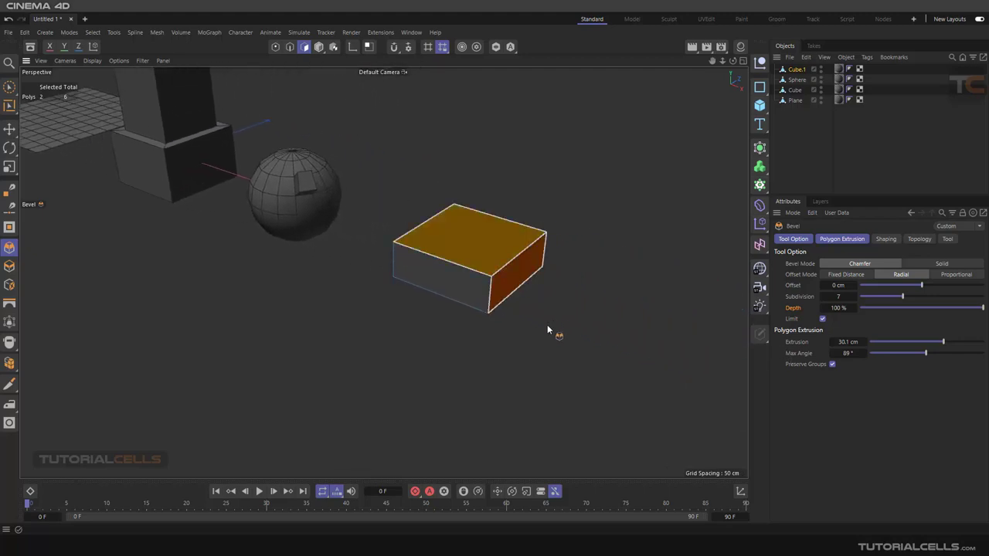
pyautogui.keyDown('alt'); pyautogui.moveTo(547, 327); pyautogui.dragTo(516, 316); pyautogui.keyUp('alt')
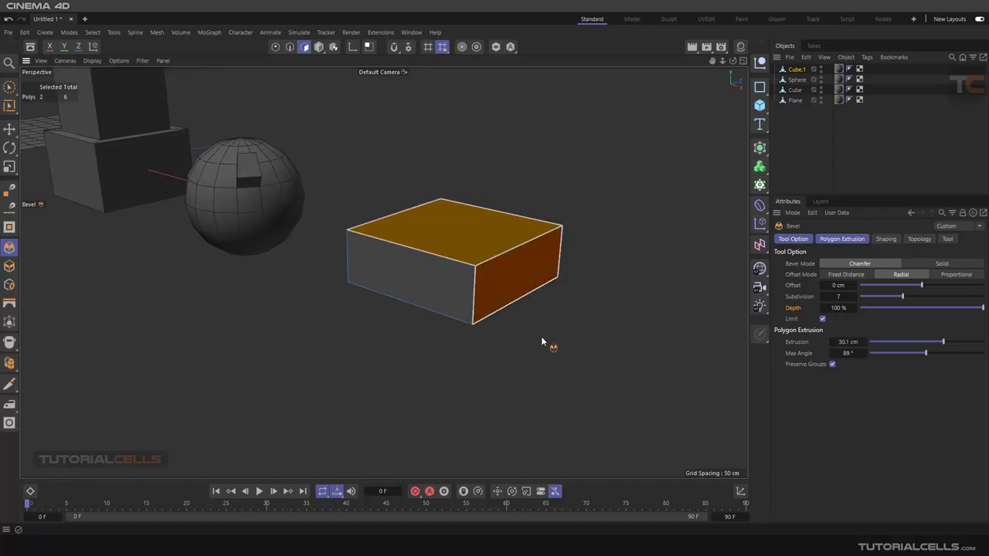
pyautogui.moveTo(542, 338)
pyautogui.mouseDown()
pyautogui.moveTo(571, 337)
pyautogui.moveTo(543, 338)
pyautogui.mouseUp()
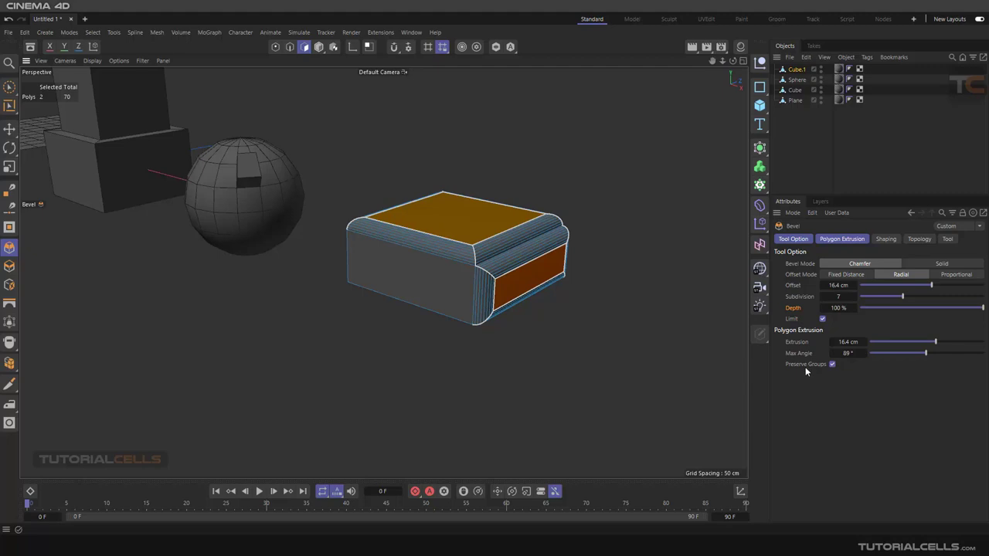
# Raise the polygon extrusion's Max Angle to 91° for the two-face bevel and inspect the shared edge.
pyautogui.click(865, 354)
pyautogui.click(865, 354)
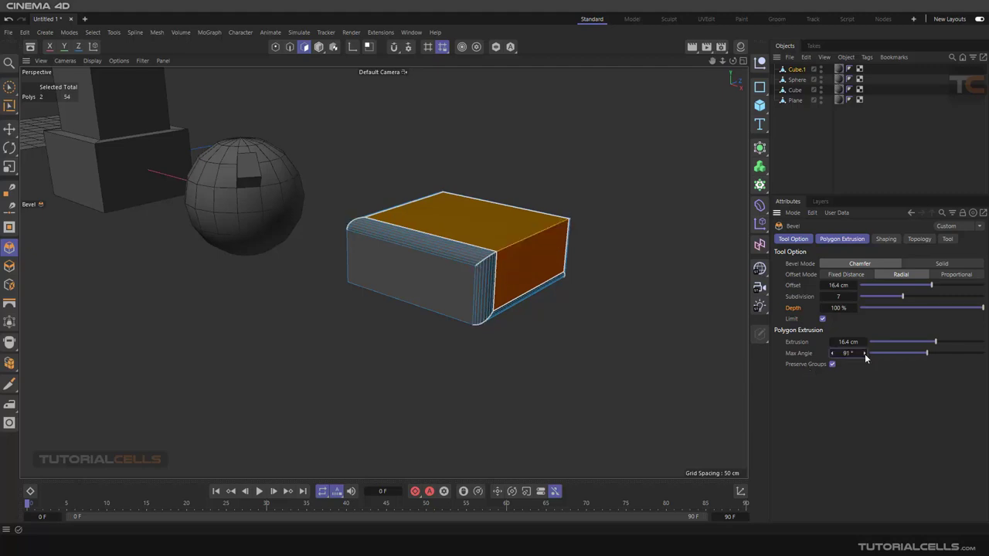
pyautogui.scroll(3, 546, 286)
pyautogui.keyDown('alt'); pyautogui.moveTo(545, 288); pyautogui.dragTo(480, 278); pyautogui.keyUp('alt')
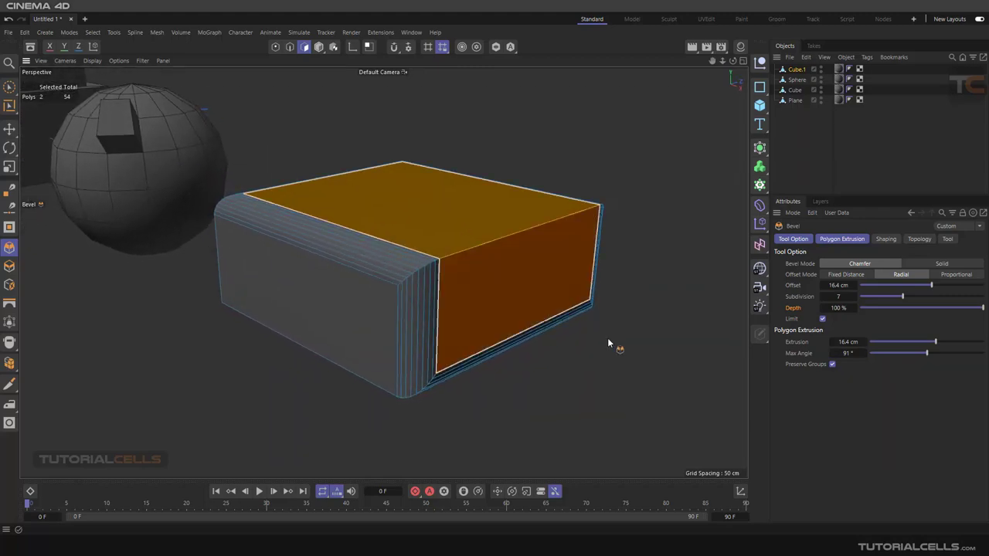
# Turn Preserve Groups off and back on to compare its effect on the two beveled faces.
pyautogui.click(831, 364)
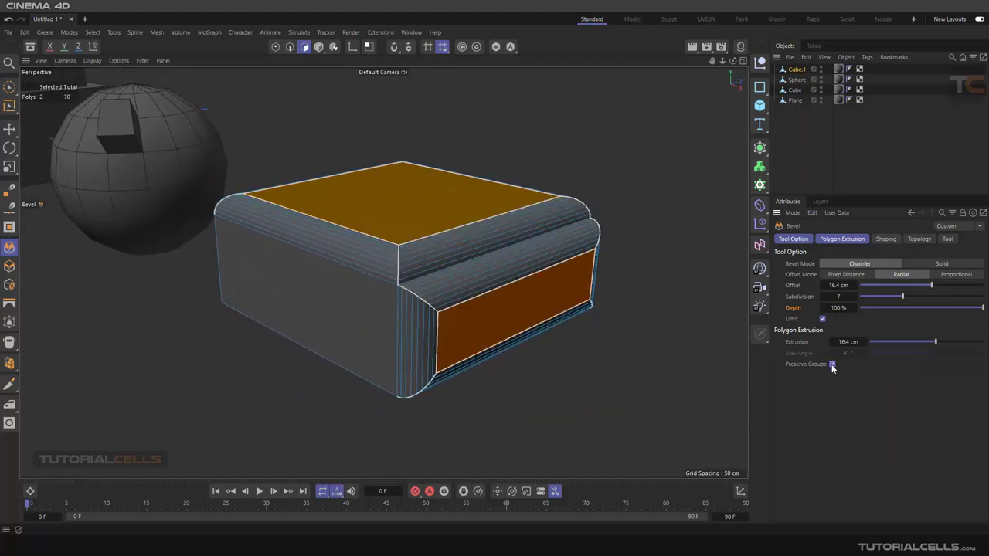
pyautogui.click(832, 364)
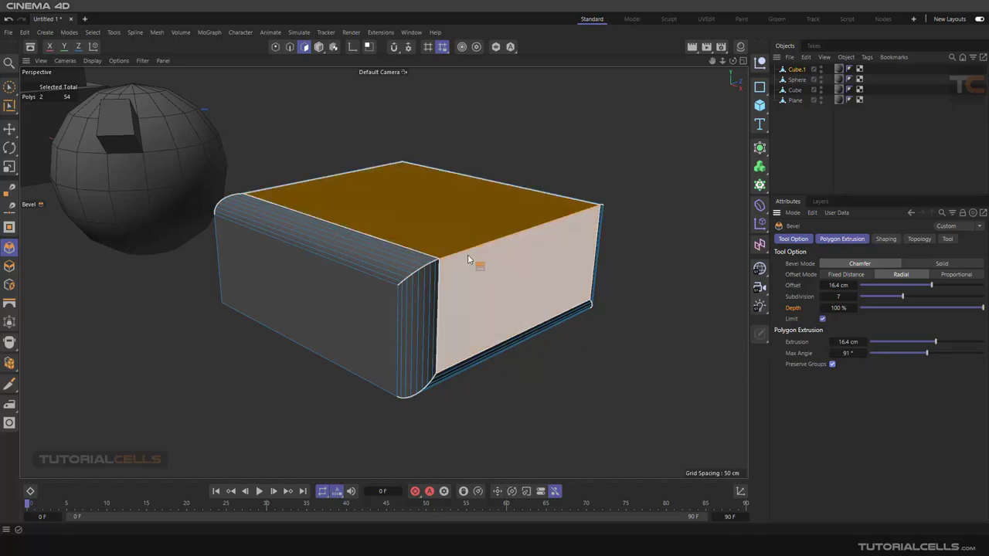
pyautogui.scroll(3, 454, 263)
pyautogui.scroll(-2, 455, 263)
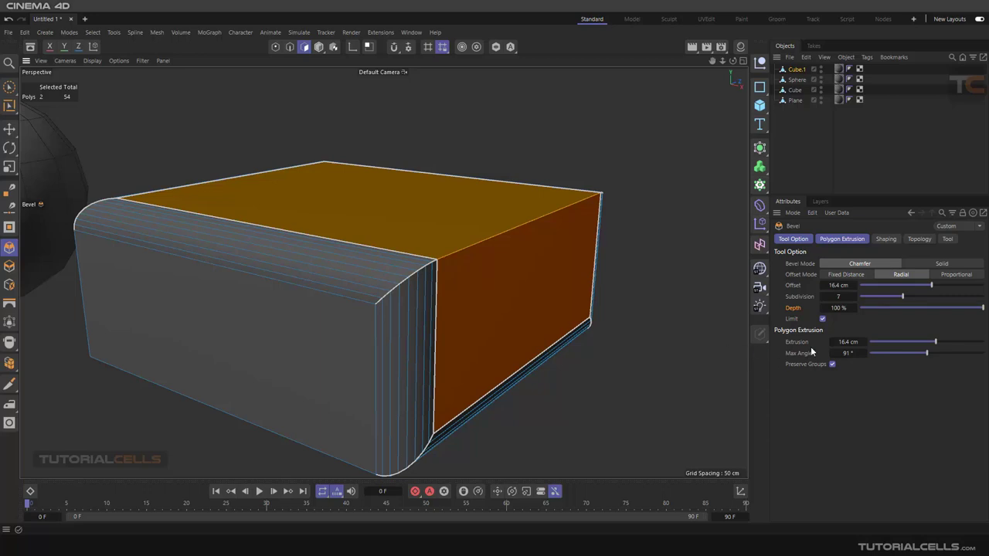
# Set the two-face bevel's offset to 17 cm and Max Angle to 60°, and undo the bevel.
pyautogui.moveTo(932, 288); pyautogui.dragTo(933, 292)
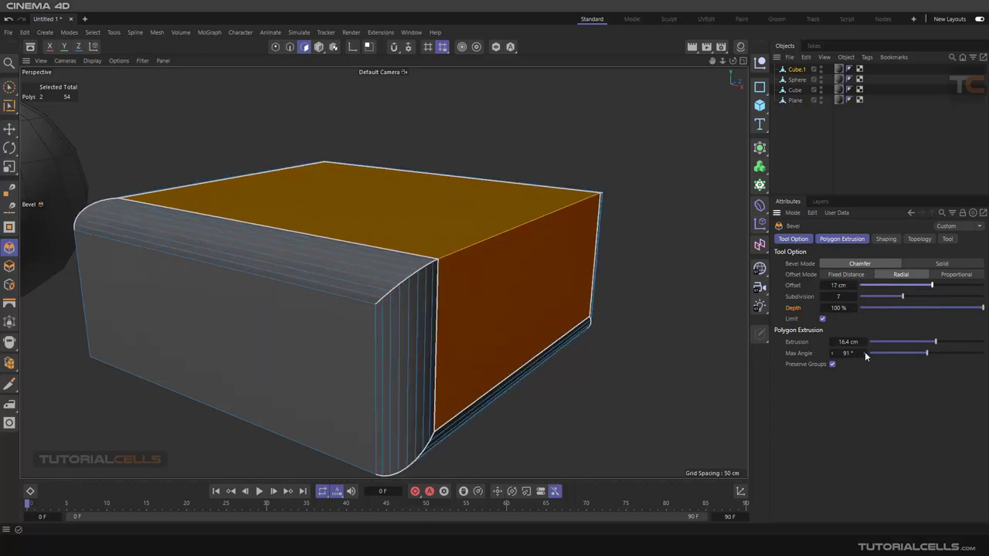
pyautogui.moveTo(866, 354); pyautogui.dragTo(908, 355)
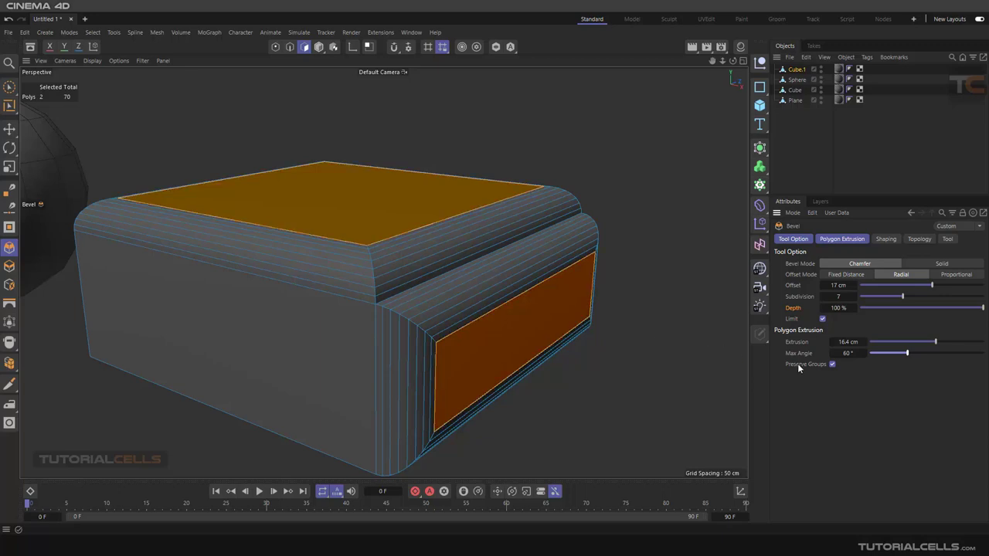
pyautogui.scroll(-3, 541, 308)
pyautogui.hotkey('ctrl', 'z')
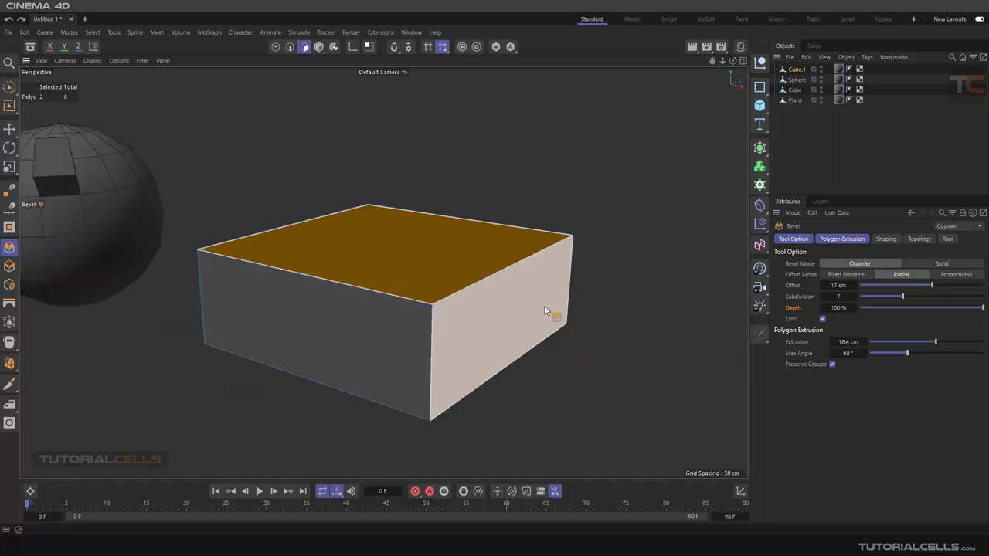
# Select the Plane object and frame it for polygon editing.
pyautogui.scroll(-4, 432, 296)
pyautogui.keyDown('alt'); pyautogui.moveTo(403, 290); pyautogui.dragTo(607, 298, button='middle'); pyautogui.keyUp('alt')
pyautogui.scroll(-3, 217, 269)
pyautogui.keyDown('alt'); pyautogui.moveTo(216, 269); pyautogui.dragTo(553, 360, button='middle'); pyautogui.keyUp('alt')
pyautogui.scroll(1, 458, 348)
pyautogui.scroll(5, 387, 302)
pyautogui.keyDown('alt'); pyautogui.moveTo(313, 262); pyautogui.dragTo(316, 295); pyautogui.keyUp('alt')
pyautogui.keyDown('alt'); pyautogui.moveTo(316, 295); pyautogui.dragTo(357, 281, button='middle'); pyautogui.keyUp('alt')
pyautogui.click(794, 101)
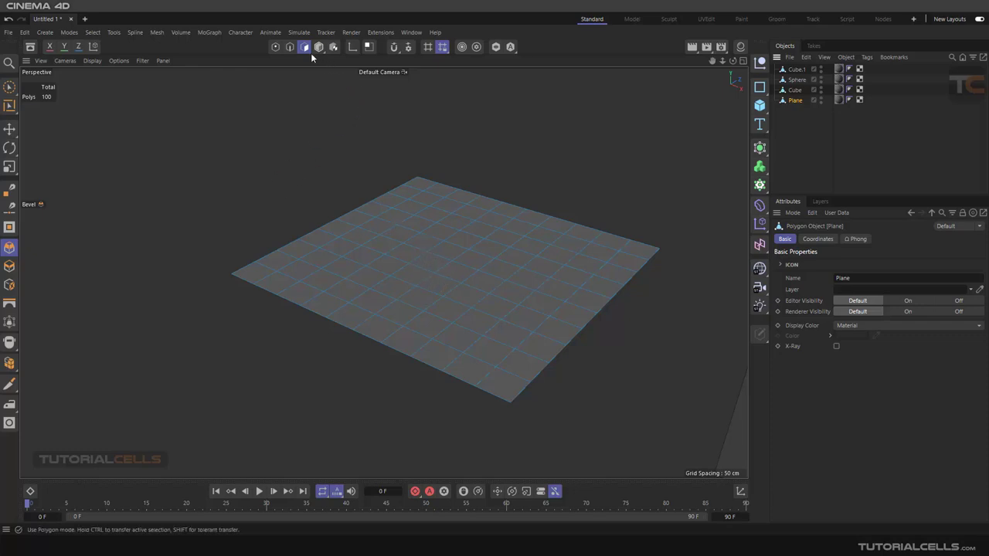
# Select a two-by-two block of polygons near the plane's center and bevel it into a raised, rounded shape.
pyautogui.click(470, 263)
pyautogui.keyDown('shift'); pyautogui.click(456, 270); pyautogui.keyUp('shift')
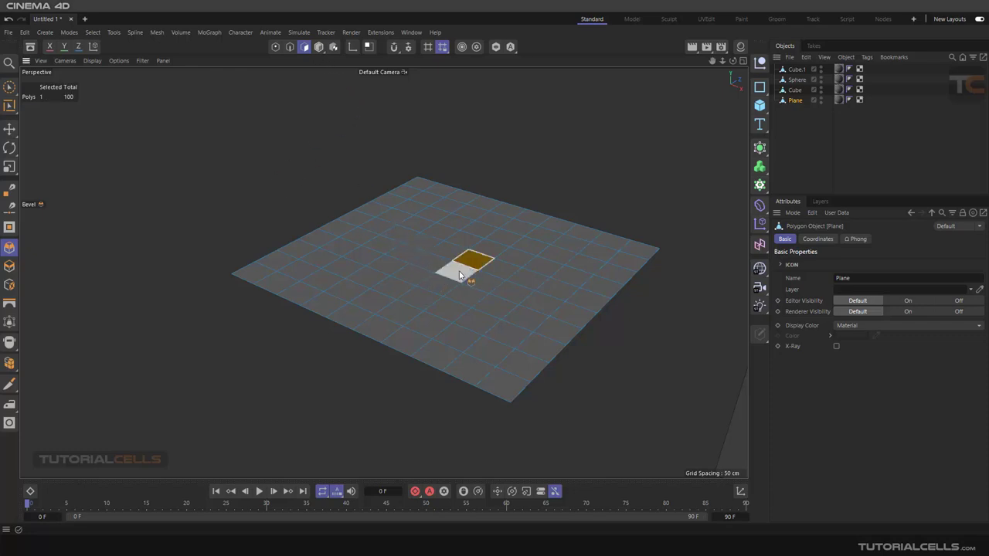
pyautogui.keyDown('shift'); pyautogui.click(448, 255); pyautogui.keyUp('shift')
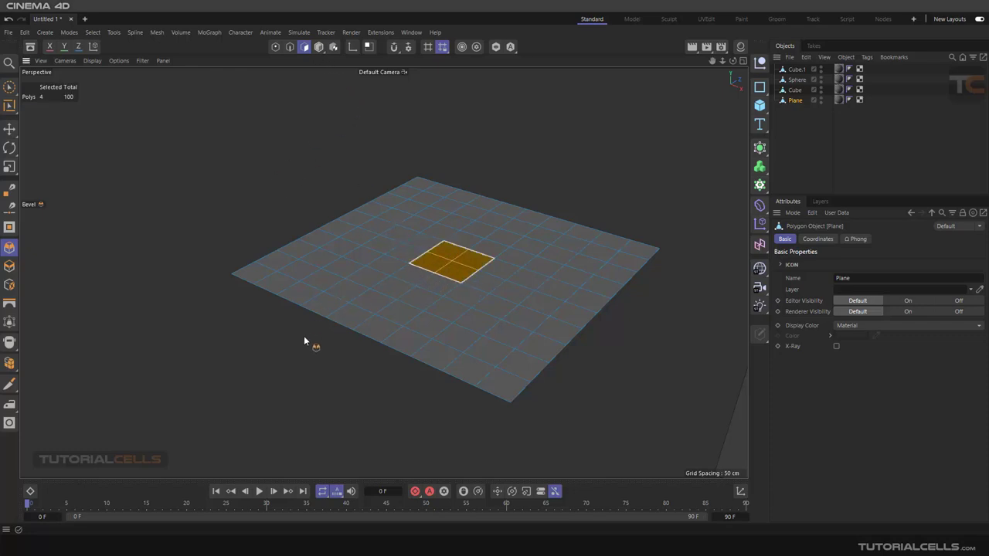
pyautogui.moveTo(304, 336); pyautogui.dragTo(371, 335)
pyautogui.scroll(3, 531, 274)
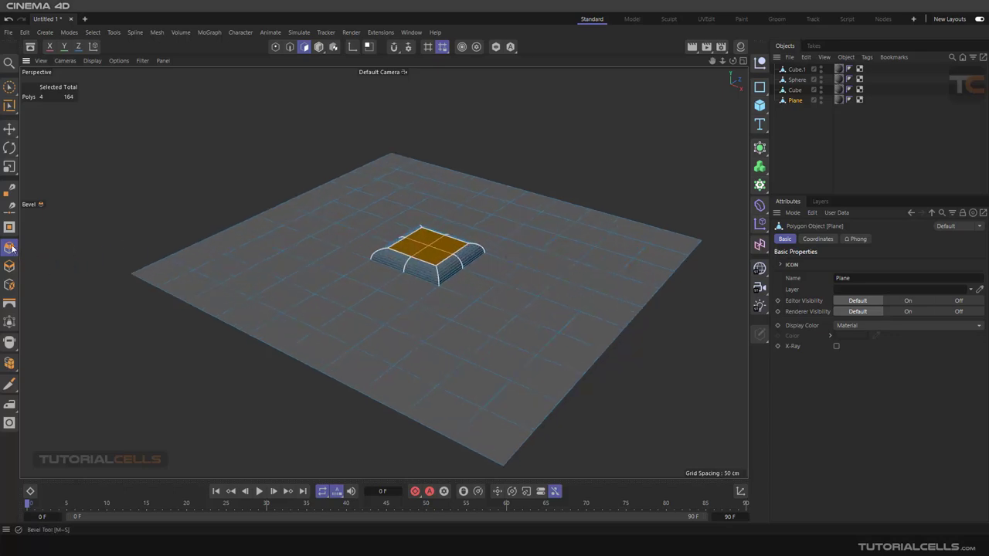
# Undo the plane's bevel and bevel the same four polygons again with an offset and extrusion of about 17.5 cm.
pyautogui.hotkey('ctrl', 'z')
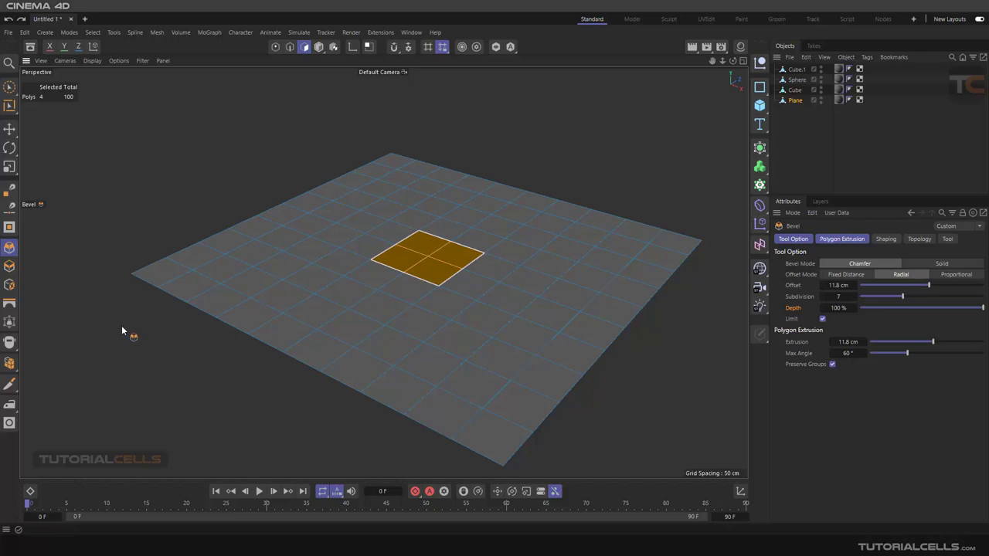
pyautogui.moveTo(121, 328); pyautogui.dragTo(596, 337)
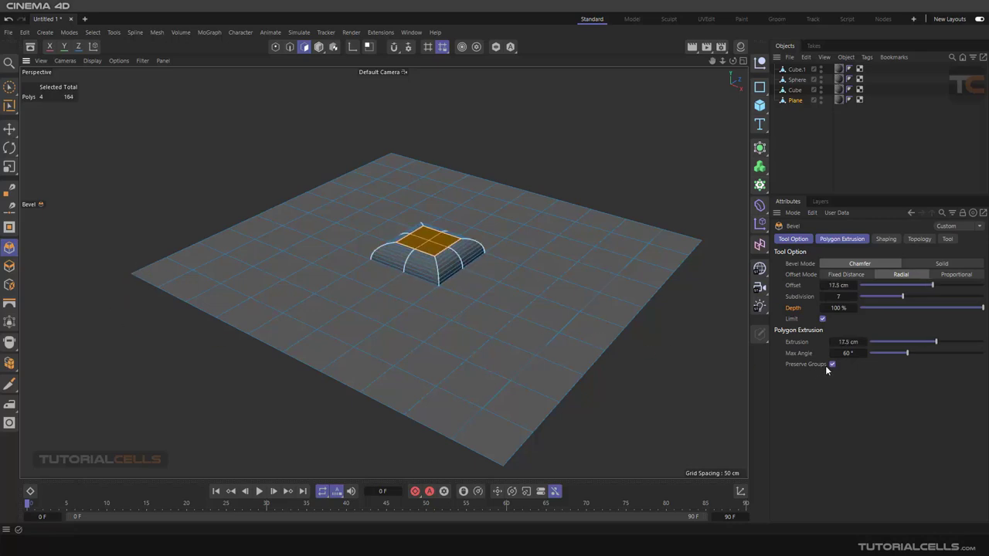
pyautogui.scroll(3, 467, 253)
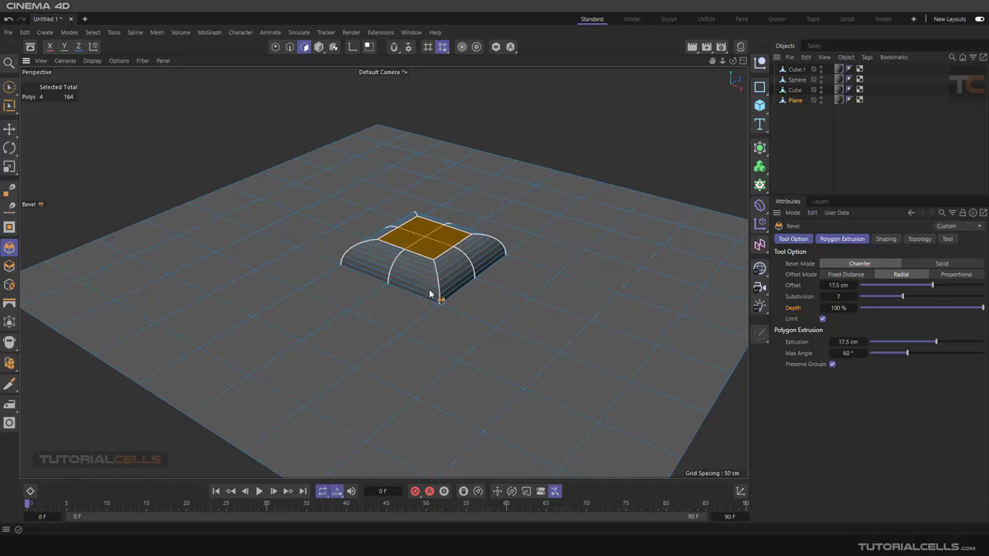
# Turn off Preserve Groups and set the four-polygon bevel's offset to about 11 cm, and undo the bevel.
pyautogui.click(833, 365)
pyautogui.scroll(2, 409, 221)
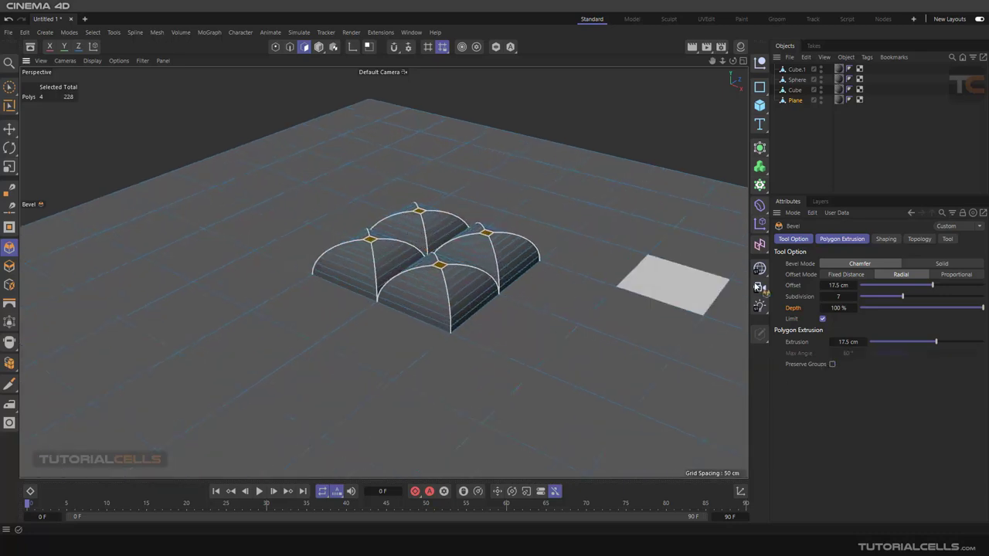
pyautogui.moveTo(930, 285)
pyautogui.mouseDown()
pyautogui.moveTo(919, 286)
pyautogui.moveTo(930, 287)
pyautogui.mouseUp()
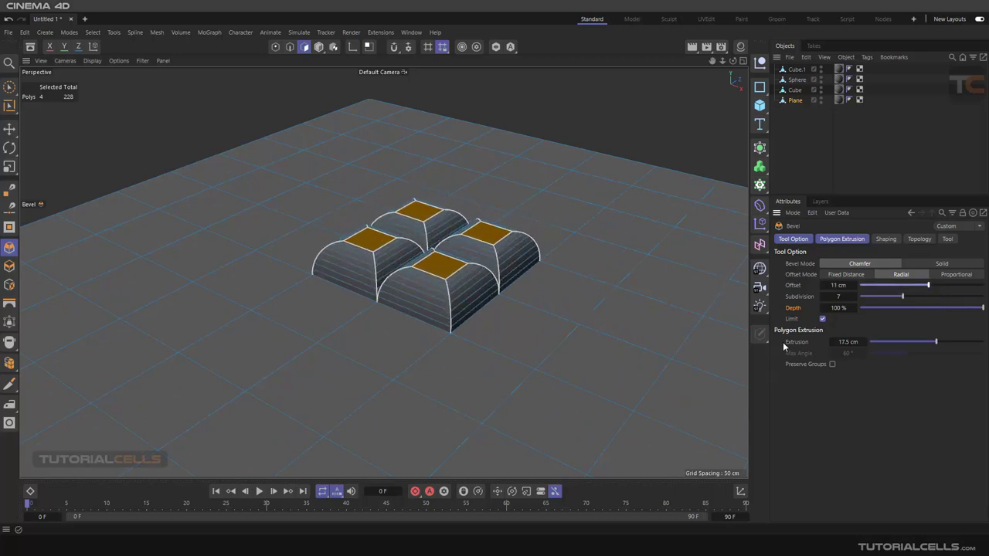
pyautogui.hotkey('ctrl', 'z')
pyautogui.scroll(-6, 448, 280)
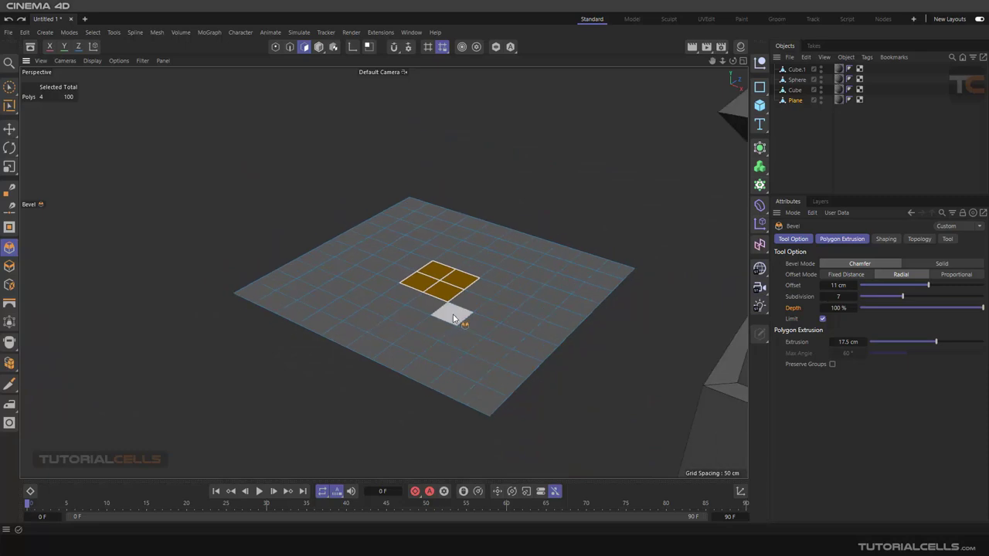
# Review the Bevel tool's Tool Option, Polygon Extrusion and Shaping settings one after another.
pyautogui.keyDown('alt'); pyautogui.moveTo(454, 316); pyautogui.dragTo(325, 249, button='middle'); pyautogui.keyUp('alt')
pyautogui.scroll(-4, 560, 305)
pyautogui.keyDown('alt'); pyautogui.moveTo(560, 304); pyautogui.dragTo(511, 296, button='middle'); pyautogui.keyUp('alt')
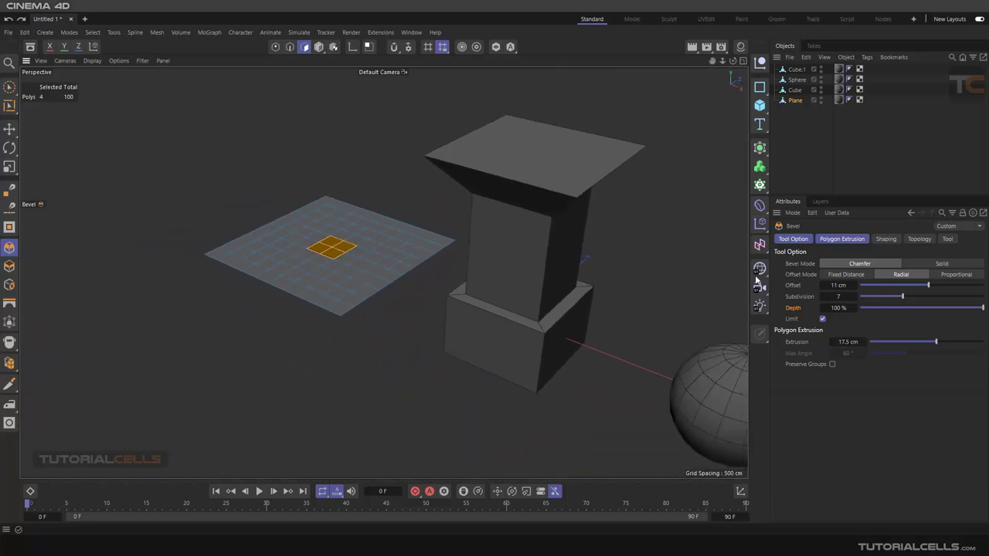
pyautogui.click(796, 242)
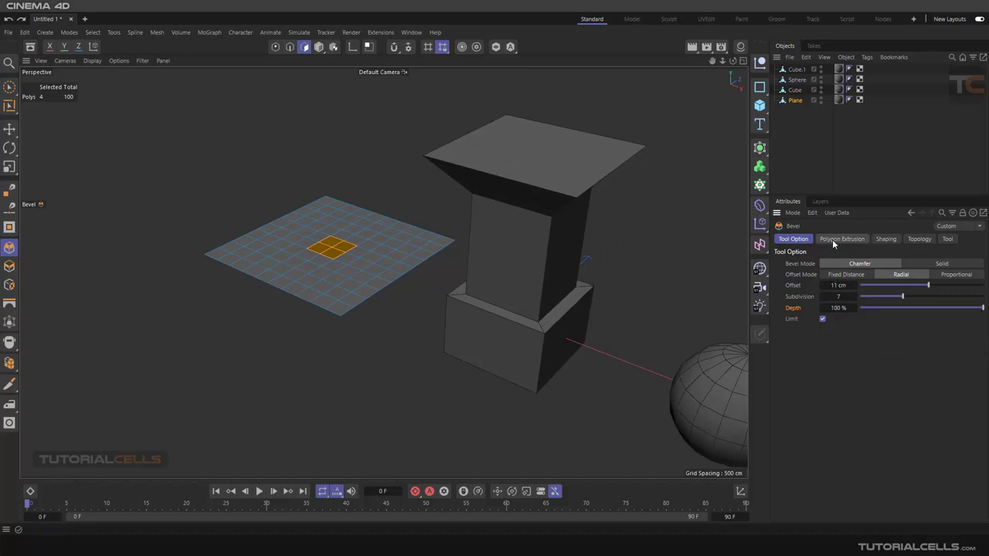
pyautogui.click(833, 242)
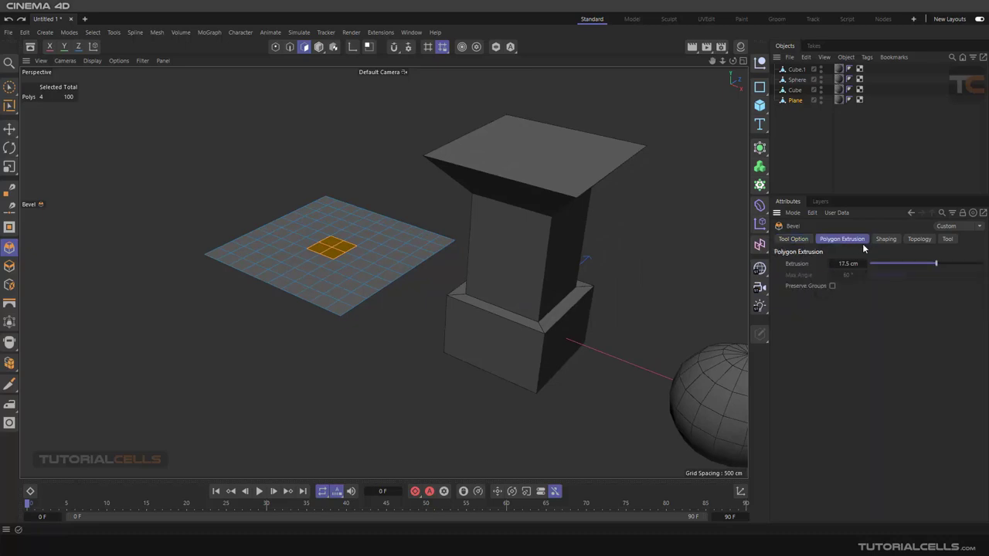
pyautogui.click(886, 240)
# Select the Cube.1 object and switch to edge editing.
pyautogui.keyDown('alt'); pyautogui.moveTo(539, 333); pyautogui.dragTo(465, 237, button='middle'); pyautogui.keyUp('alt')
pyautogui.scroll(-2, 203, 233)
pyautogui.scroll(3, 513, 303)
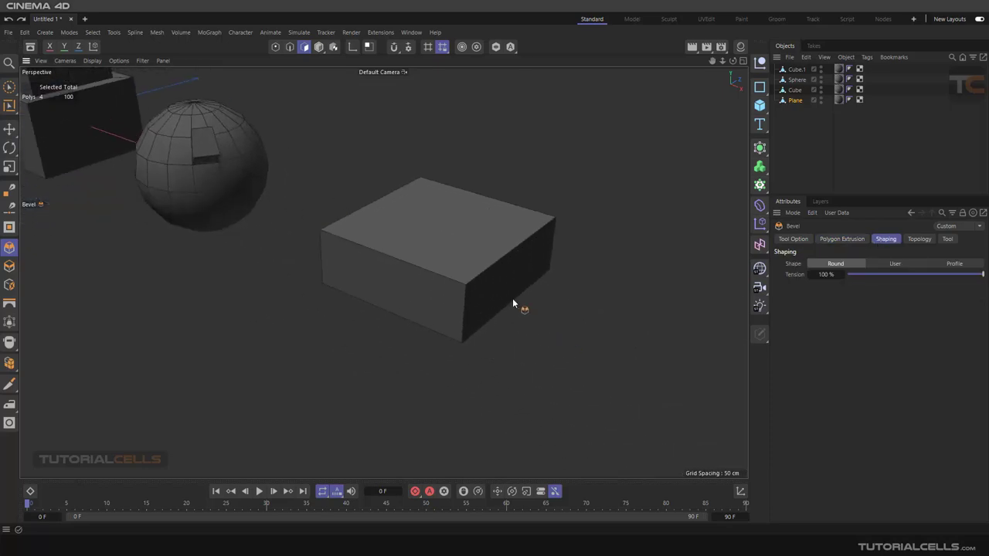
pyautogui.click(796, 68)
pyautogui.scroll(1, 516, 234)
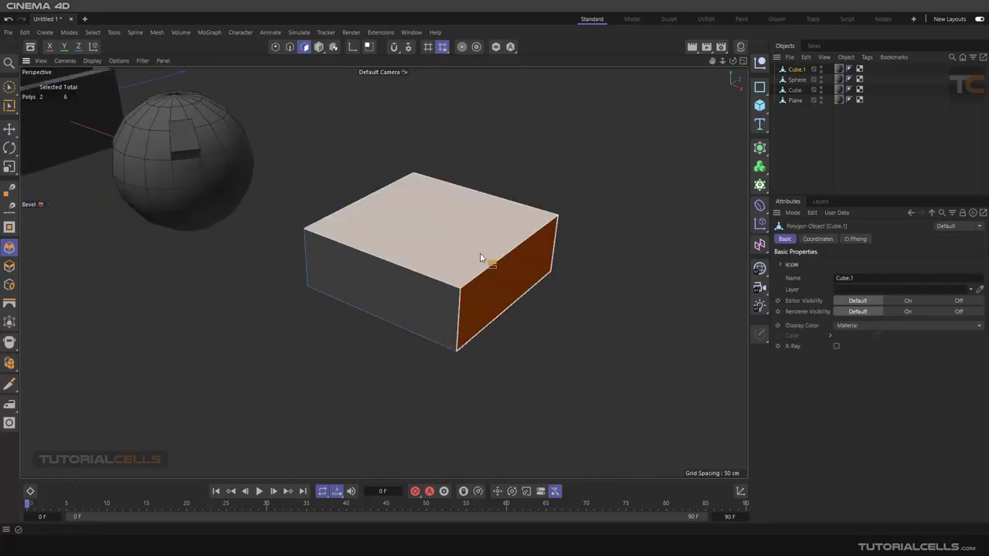
pyautogui.click(289, 47)
pyautogui.scroll(2, 544, 345)
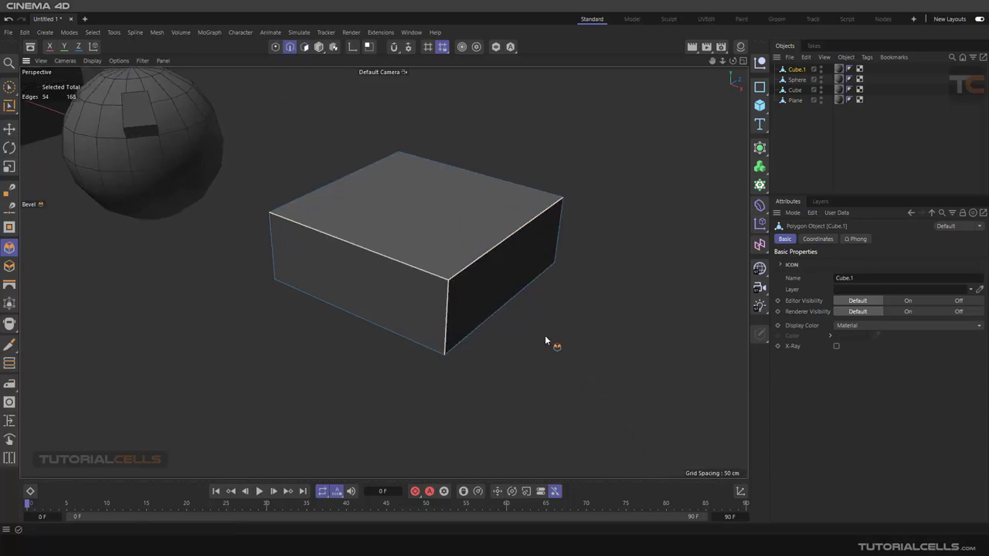
pyautogui.click(544, 337)
pyautogui.click(484, 258)
pyautogui.click(481, 323)
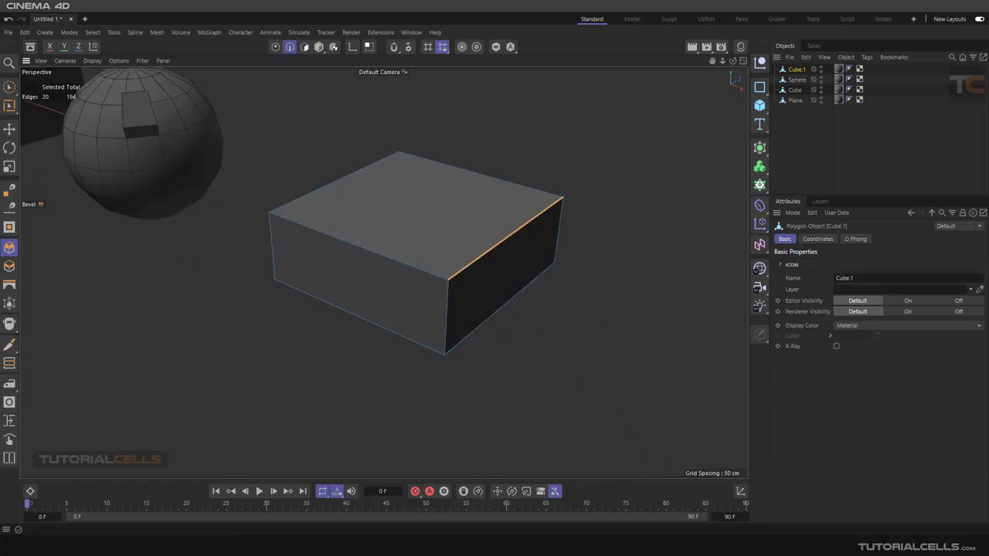
pyautogui.click(482, 334)
pyautogui.hotkey('ctrl', 'z')
pyautogui.keyDown('shift'); pyautogui.click(481, 326); pyautogui.keyUp('shift')
pyautogui.keyDown('shift'); pyautogui.click(343, 179); pyautogui.keyUp('shift')
pyautogui.keyDown('alt'); pyautogui.moveTo(493, 387); pyautogui.dragTo(572, 267); pyautogui.keyUp('alt')
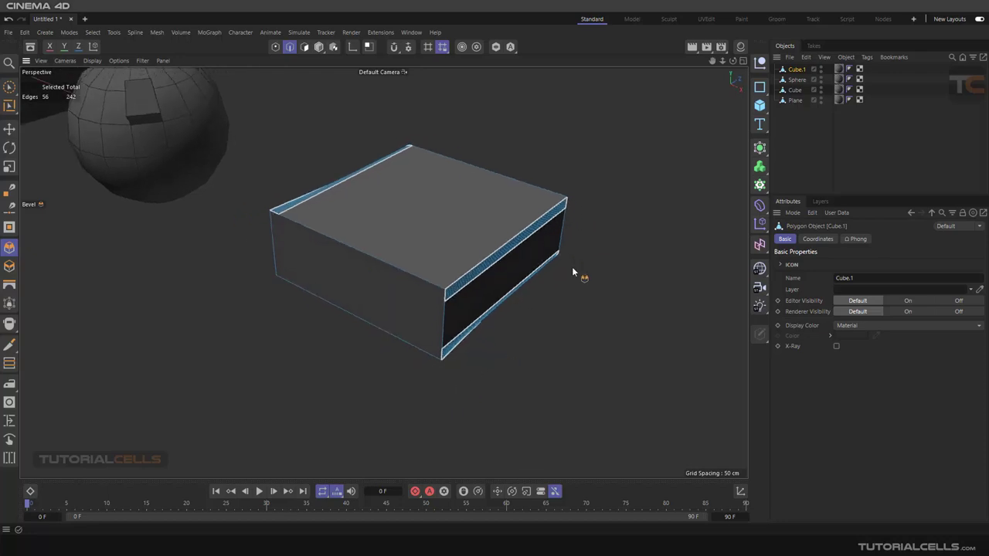
# Replace the Cube.1 object with a new default cube, moved along the X axis to beyond the sphere.
pyautogui.press('Delete')
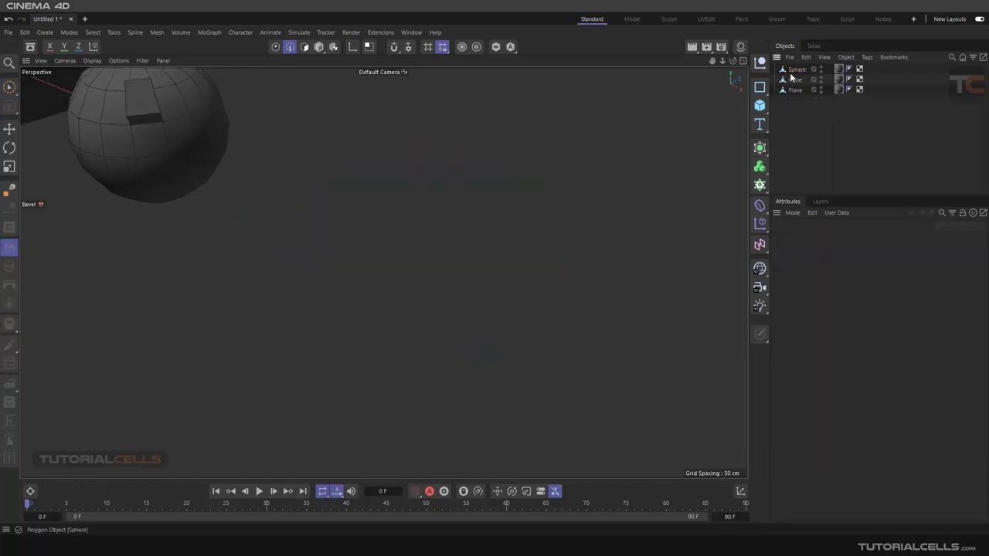
pyautogui.click(760, 105)
pyautogui.scroll(-6, 499, 241)
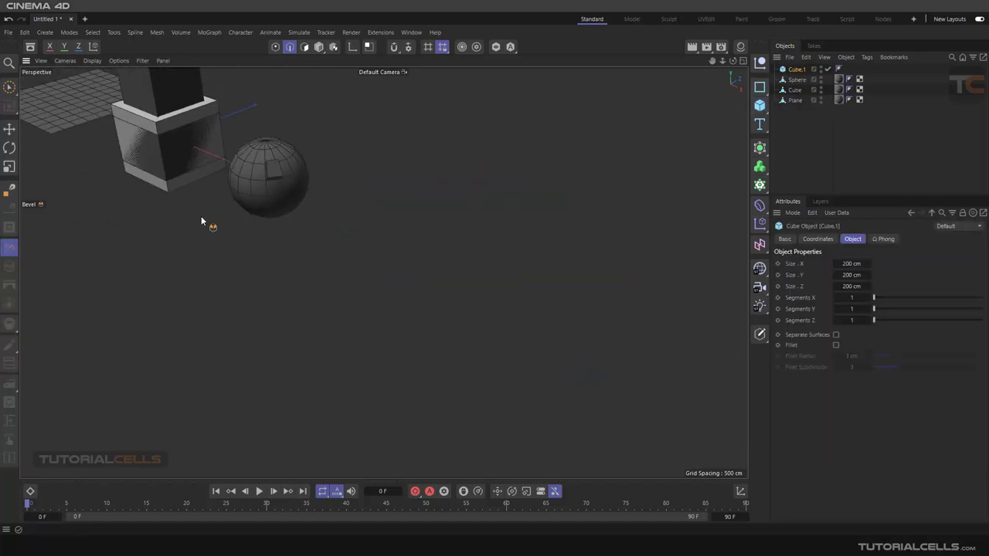
pyautogui.keyDown('alt'); pyautogui.moveTo(201, 217); pyautogui.dragTo(244, 229, button='middle'); pyautogui.keyUp('alt')
pyautogui.click(9, 129)
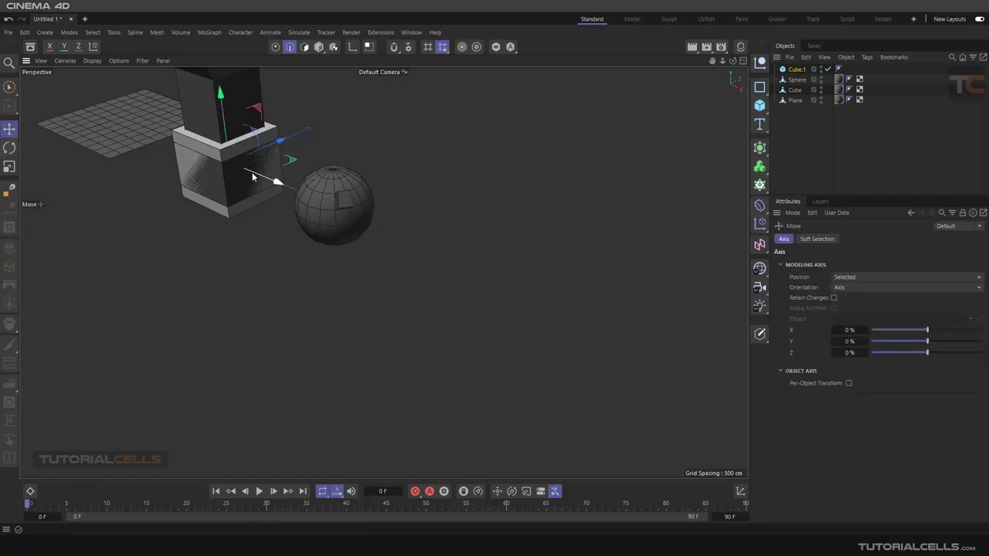
pyautogui.moveTo(260, 170); pyautogui.dragTo(525, 260)
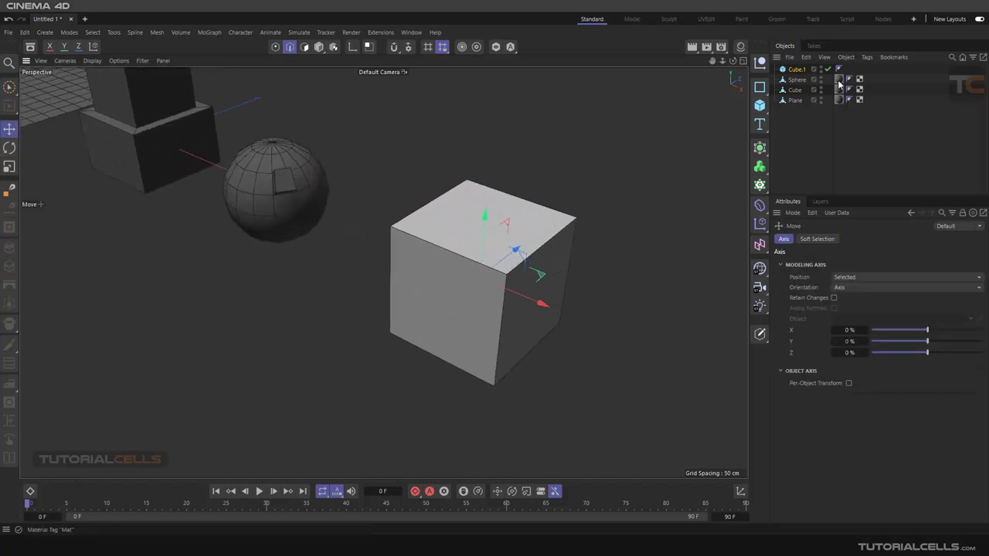
# Give the new cube the sphere's material and convert the cube to an editable polygon object.
pyautogui.scroll(2, 537, 263)
pyautogui.keyDown('alt'); pyautogui.moveTo(534, 227); pyautogui.dragTo(527, 172, button='middle'); pyautogui.keyUp('alt')
pyautogui.click(762, 333)
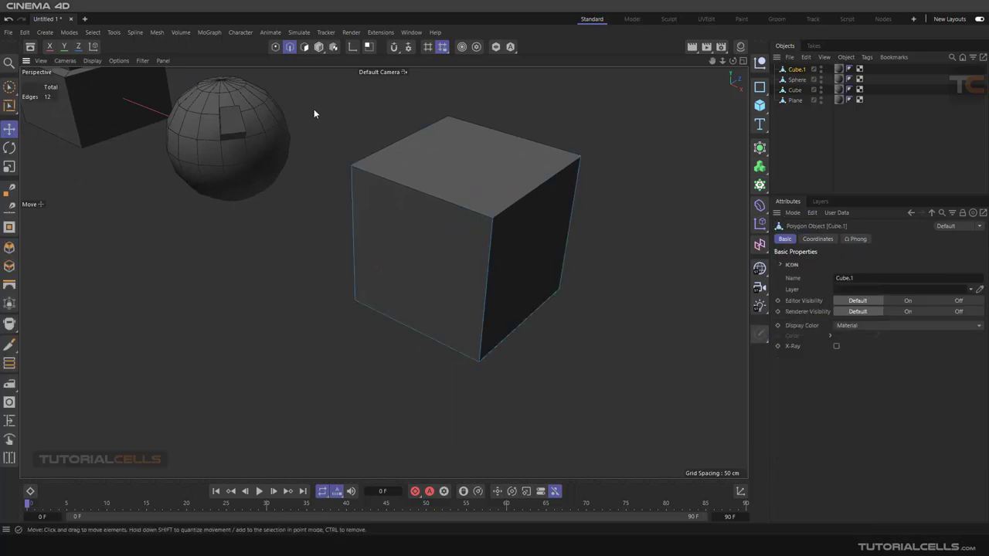
# Select the cube's two opposite top edges and the bottom edge beneath one of them.
pyautogui.click(508, 207)
pyautogui.keyDown('shift'); pyautogui.click(394, 147); pyautogui.keyUp('shift')
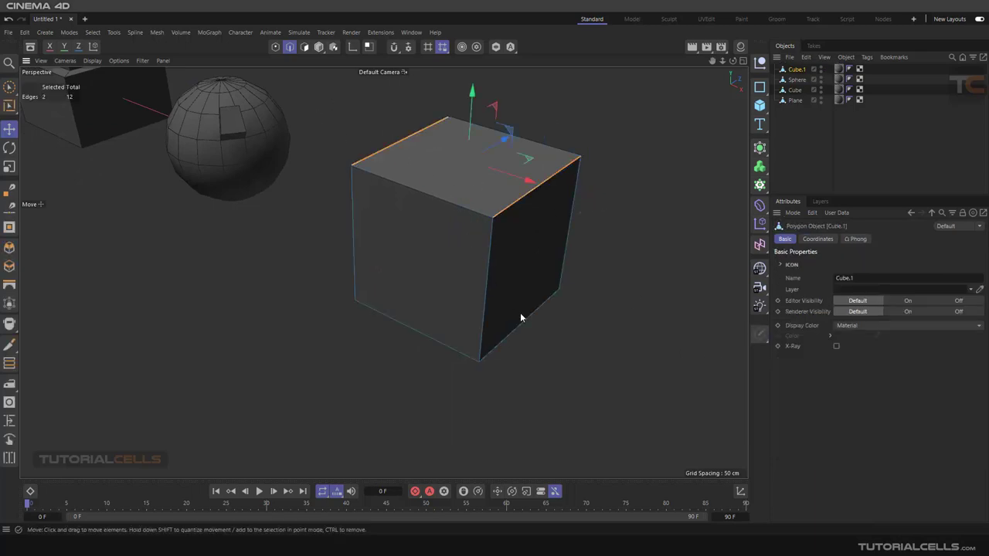
pyautogui.keyDown('shift'); pyautogui.click(525, 324); pyautogui.keyUp('shift')
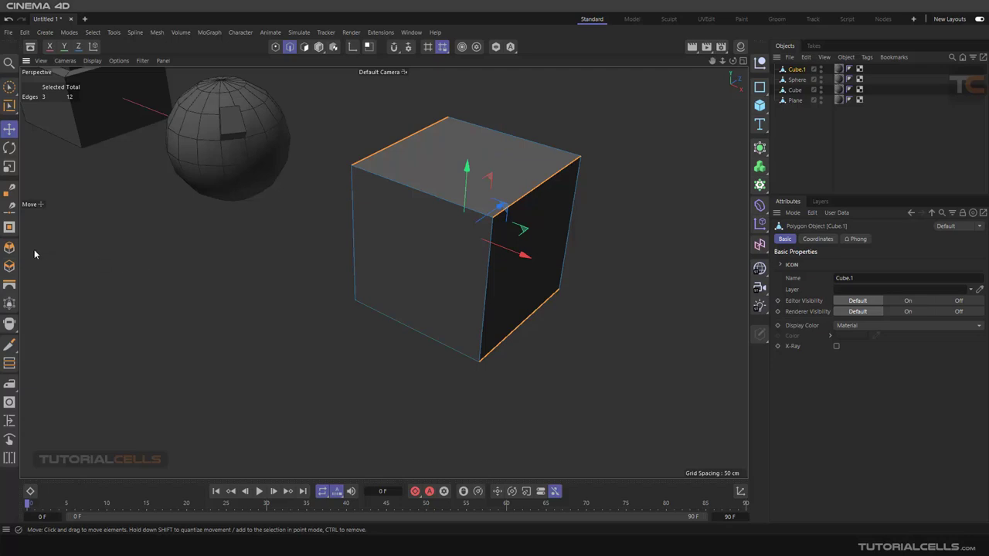
# Bevel the three selected edges in Radial offset mode, widening the offset to about 55.3 cm.
pyautogui.click(10, 247)
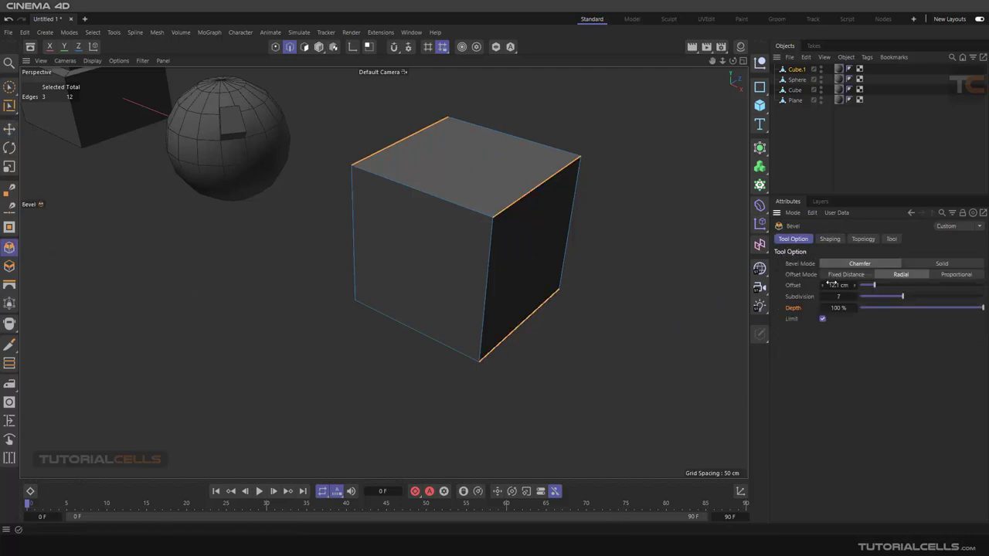
pyautogui.moveTo(596, 332); pyautogui.dragTo(490, 271)
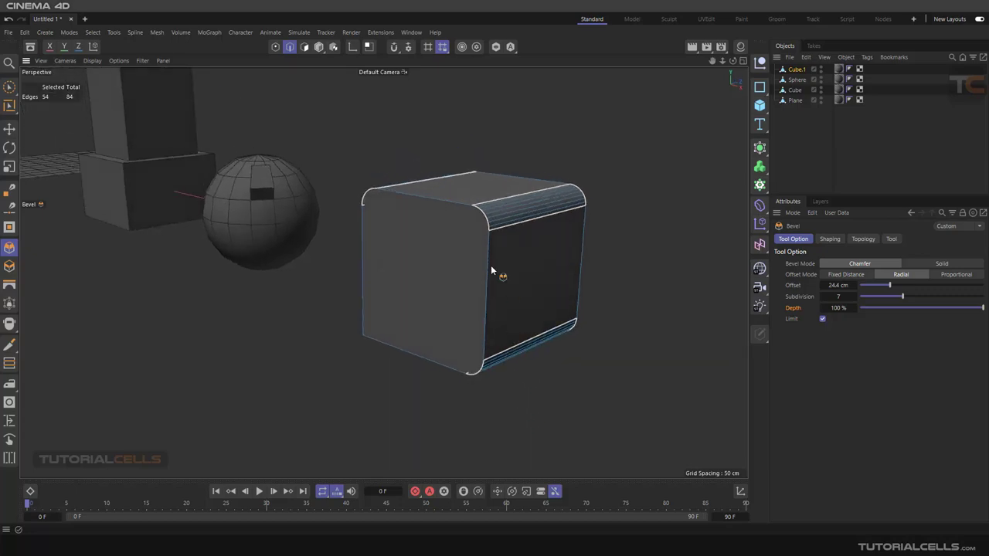
pyautogui.moveTo(503, 234); pyautogui.dragTo(513, 257)
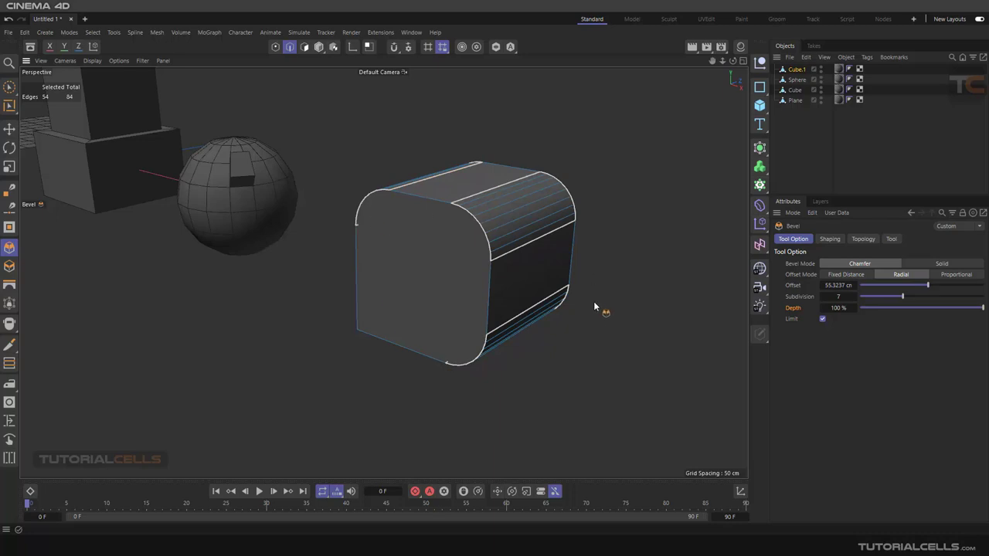
pyautogui.keyDown('alt'); pyautogui.moveTo(525, 272); pyautogui.dragTo(523, 252); pyautogui.keyUp('alt')
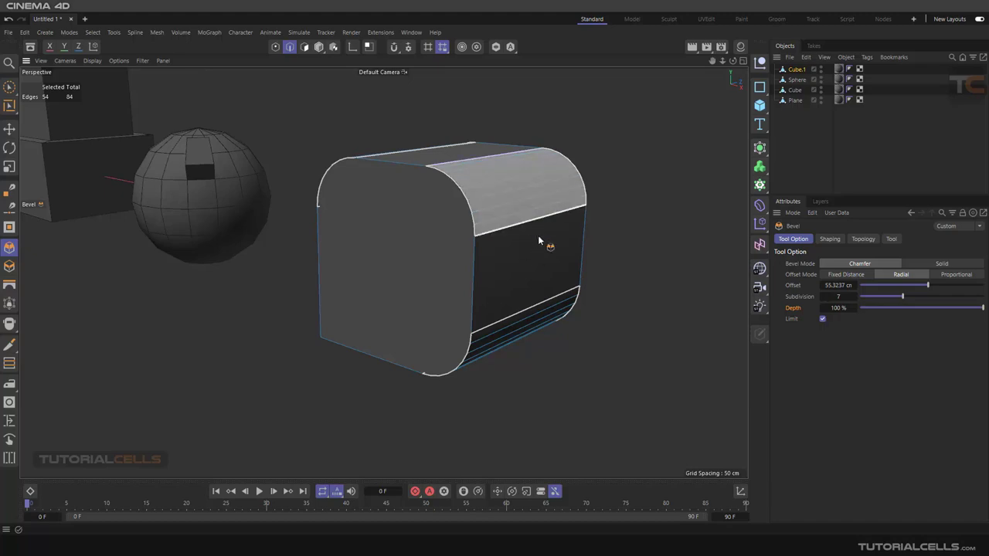
pyautogui.keyDown('alt'); pyautogui.moveTo(617, 247); pyautogui.dragTo(614, 263); pyautogui.keyUp('alt')
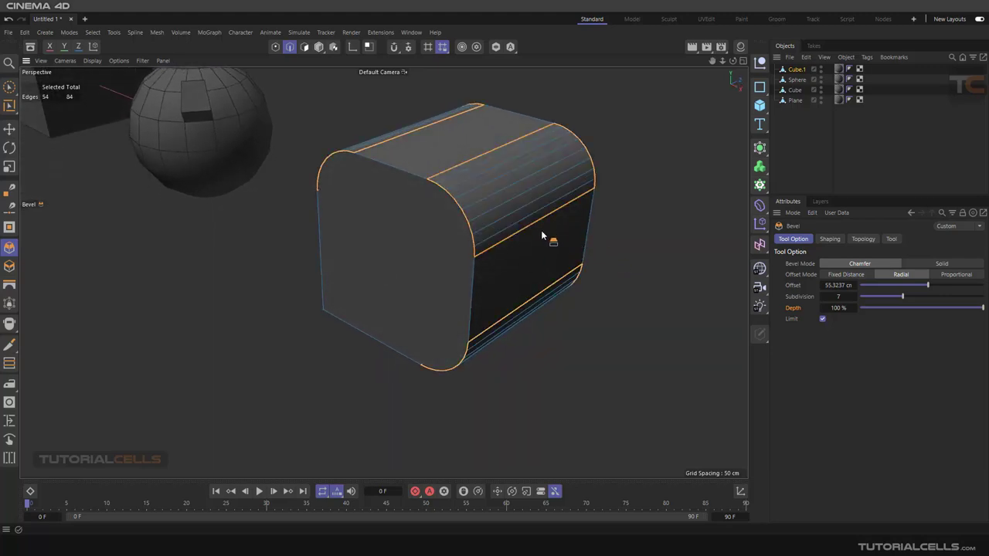
# Undo the edge bevel, try it again with an offset of about 39.2 cm, and undo that too.
pyautogui.hotkey('ctrl', 'z')
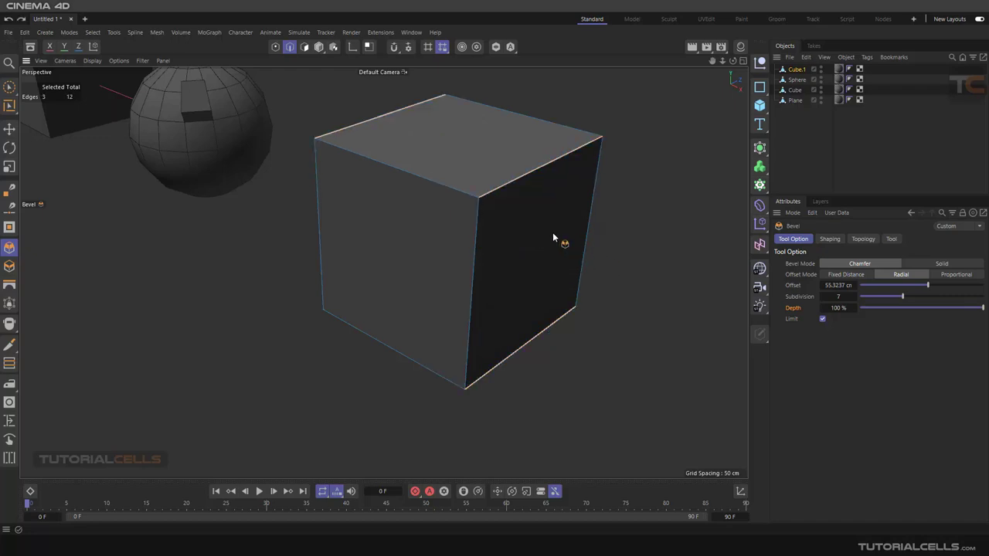
pyautogui.moveTo(532, 401); pyautogui.dragTo(508, 365)
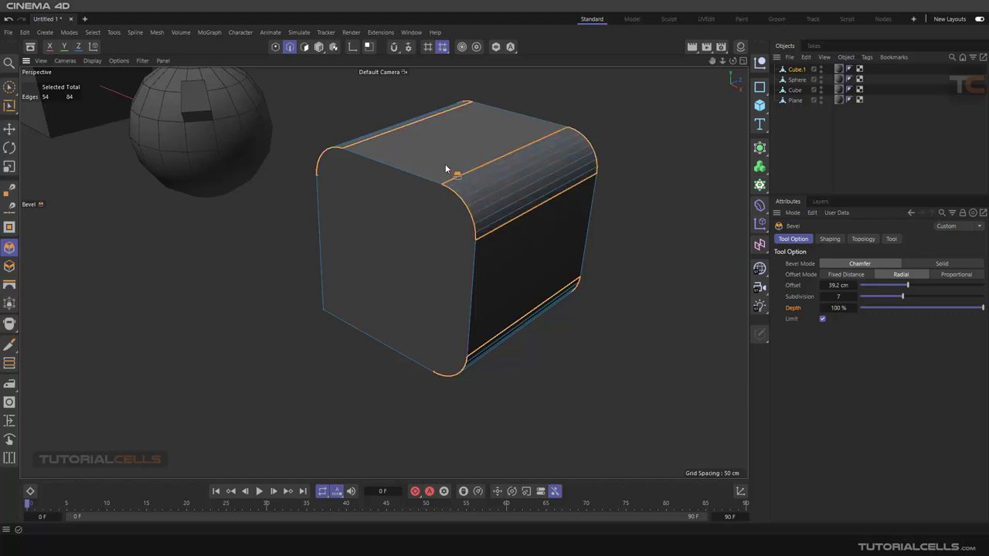
pyautogui.hotkey('ctrl', 'z')
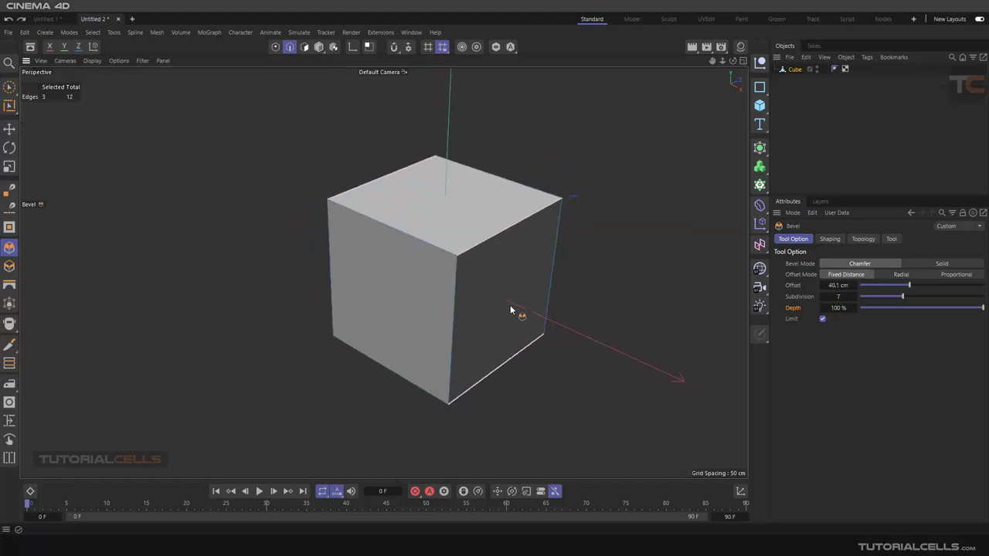
# Bevel the three selected edges of the Untitled 2 cube in Fixed Distance mode with an offset of about 51.1 cm.
pyautogui.keyDown('alt'); pyautogui.moveTo(511, 298); pyautogui.dragTo(512, 291, button='middle'); pyautogui.keyUp('alt')
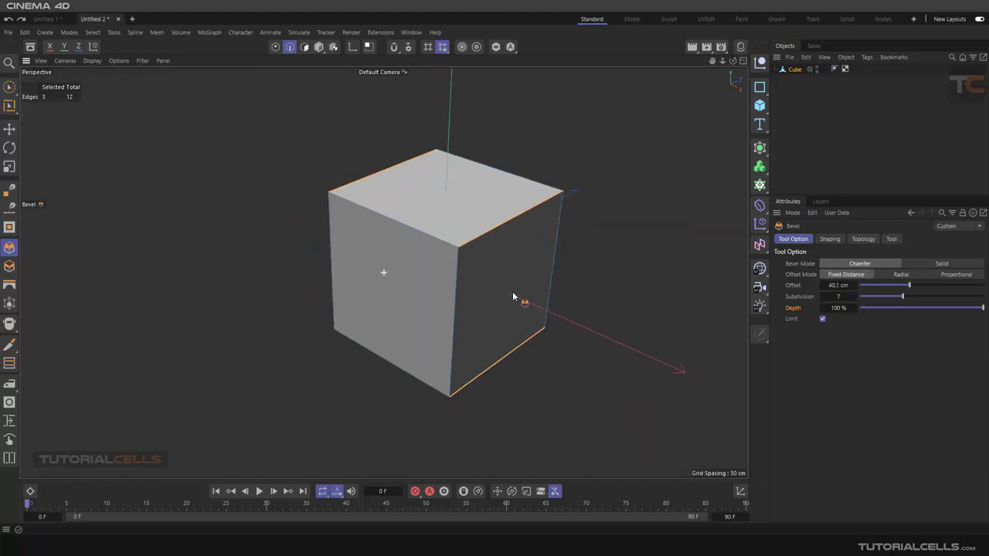
pyautogui.scroll(1, 510, 287)
pyautogui.moveTo(501, 280)
pyautogui.keyDown('alt'); pyautogui.mouseDown()
pyautogui.moveTo(500, 260)
pyautogui.moveTo(501, 270)
pyautogui.mouseUp(); pyautogui.keyUp('alt')
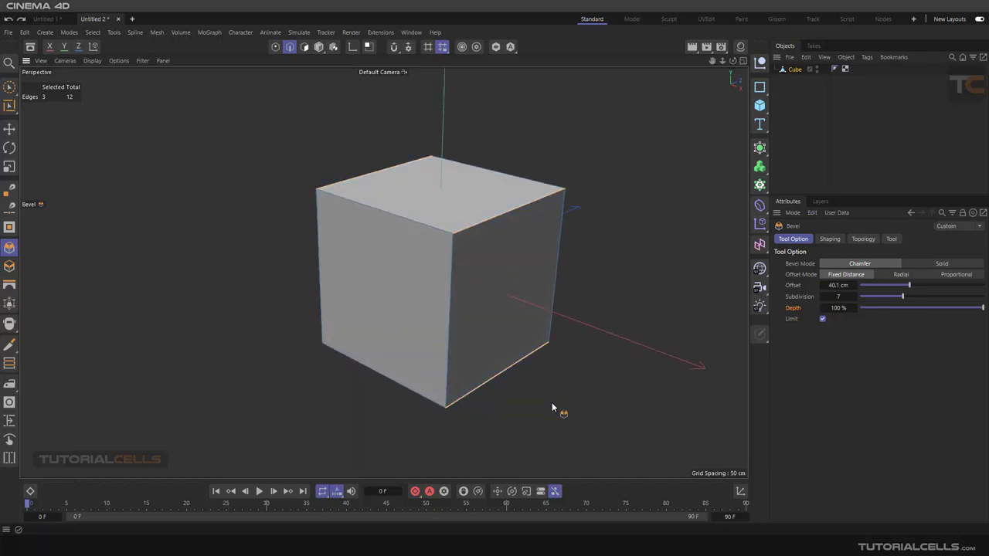
pyautogui.moveTo(552, 406); pyautogui.dragTo(496, 442)
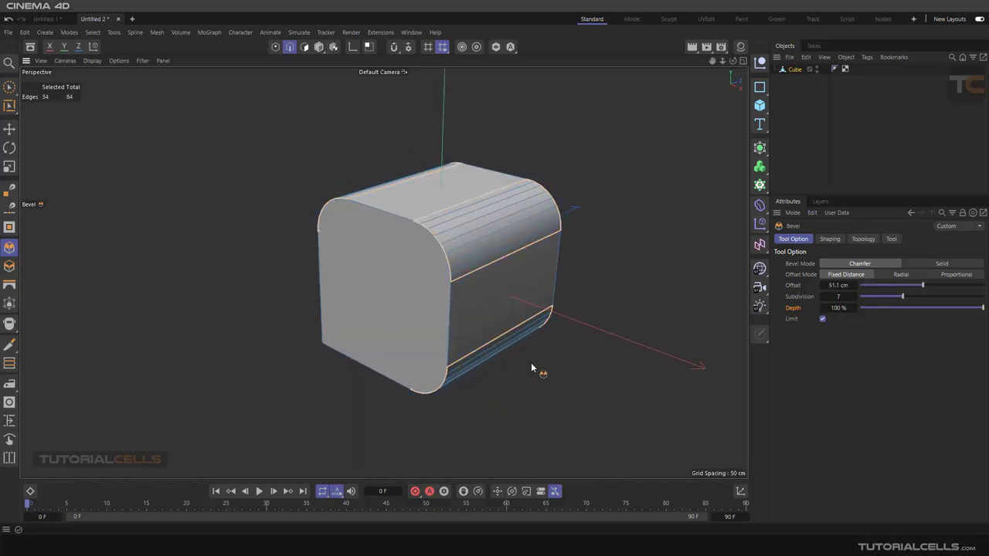
# Increase the Fixed Distance edge bevel's offset to about 66.4 cm.
pyautogui.scroll(1, 495, 264)
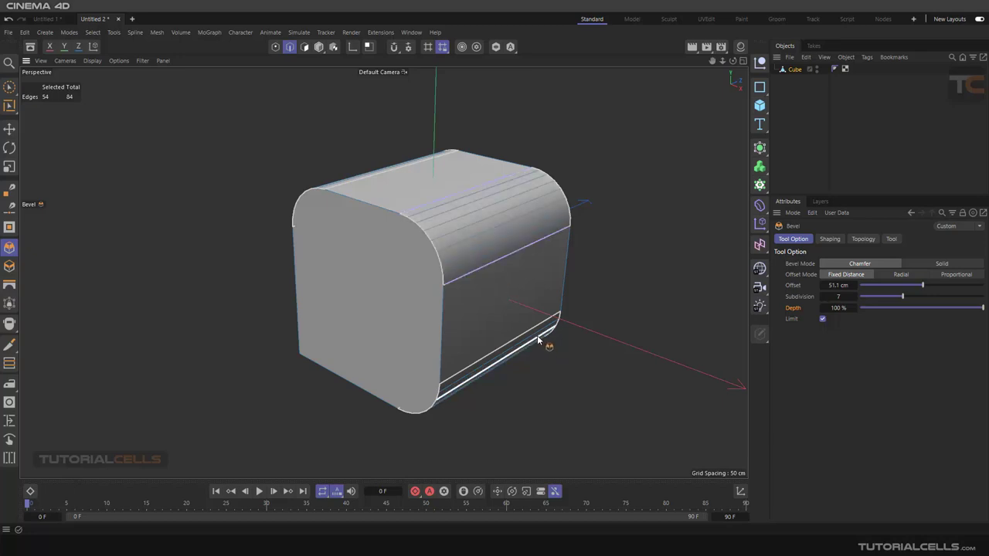
pyautogui.scroll(1, 502, 274)
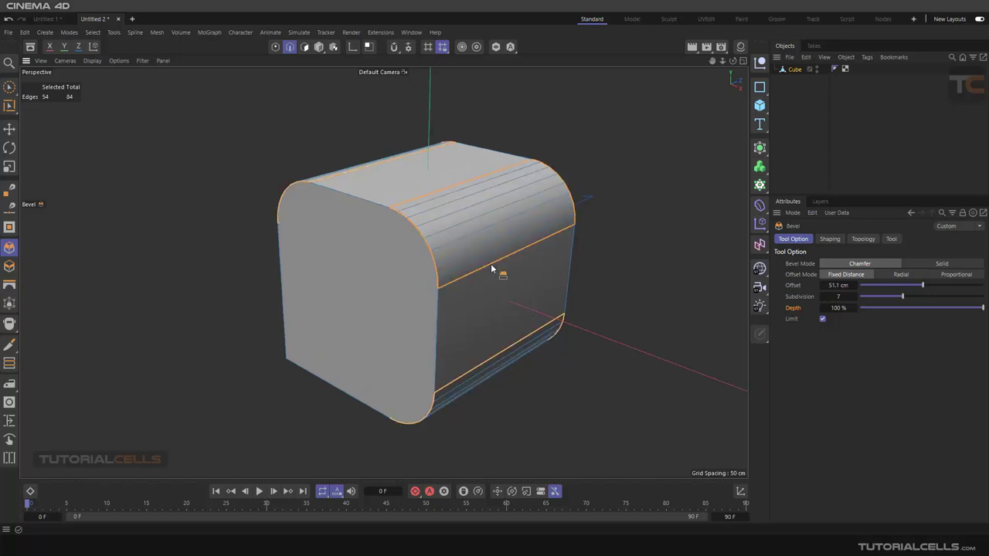
pyautogui.moveTo(492, 268); pyautogui.dragTo(544, 316)
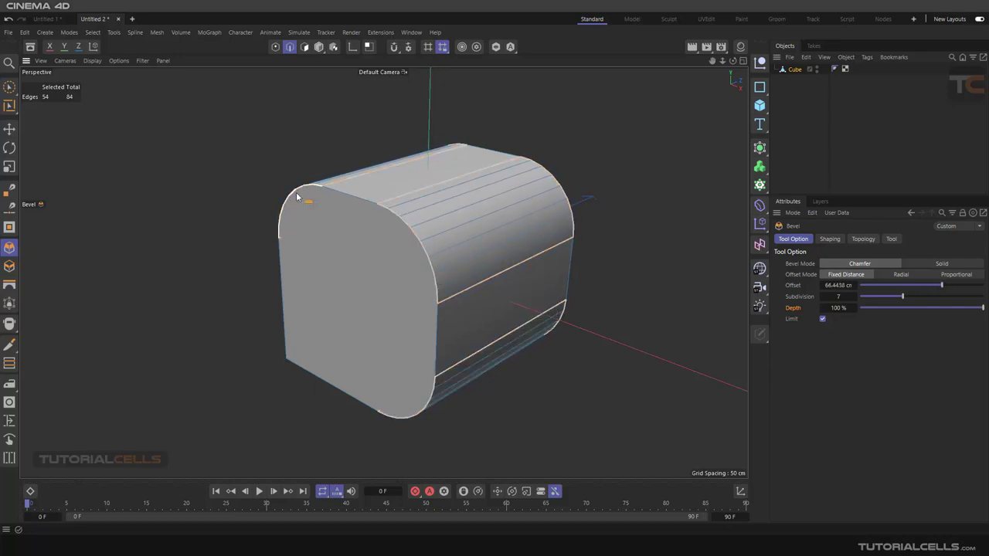
# Switch to the Untitled 1 scene, activate the Move tool and change to edge mode.
pyautogui.click(60, 20)
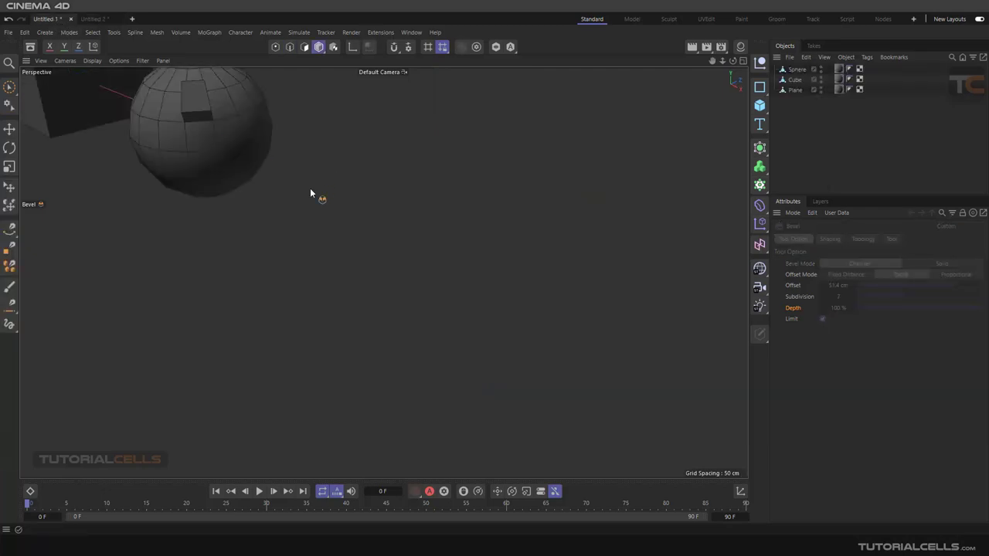
pyautogui.scroll(3, 343, 226)
pyautogui.keyDown('alt'); pyautogui.moveTo(387, 251); pyautogui.dragTo(407, 256); pyautogui.keyUp('alt')
pyautogui.keyDown('alt'); pyautogui.moveTo(407, 256); pyautogui.dragTo(390, 270, button='middle'); pyautogui.keyUp('alt')
pyautogui.click(9, 129)
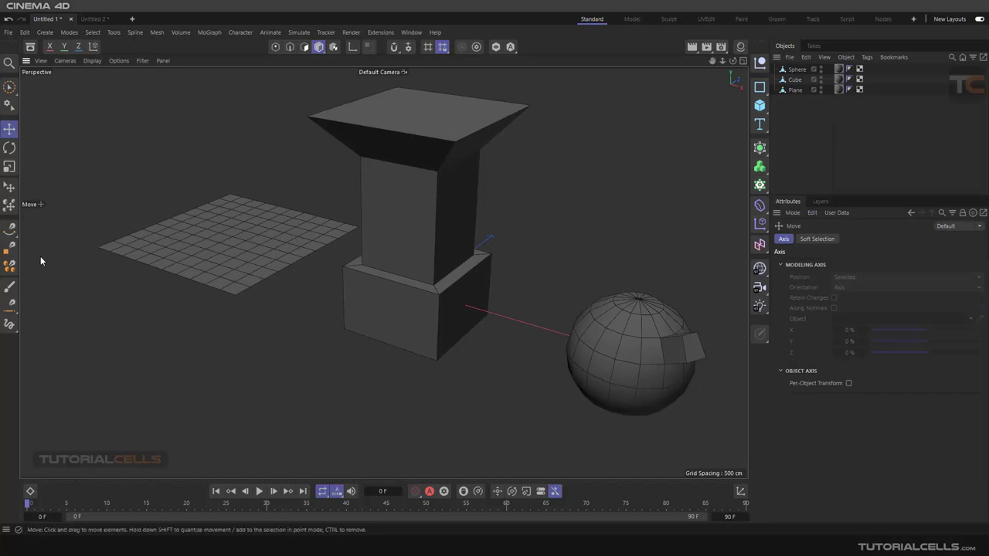
pyautogui.click(280, 49)
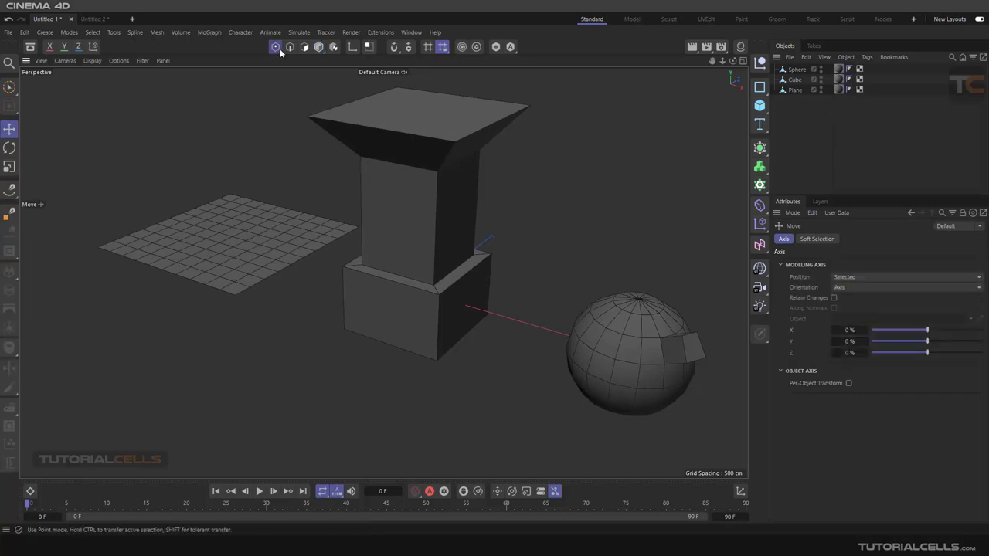
pyautogui.click(291, 48)
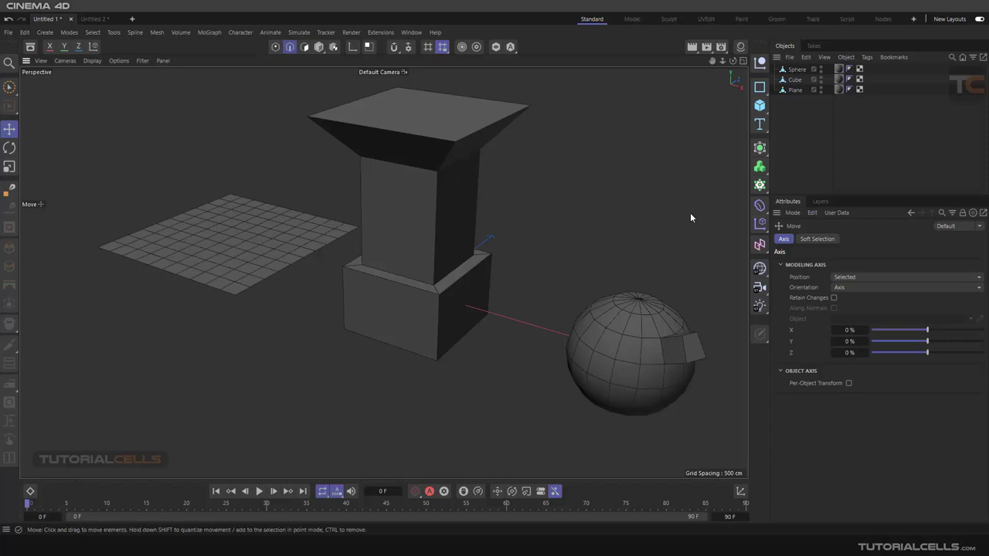
# Select the Plane object, activate the Bevel tool for its selected edges and open the tool's Shaping options.
pyautogui.click(792, 91)
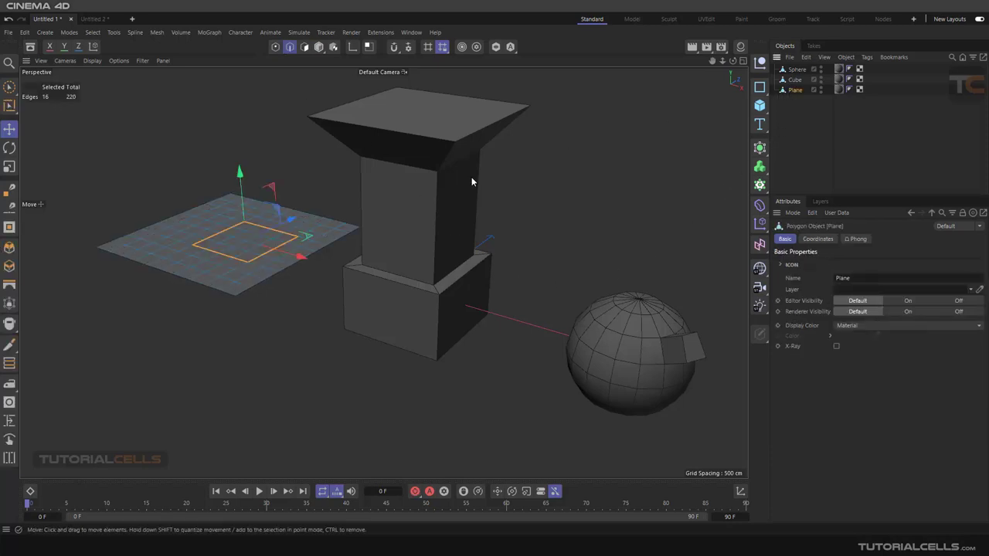
pyautogui.keyDown('alt'); pyautogui.moveTo(238, 254); pyautogui.dragTo(312, 269, button='middle'); pyautogui.keyUp('alt')
pyautogui.scroll(3, 320, 272)
pyautogui.keyDown('alt'); pyautogui.moveTo(330, 275); pyautogui.dragTo(329, 290); pyautogui.keyUp('alt')
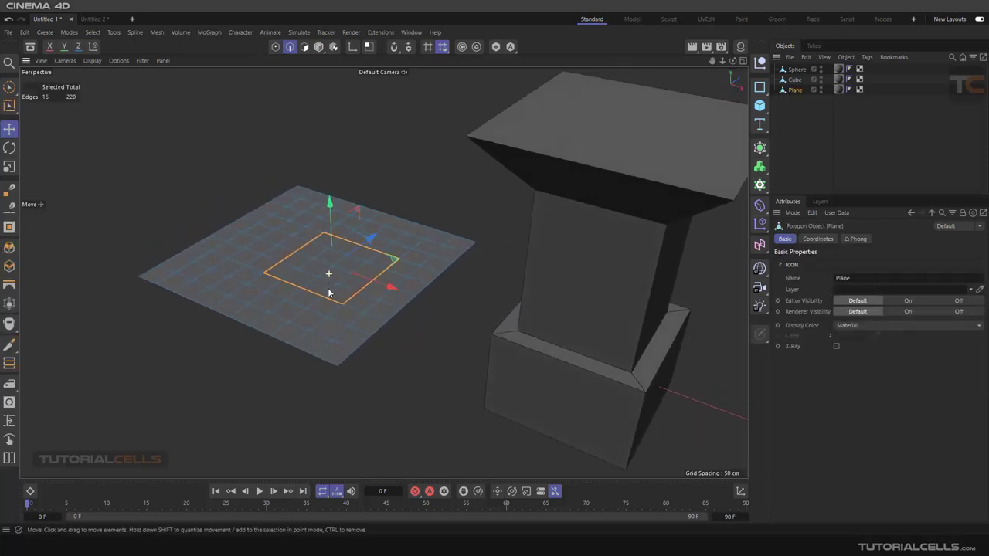
pyautogui.click(10, 248)
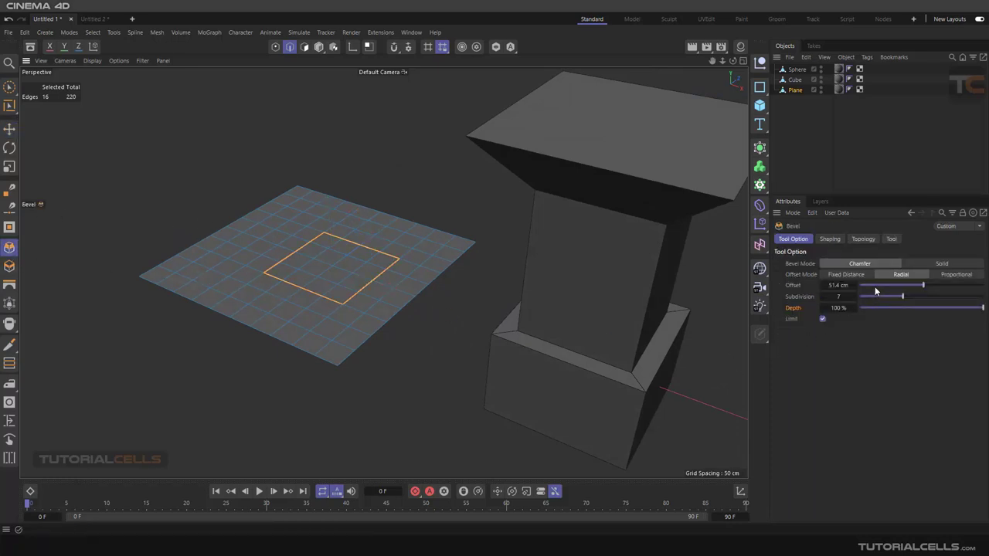
pyautogui.click(830, 239)
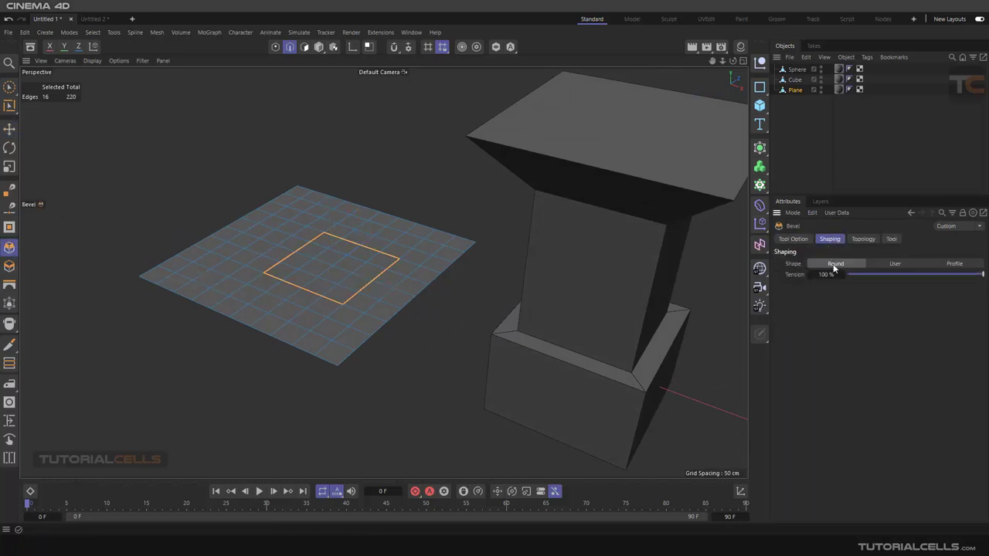
# Add a cube primitive to the scene and move it along the X axis to beyond the sphere.
pyautogui.keyDown('alt'); pyautogui.moveTo(672, 321); pyautogui.dragTo(469, 252, button='middle'); pyautogui.keyUp('alt')
pyautogui.scroll(-3, 536, 316)
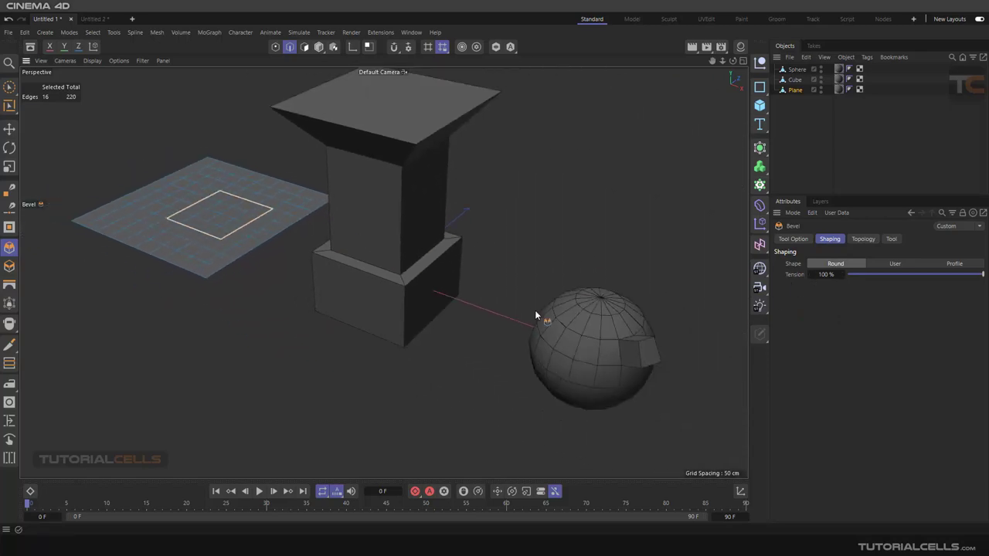
pyautogui.keyDown('alt'); pyautogui.moveTo(534, 310); pyautogui.dragTo(589, 324); pyautogui.keyUp('alt')
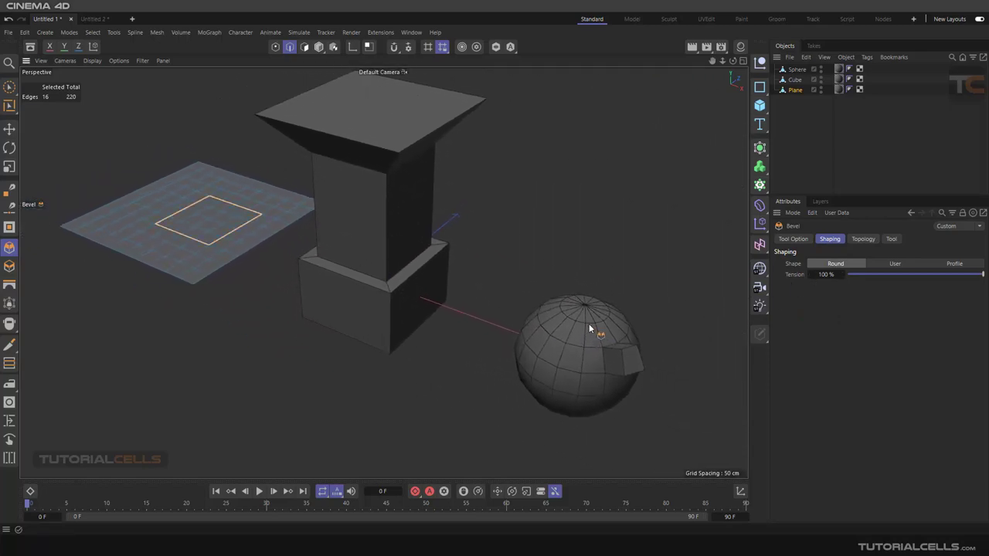
pyautogui.click(760, 105)
pyautogui.scroll(-3, 321, 245)
pyautogui.press('e')
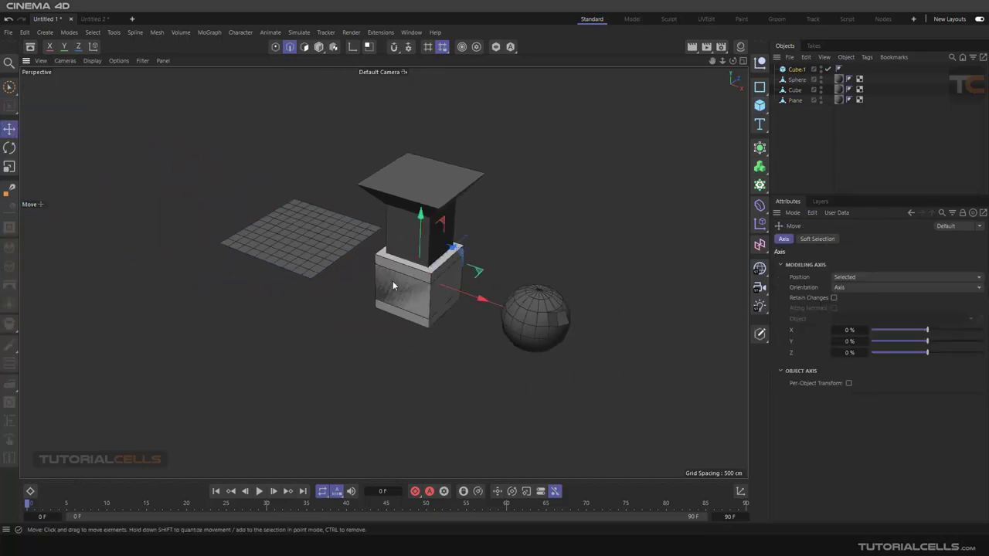
pyautogui.moveTo(454, 290); pyautogui.dragTo(673, 358)
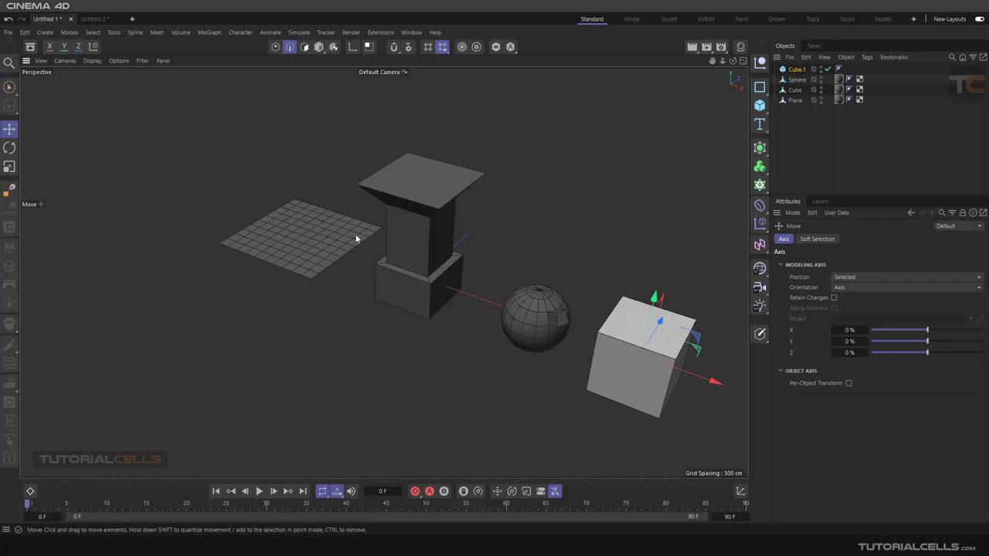
# In the Untitled 2 scene, undo the three-edge bevel and bevel only the cube's top edge on the +X side by about 44.2 cm.
pyautogui.click(96, 19)
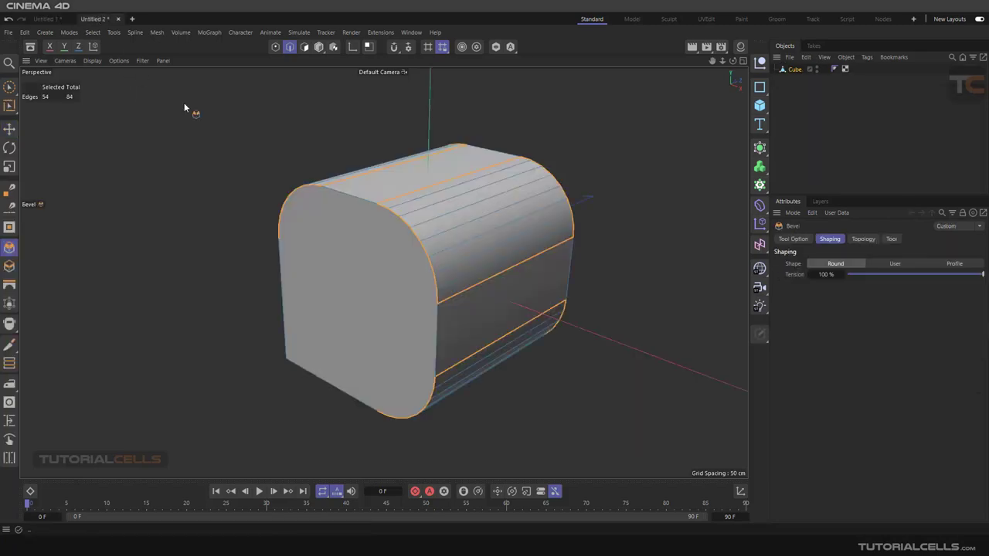
pyautogui.hotkey('ctrl', 'z')
pyautogui.scroll(-3, 454, 253)
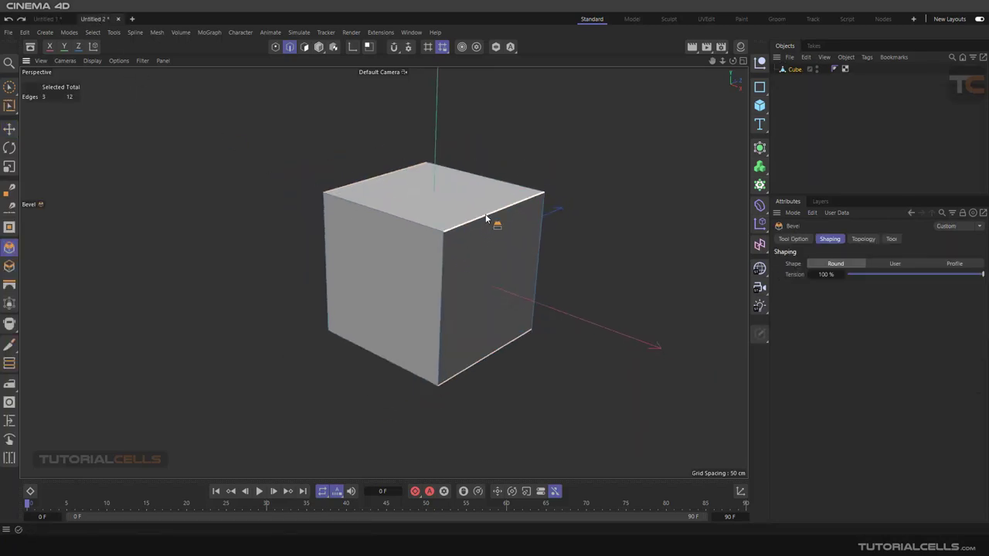
pyautogui.click(486, 216)
pyautogui.keyDown('alt'); pyautogui.moveTo(554, 349); pyautogui.dragTo(634, 350); pyautogui.keyUp('alt')
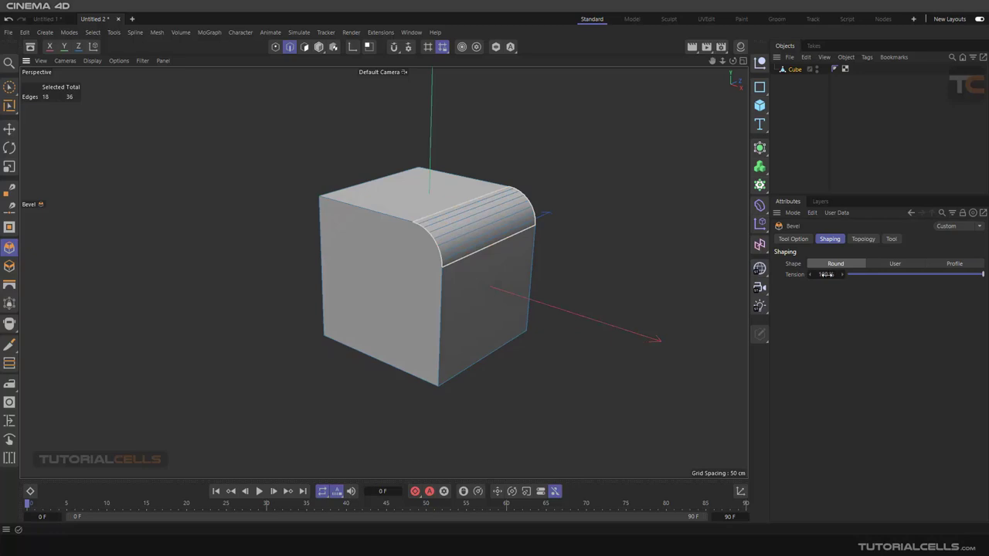
# Set the edge bevel's Subdivision to 70.
pyautogui.scroll(4, 453, 245)
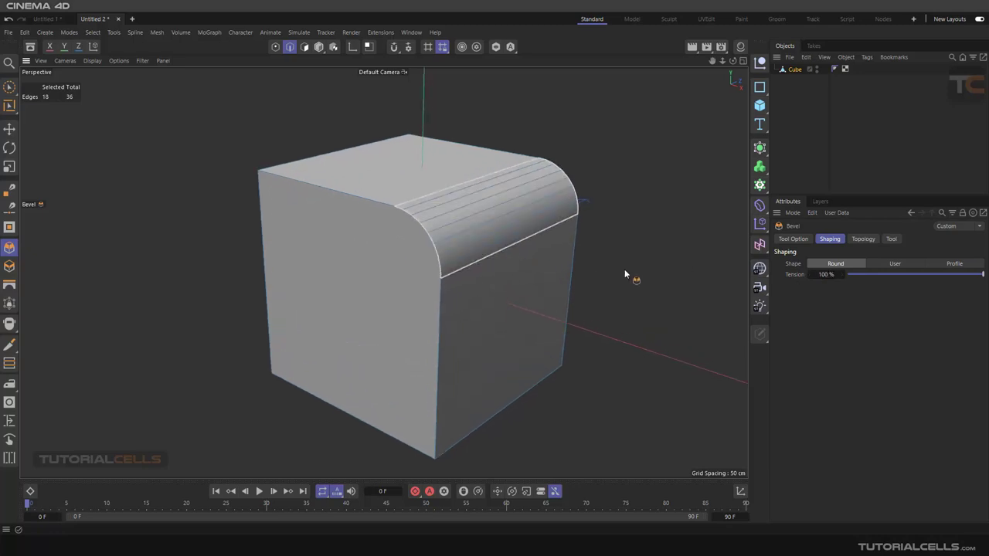
pyautogui.click(804, 240)
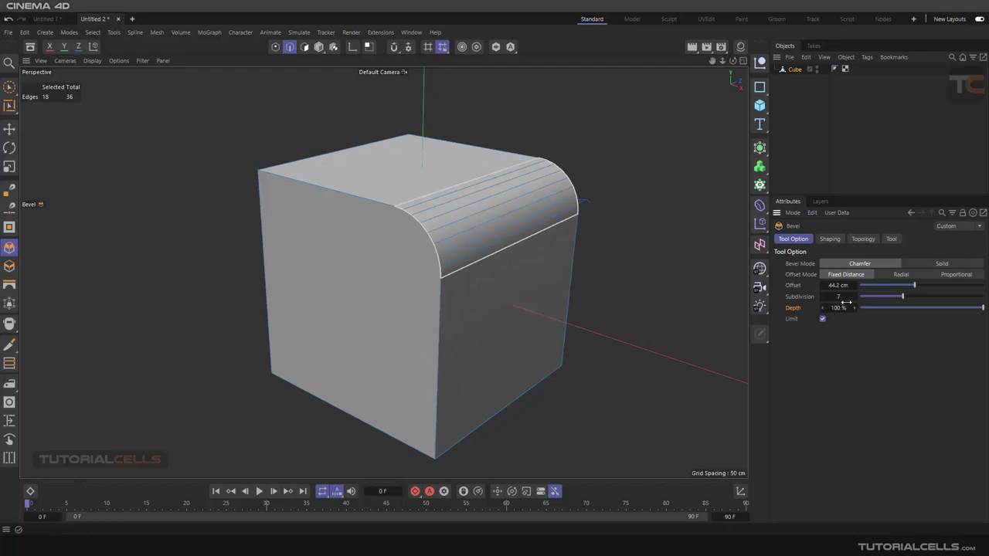
pyautogui.moveTo(847, 302)
pyautogui.mouseDown()
pyautogui.moveTo(881, 302)
pyautogui.moveTo(850, 297)
pyautogui.moveTo(862, 296)
pyautogui.mouseUp()
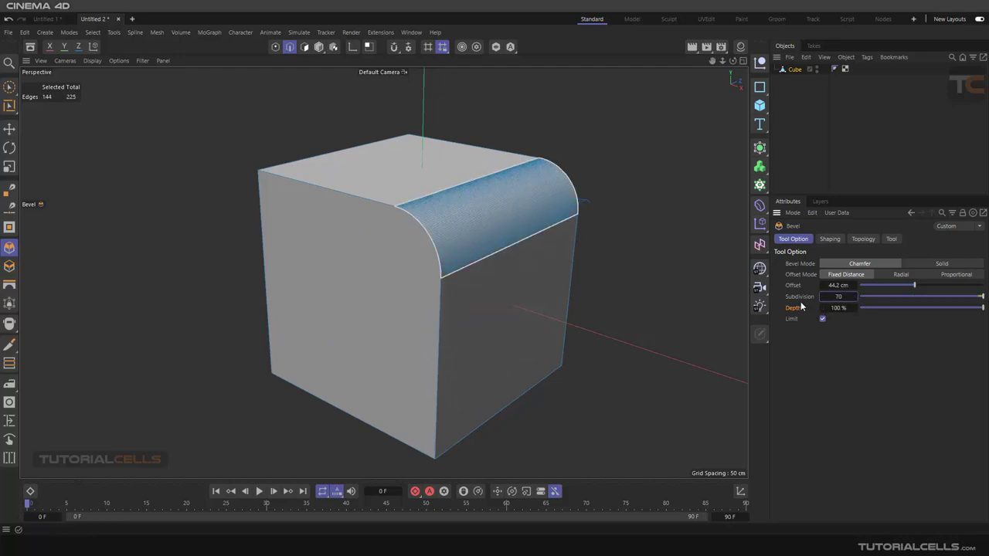
# Try a bevel Depth of -205 % and undo the bevel.
pyautogui.scroll(3, 539, 269)
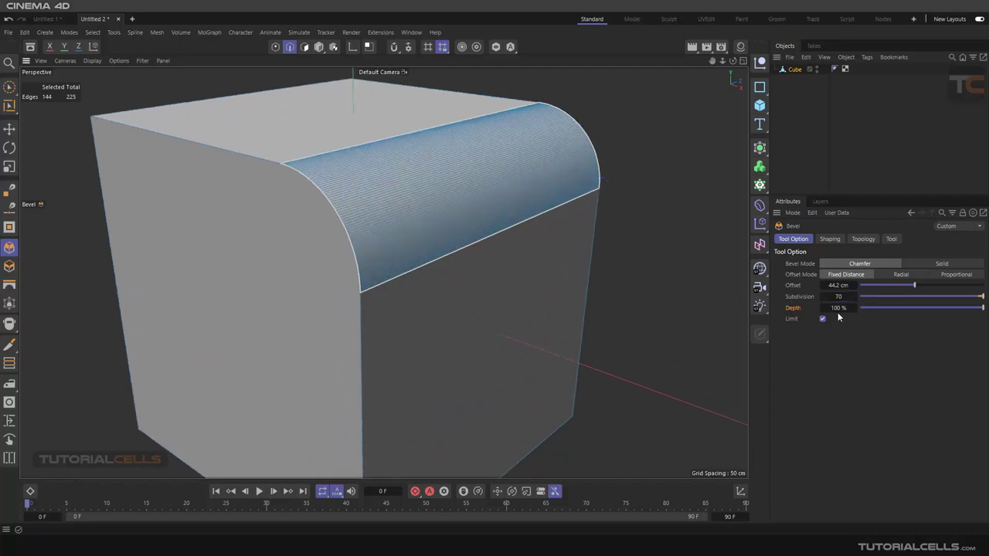
pyautogui.moveTo(838, 312); pyautogui.dragTo(723, 313)
pyautogui.hotkey('ctrl', 'z')
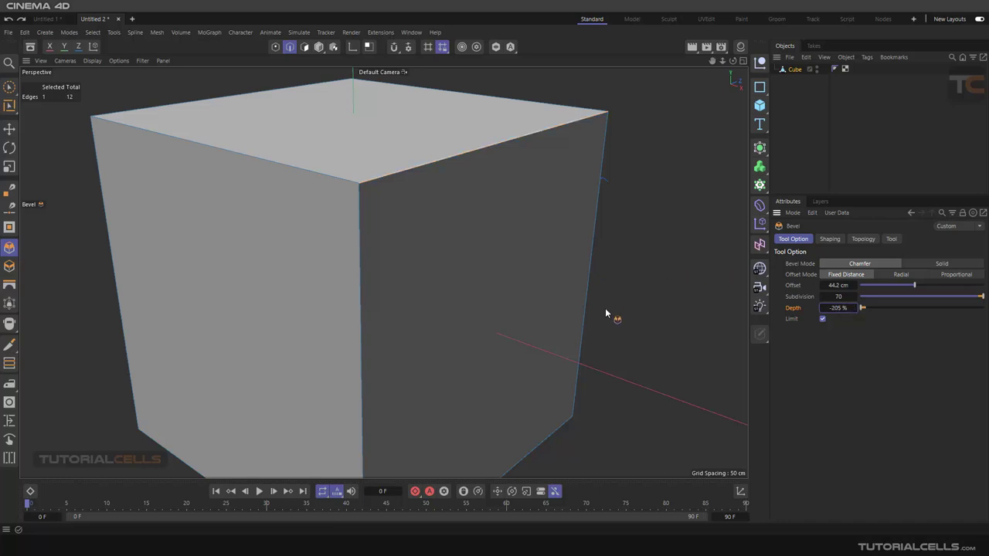
# Set Depth to about -71 %, bevel the edge again by about 47.8 cm, and raise Depth to 100 %.
pyautogui.moveTo(860, 308); pyautogui.dragTo(878, 309)
pyautogui.moveTo(640, 345); pyautogui.dragTo(656, 369)
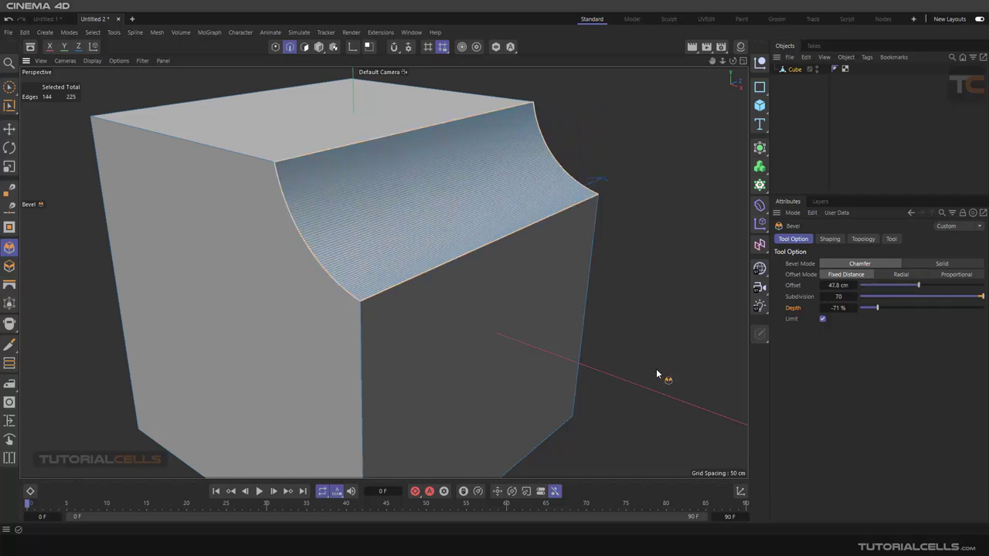
pyautogui.moveTo(882, 309); pyautogui.dragTo(983, 309)
# Test the Round shape's Tension at a strongly negative value and at 0 %, and restore it to 100 %.
pyautogui.click(829, 240)
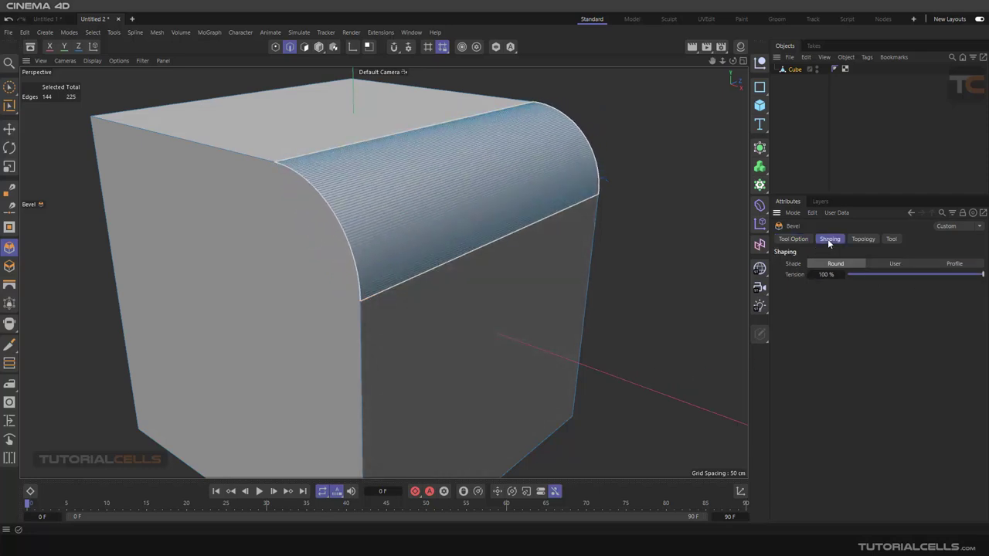
pyautogui.moveTo(834, 274); pyautogui.dragTo(763, 274)
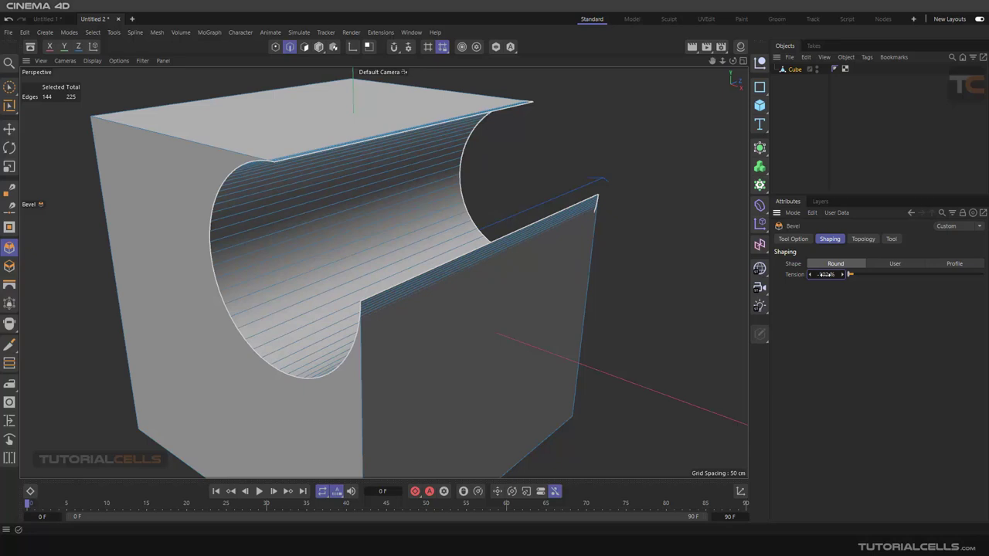
pyautogui.moveTo(842, 277); pyautogui.dragTo(842, 276)
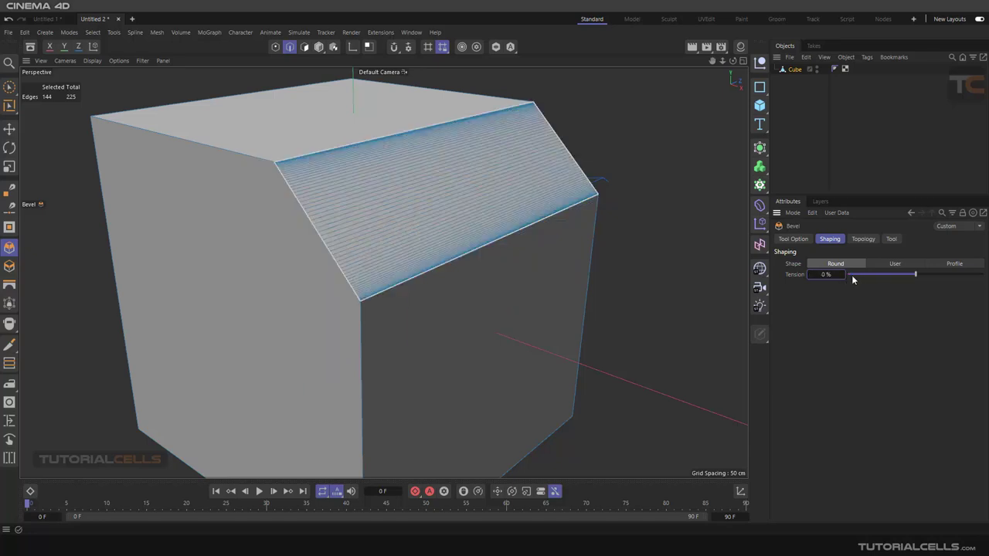
pyautogui.moveTo(913, 275); pyautogui.dragTo(983, 275)
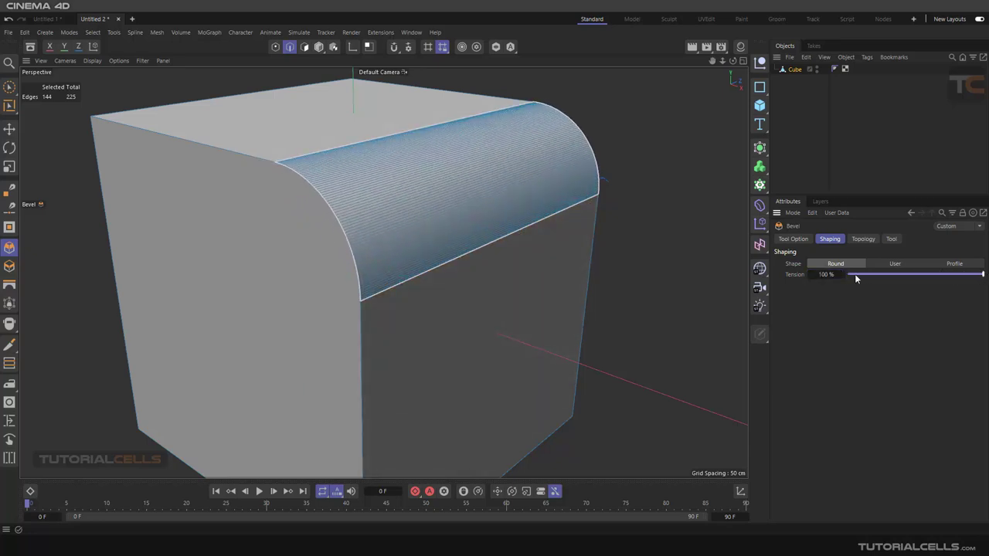
# Change the bevel shape to User and form a two-humped profile curve whose end point drops to zero.
pyautogui.keyDown('alt'); pyautogui.moveTo(638, 265); pyautogui.dragTo(542, 262); pyautogui.keyUp('alt')
pyautogui.click(895, 264)
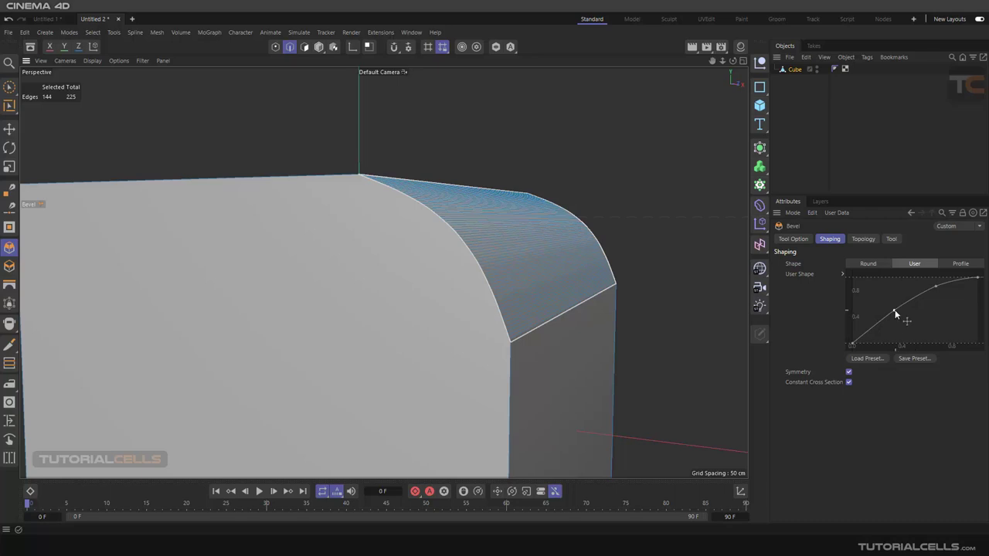
pyautogui.moveTo(896, 313); pyautogui.dragTo(932, 304)
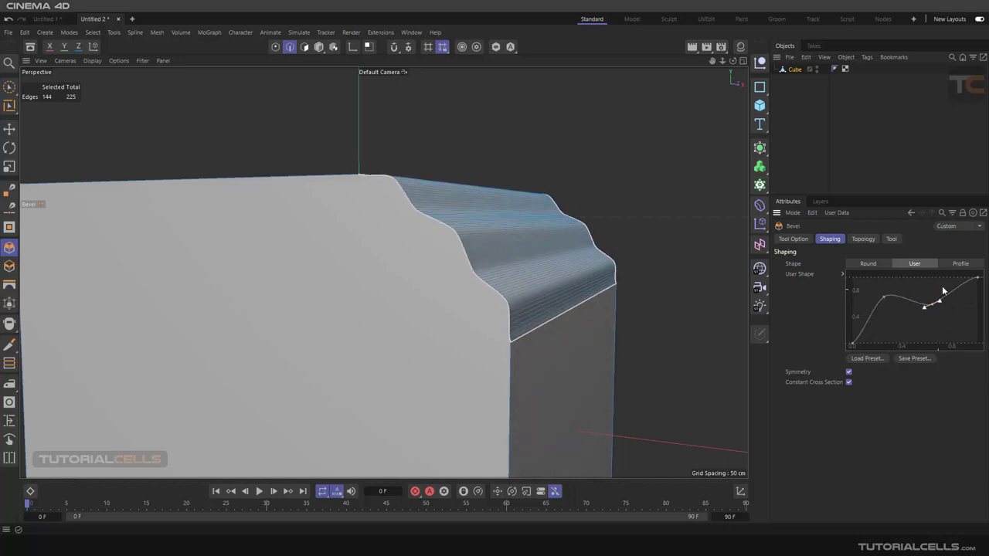
pyautogui.moveTo(975, 276); pyautogui.dragTo(982, 348)
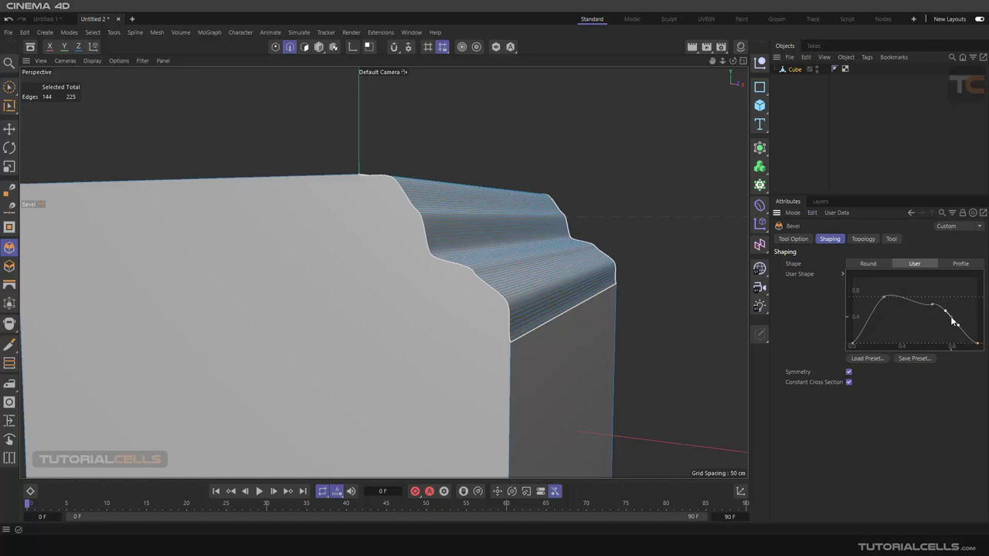
pyautogui.moveTo(951, 317); pyautogui.dragTo(951, 289)
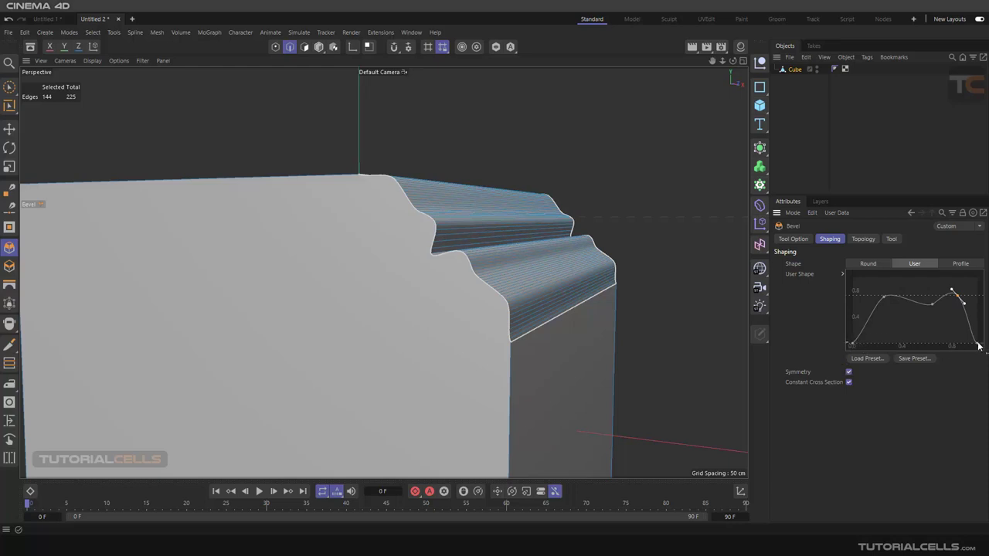
pyautogui.moveTo(979, 345); pyautogui.dragTo(981, 356)
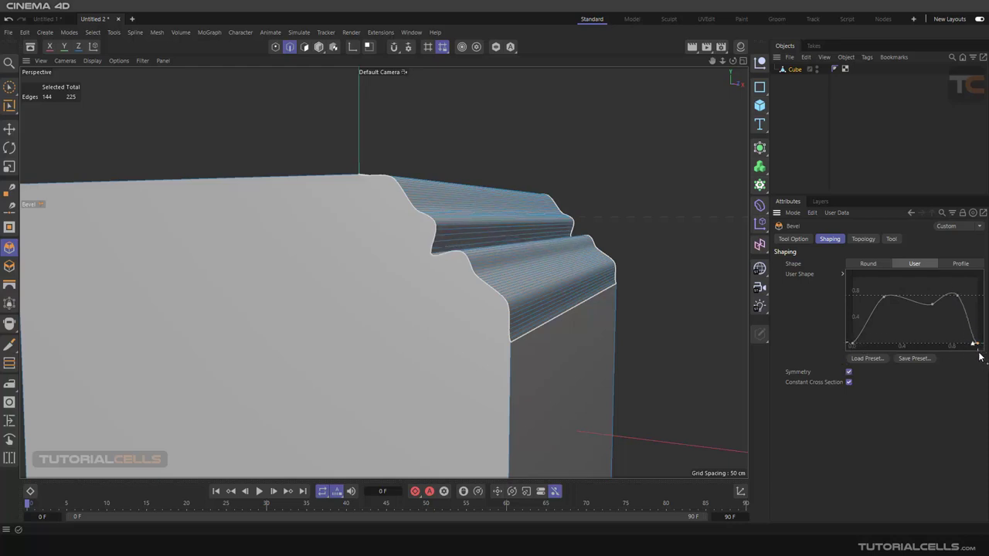
# Disable Symmetry for the User shape and add a deep trough and a reshaped rising slope to its curve.
pyautogui.click(848, 372)
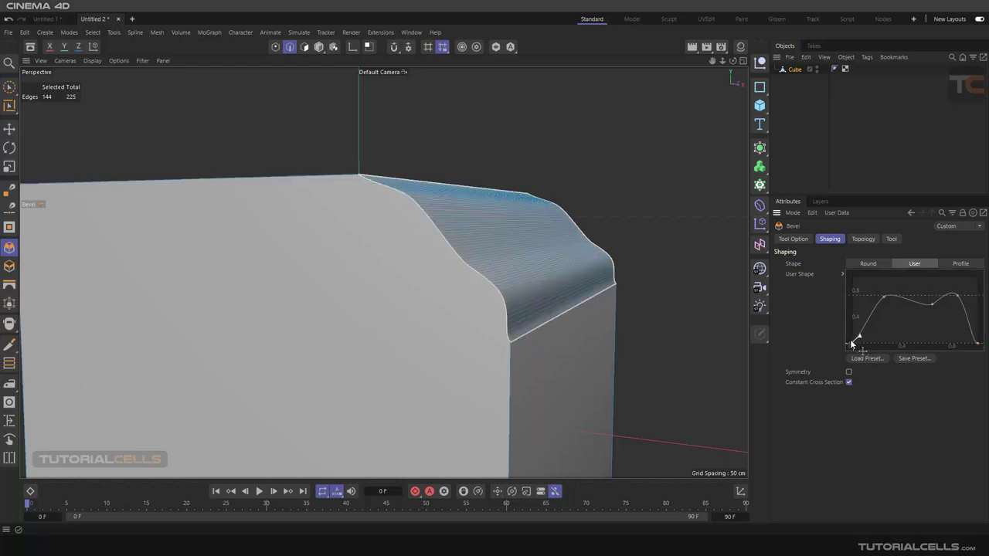
pyautogui.moveTo(850, 339); pyautogui.dragTo(857, 338)
pyautogui.moveTo(977, 345)
pyautogui.mouseDown()
pyautogui.moveTo(973, 335)
pyautogui.moveTo(987, 348)
pyautogui.mouseUp()
pyautogui.moveTo(932, 305); pyautogui.dragTo(901, 330)
pyautogui.moveTo(885, 298); pyautogui.dragTo(875, 316)
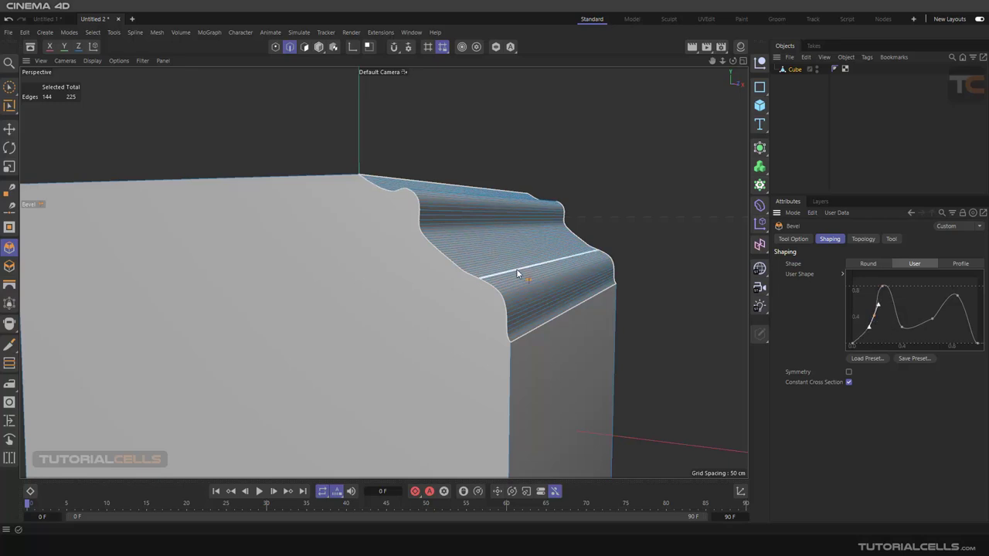
# Enable Symmetry for the User shape again and shift the curve's trough point slightly towards the second hump.
pyautogui.scroll(-2, 519, 273)
pyautogui.keyDown('alt'); pyautogui.moveTo(486, 293); pyautogui.dragTo(499, 288); pyautogui.keyUp('alt')
pyautogui.scroll(-2, 499, 292)
pyautogui.click(848, 373)
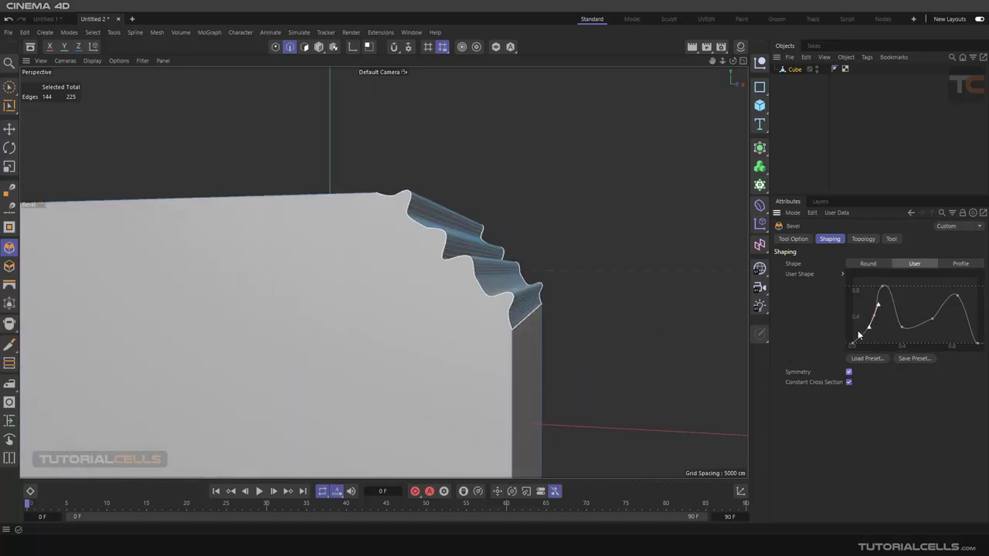
pyautogui.moveTo(898, 328); pyautogui.dragTo(912, 334)
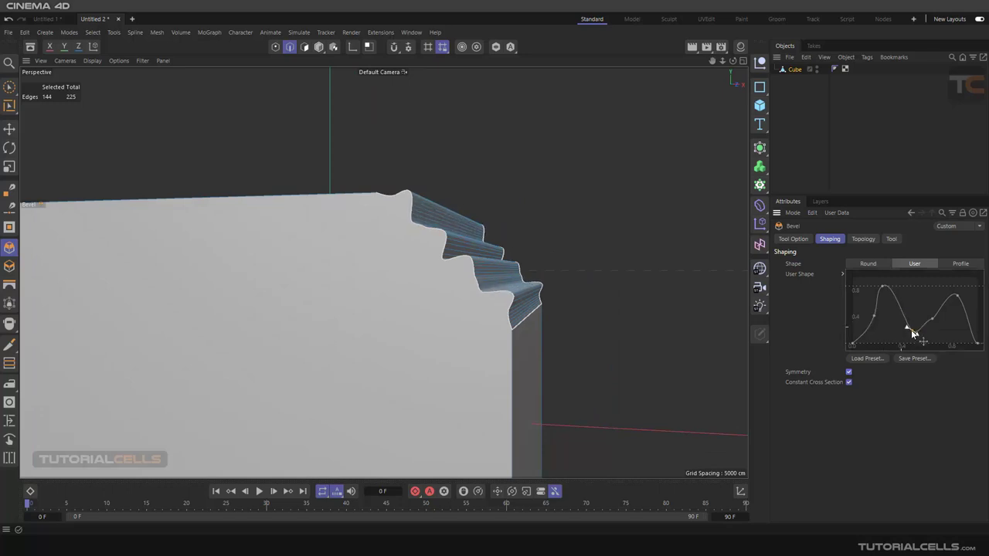
pyautogui.keyDown('alt'); pyautogui.moveTo(552, 245); pyautogui.dragTo(532, 268); pyautogui.keyUp('alt')
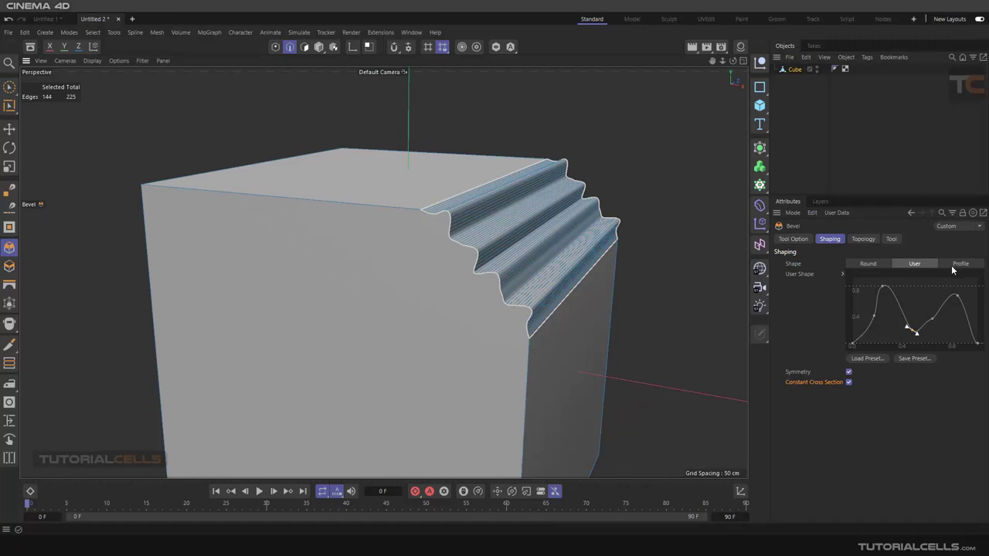
# Preview the Round shape on the bevelled edge and change the bevel shape to Profile.
pyautogui.click(872, 264)
pyautogui.scroll(-2, 580, 268)
pyautogui.keyDown('alt'); pyautogui.moveTo(580, 267); pyautogui.dragTo(618, 261); pyautogui.keyUp('alt')
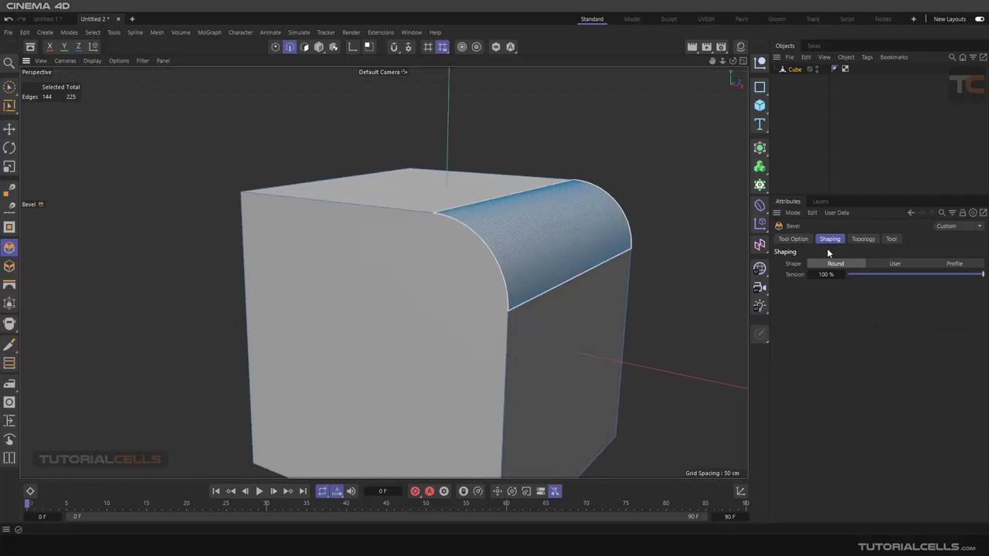
pyautogui.click(933, 264)
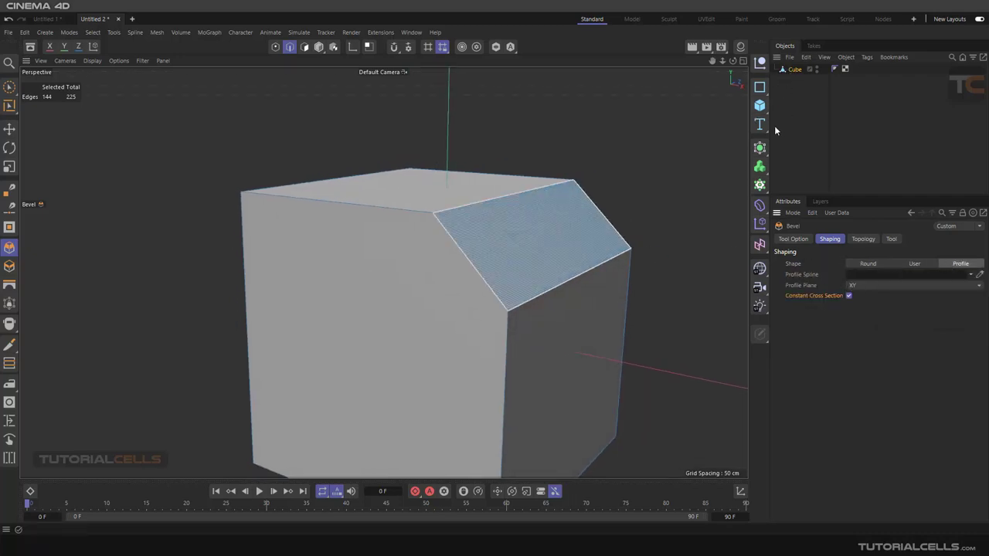
# Undo the bevel on the cube's upper edge.
pyautogui.hotkey('ctrl', 'z')
pyautogui.moveTo(652, 185)
pyautogui.keyDown('alt'); pyautogui.mouseDown()
pyautogui.moveTo(622, 193)
pyautogui.moveTo(652, 175)
pyautogui.mouseUp(); pyautogui.keyUp('alt')
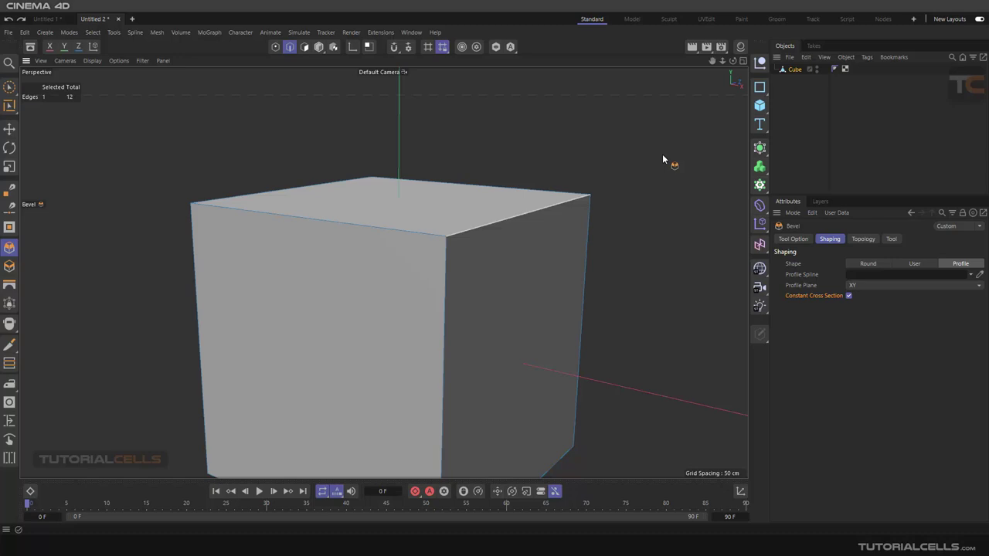
pyautogui.click(740, 48)
pyautogui.click(741, 47)
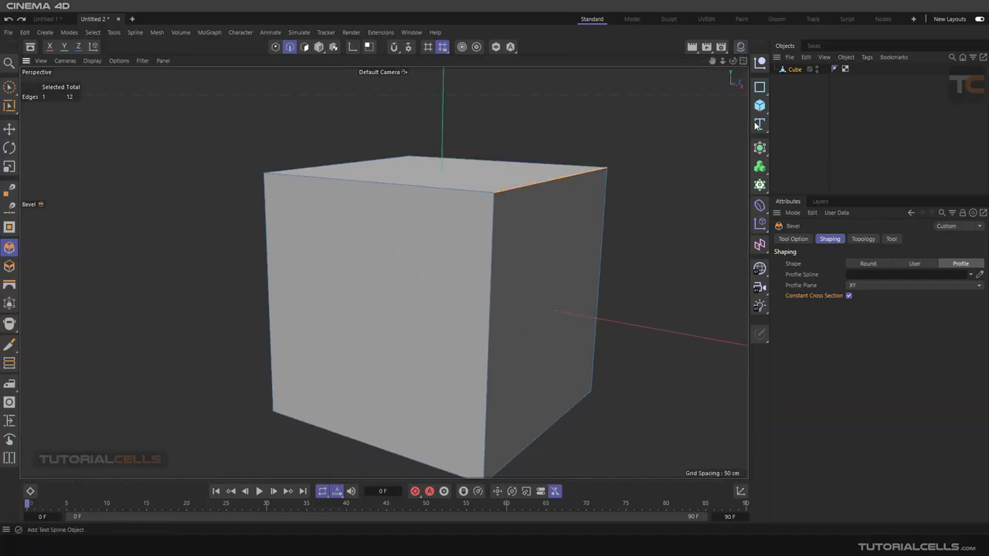
# Add a Flower spline, activate the Move tool and show all four views.
pyautogui.click(760, 87)
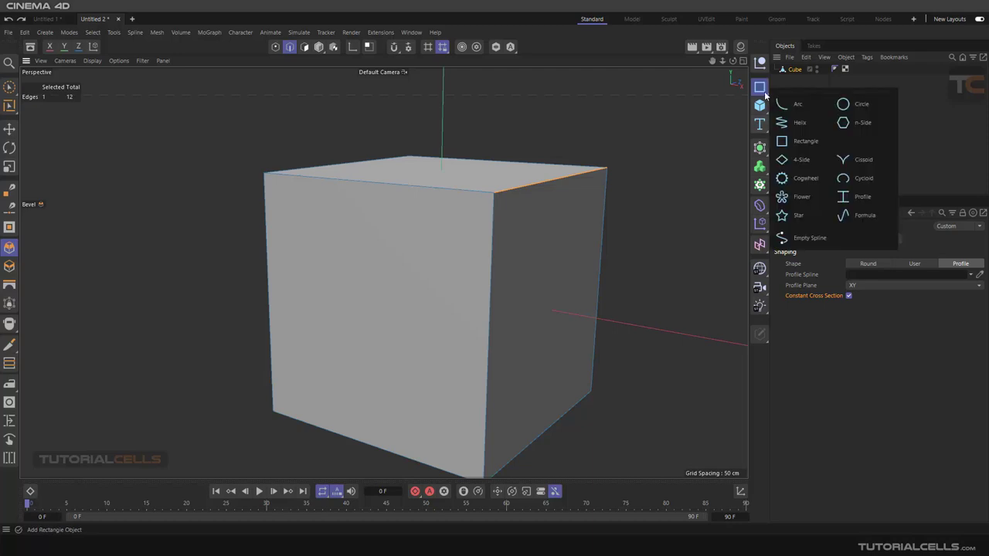
pyautogui.click(801, 196)
pyautogui.scroll(-5, 463, 227)
pyautogui.scroll(1, 463, 263)
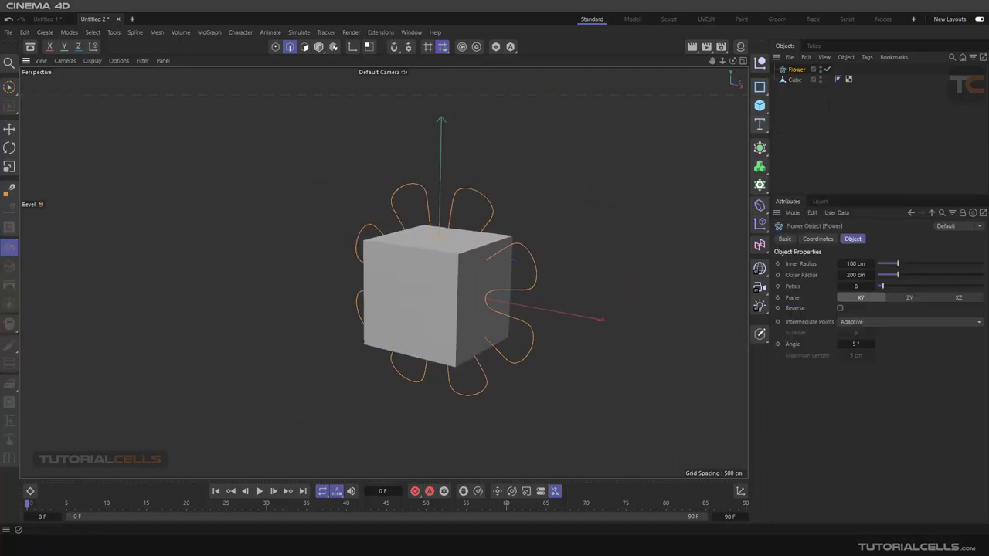
pyautogui.press('e')
pyautogui.press('F5')
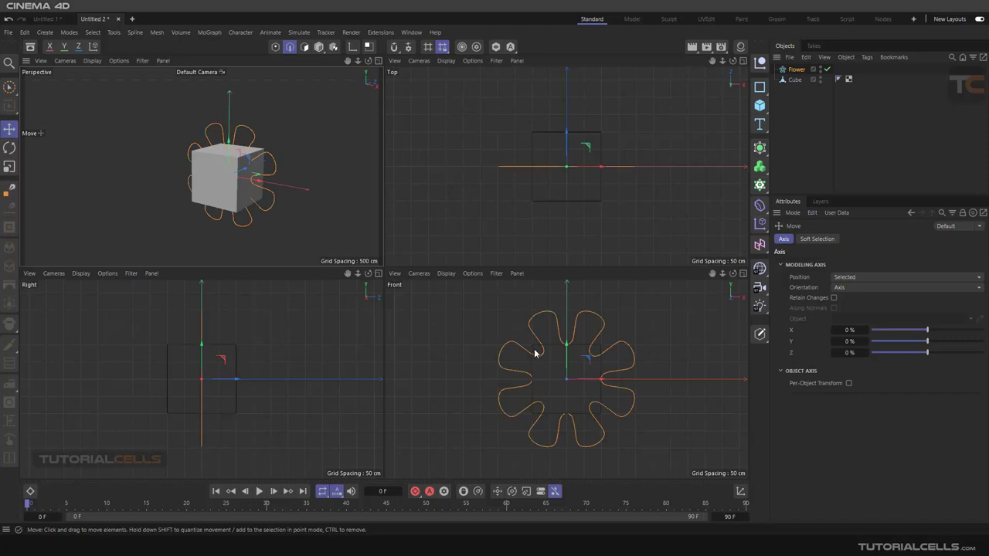
# In the Front view, shift the flower up and to the right and scale it down well below the cube's size.
pyautogui.middleClick(534, 353)
pyautogui.scroll(1, 455, 273)
pyautogui.moveTo(413, 235); pyautogui.dragTo(472, 210)
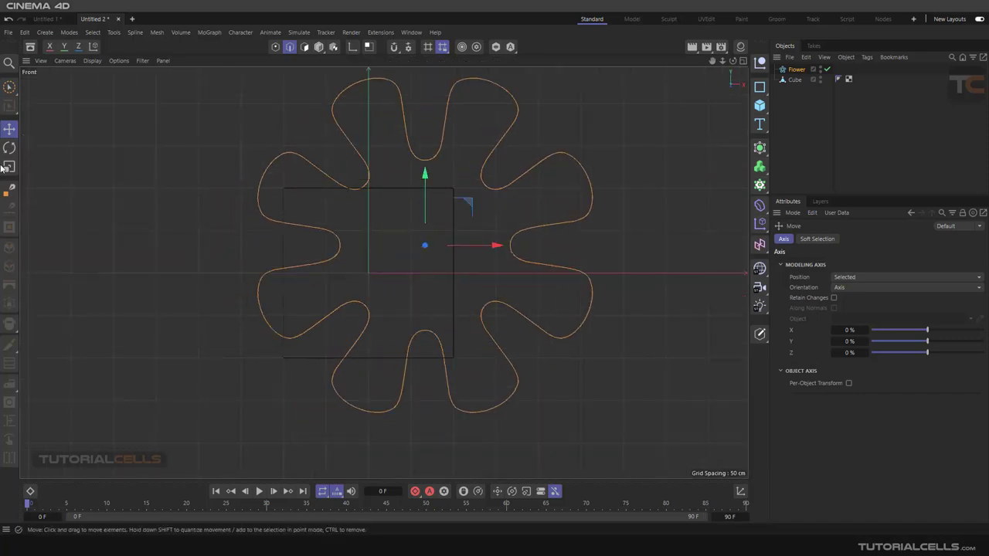
pyautogui.press('t')
pyautogui.moveTo(641, 128); pyautogui.dragTo(363, 337)
pyautogui.press('e')
pyautogui.click(9, 129)
pyautogui.scroll(5, 503, 239)
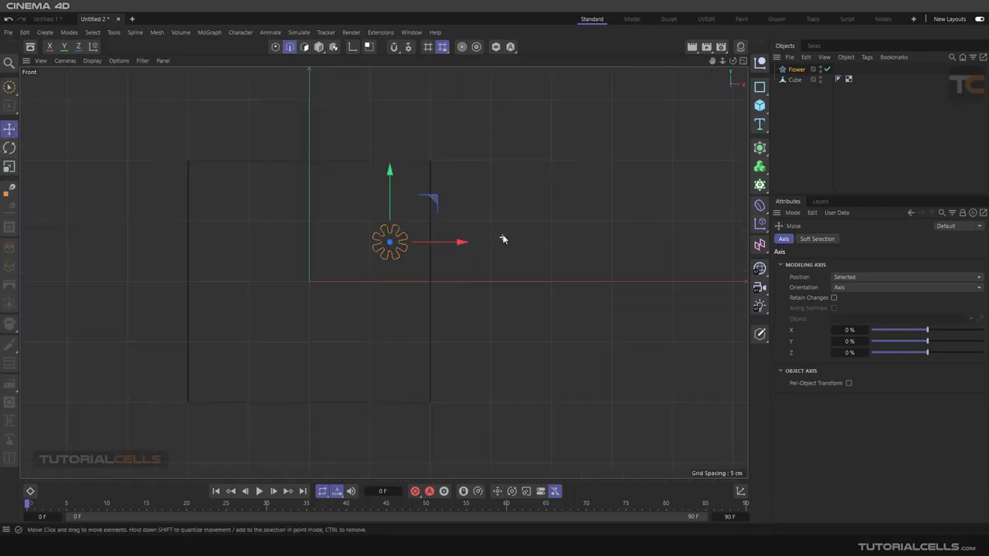
# Move the small flower just above the cube's top edge, near its upper right corner.
pyautogui.middleClick(322, 226)
pyautogui.middleClick(479, 295)
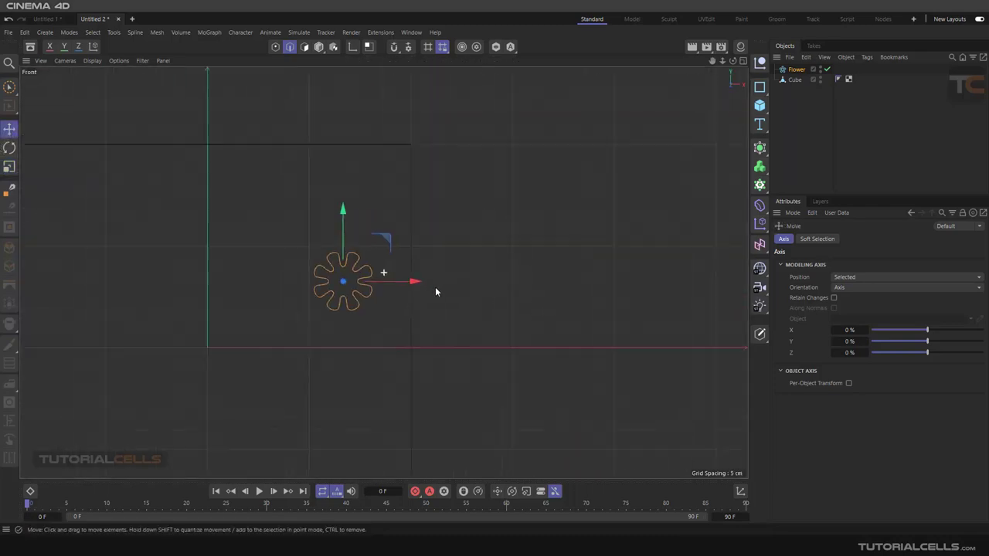
pyautogui.moveTo(420, 288); pyautogui.dragTo(490, 154)
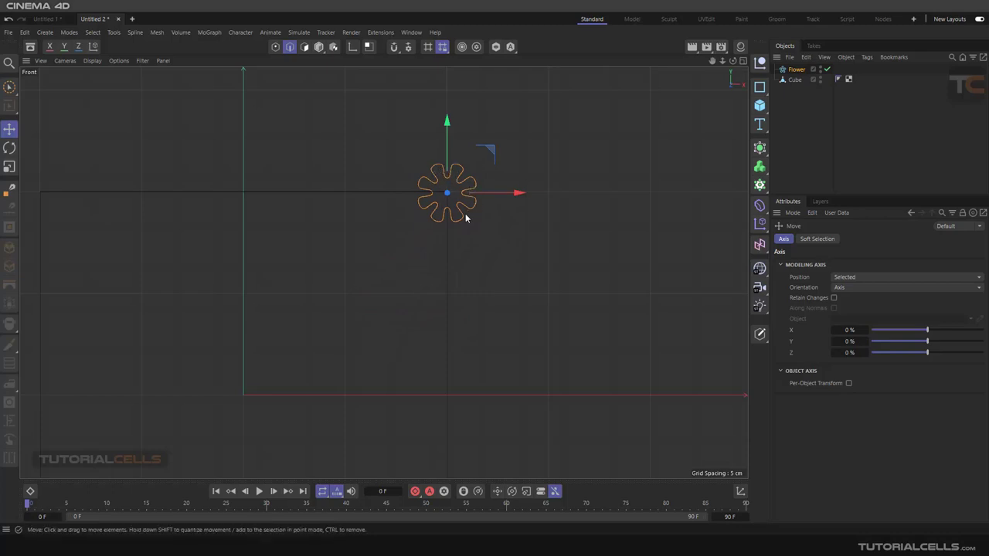
pyautogui.scroll(-5, 447, 218)
pyautogui.moveTo(444, 210); pyautogui.dragTo(424, 194)
pyautogui.scroll(3, 425, 193)
pyautogui.scroll(3, 423, 193)
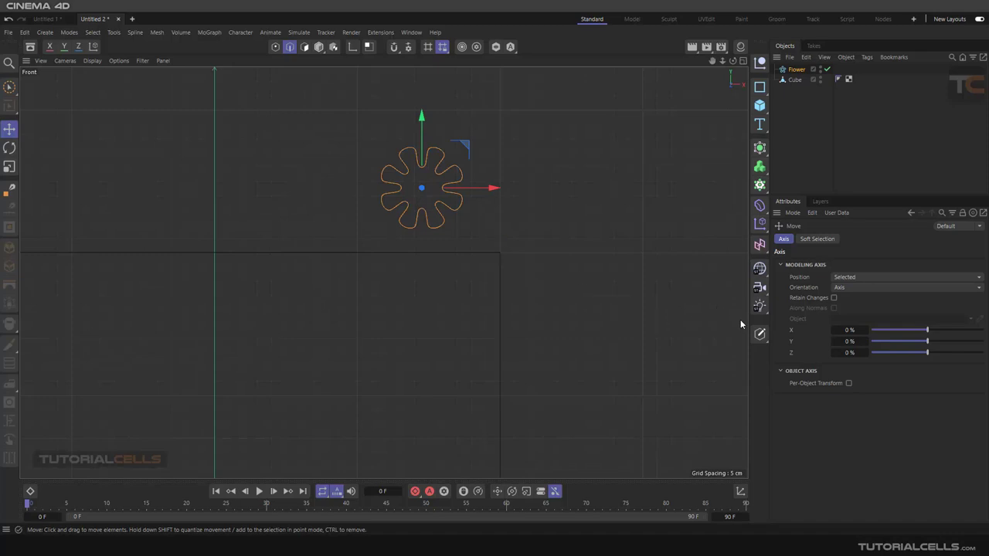
# Convert the Flower into an editable spline and switch to Points mode.
pyautogui.scroll(1, 741, 324)
pyautogui.press('c')
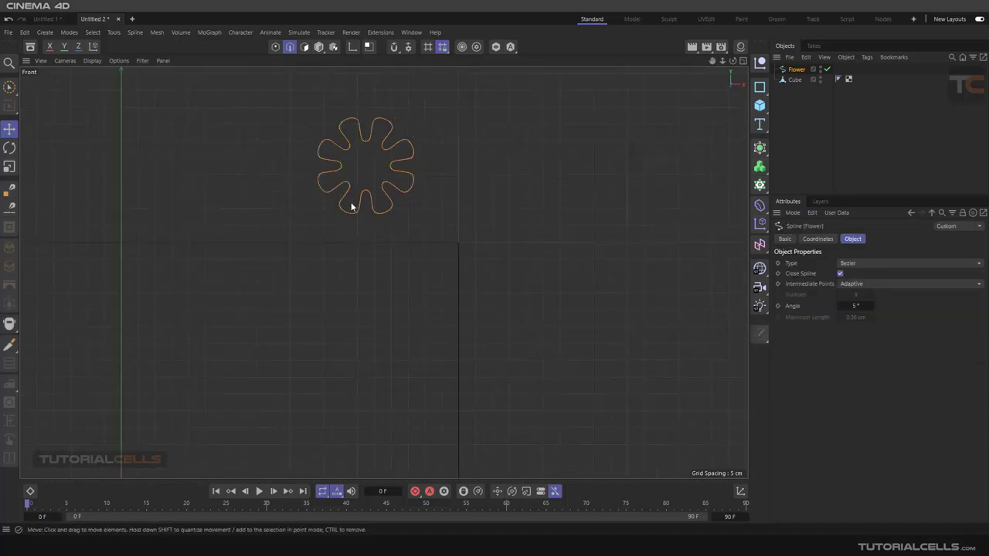
pyautogui.click(275, 46)
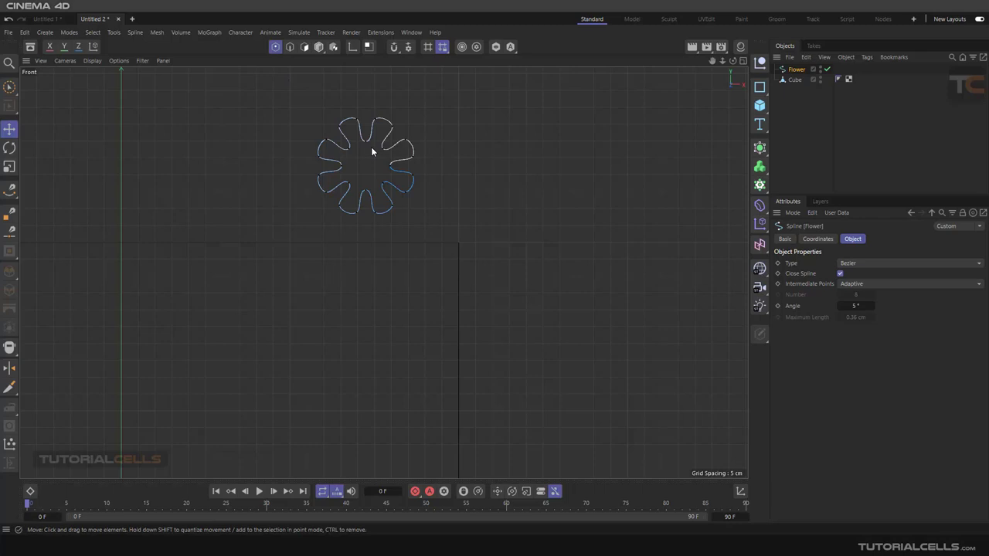
pyautogui.moveTo(371, 155); pyautogui.dragTo(408, 183, button='middle')
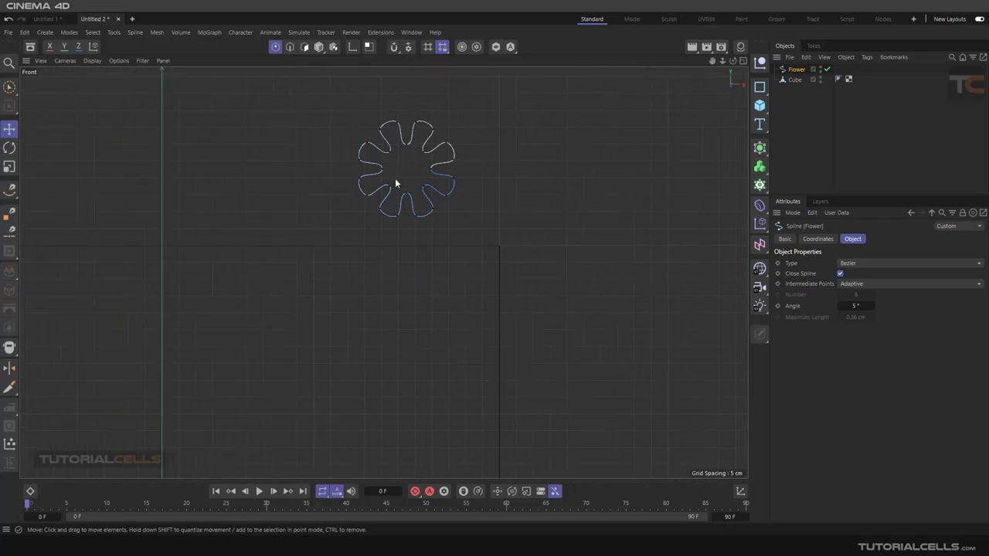
pyautogui.scroll(2, 395, 183)
pyautogui.moveTo(407, 178); pyautogui.dragTo(430, 187, button='middle')
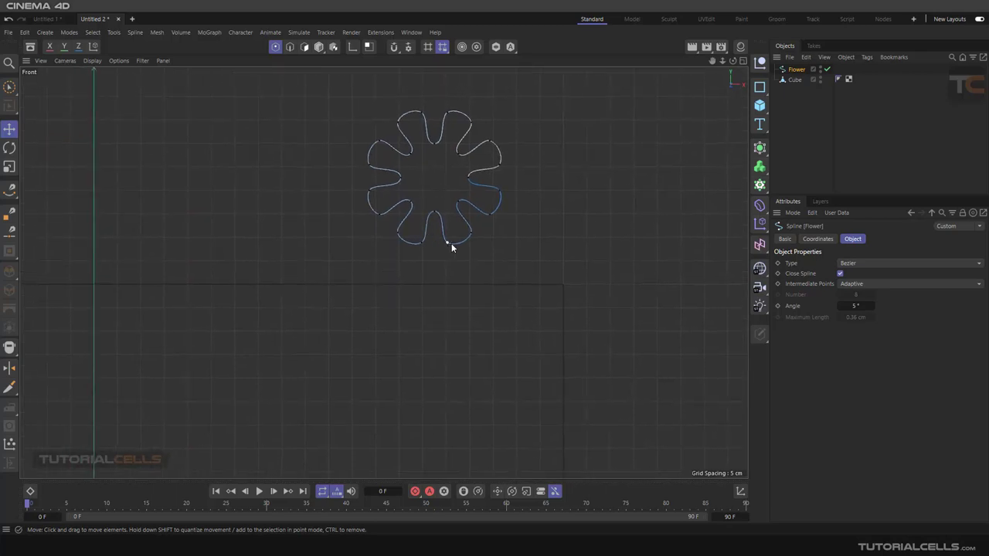
# Delete four segments around the flower's lower half with the Spline Pen to separate it from the upper petals.
pyautogui.click(9, 189)
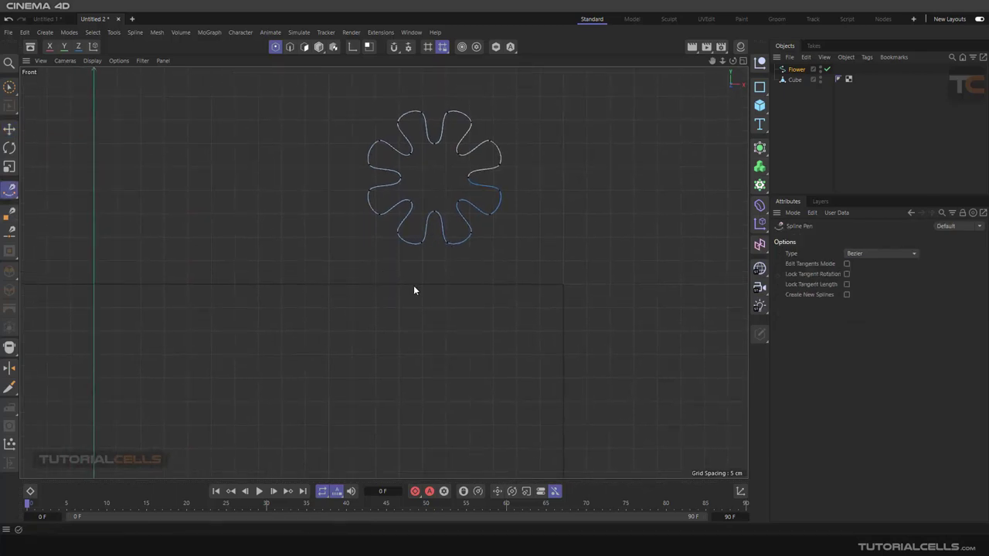
pyautogui.rightClick(465, 245)
pyautogui.click(462, 224)
pyautogui.rightClick(480, 219)
pyautogui.click(476, 199)
pyautogui.rightClick(389, 190)
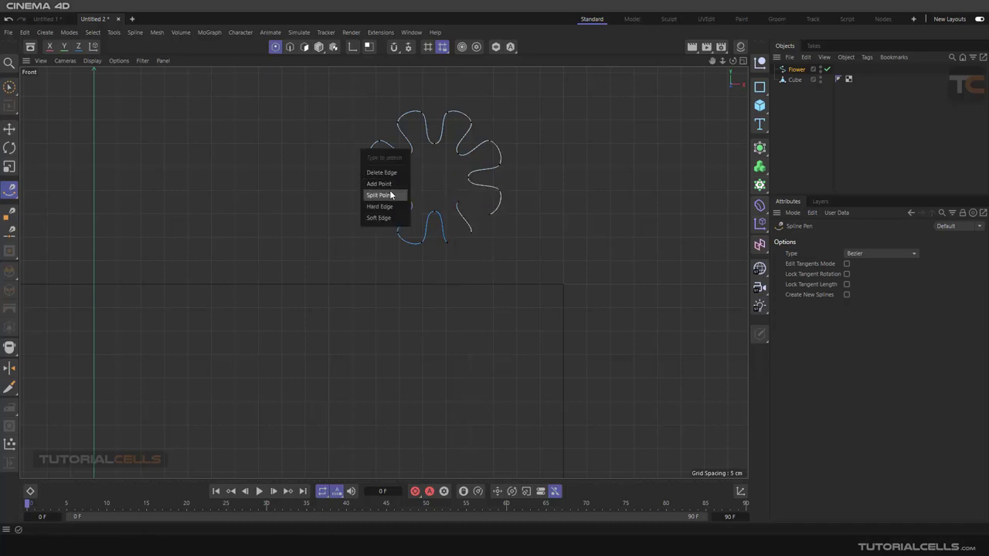
pyautogui.click(380, 172)
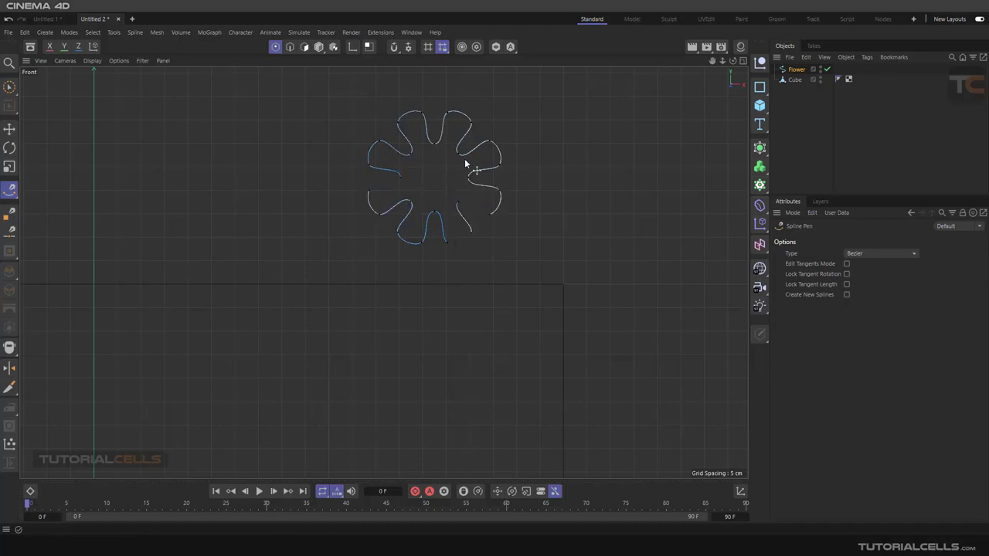
pyautogui.rightClick(487, 186)
pyautogui.click(487, 192)
# Select the flower's lower points with Rectangle Selection and delete them, keeping only the upper petals.
pyautogui.click(11, 88)
pyautogui.click(40, 120)
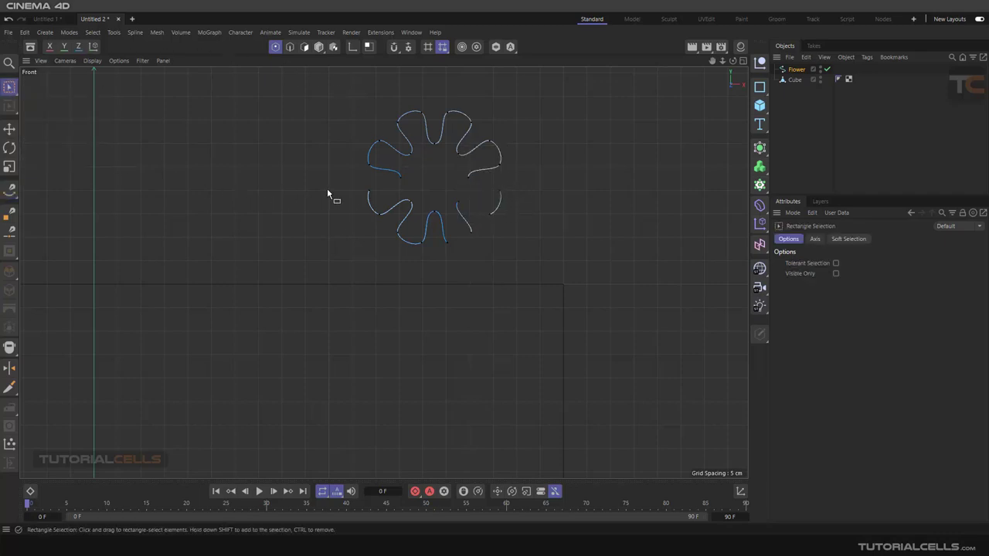
pyautogui.moveTo(367, 195); pyautogui.dragTo(523, 248)
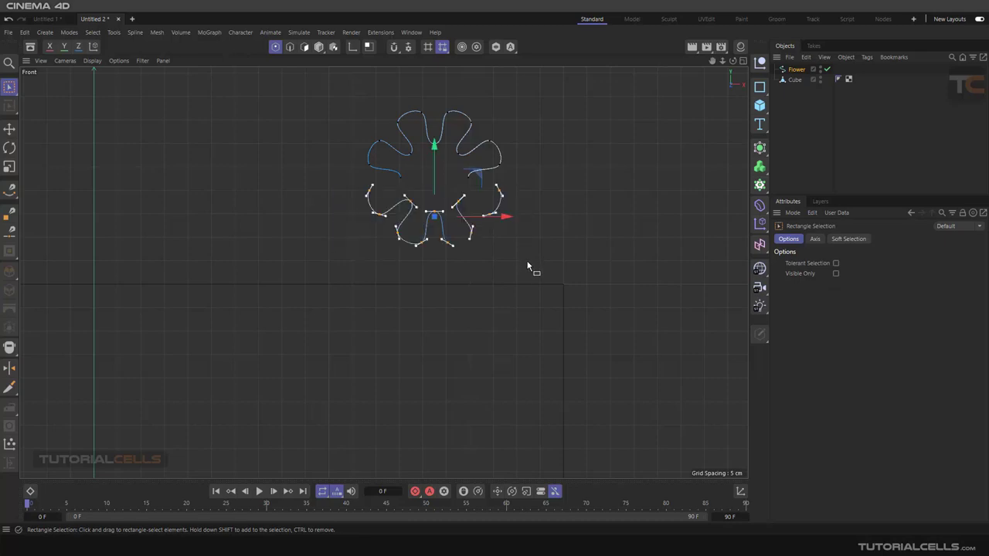
pyautogui.press('Delete')
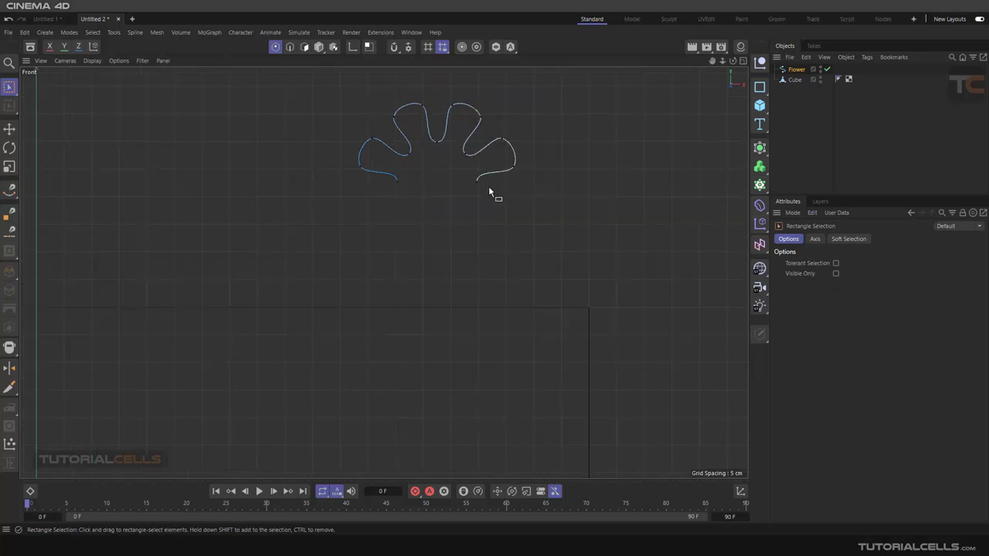
# Add a second cube primitive and switch to Model mode.
pyautogui.scroll(-1, 432, 185)
pyautogui.click(9, 129)
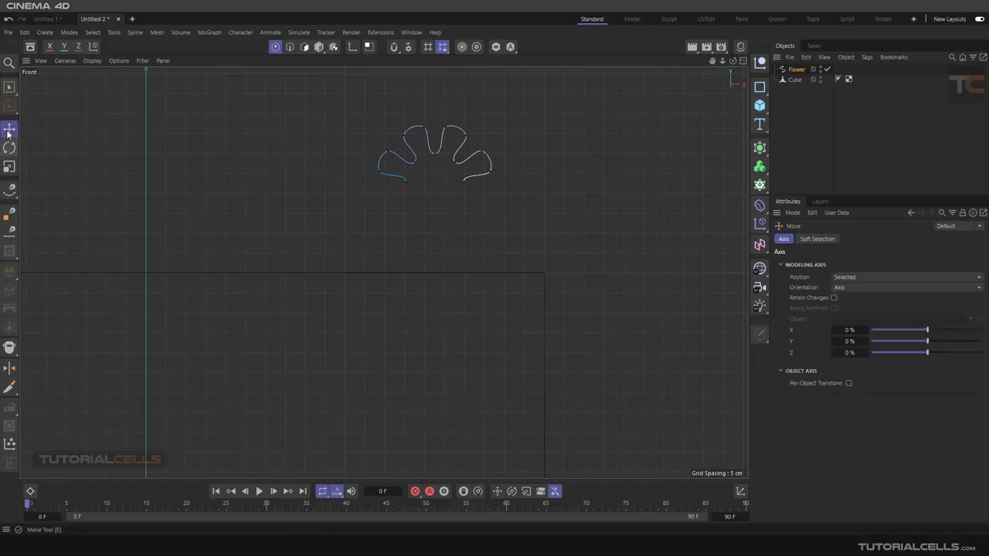
pyautogui.click(760, 105)
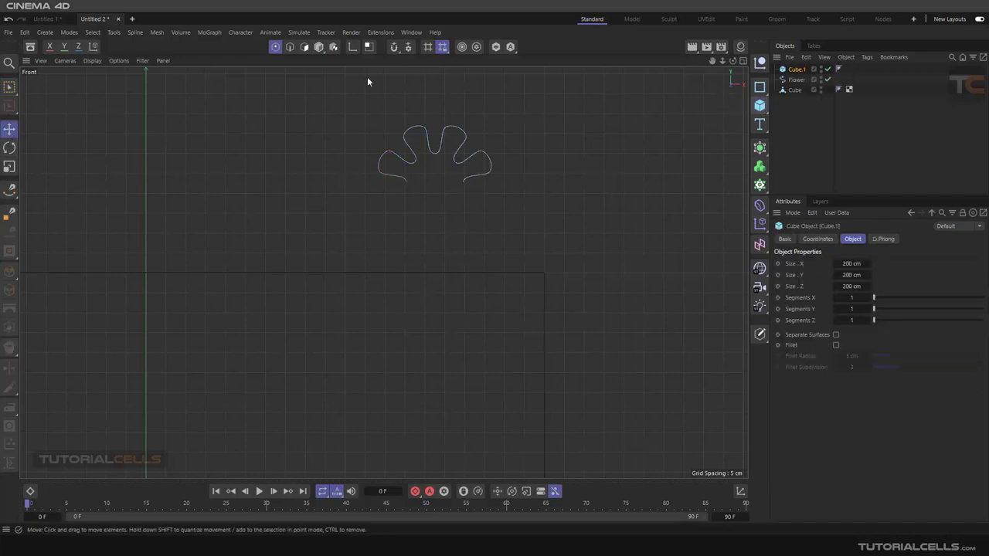
pyautogui.click(318, 47)
pyautogui.scroll(-2, 422, 159)
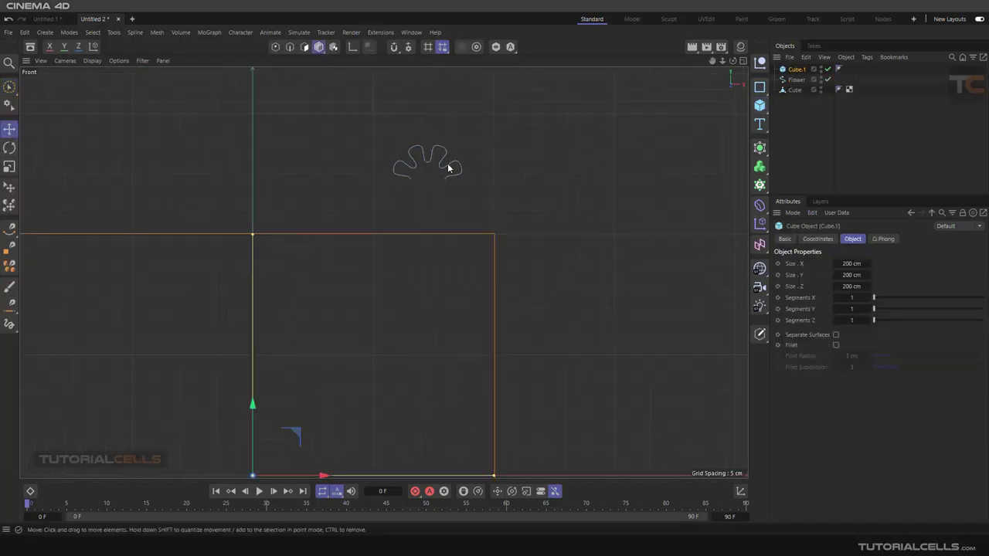
# Select the trimmed Flower spline and show it with the cube in the Perspective view.
pyautogui.click(779, 79)
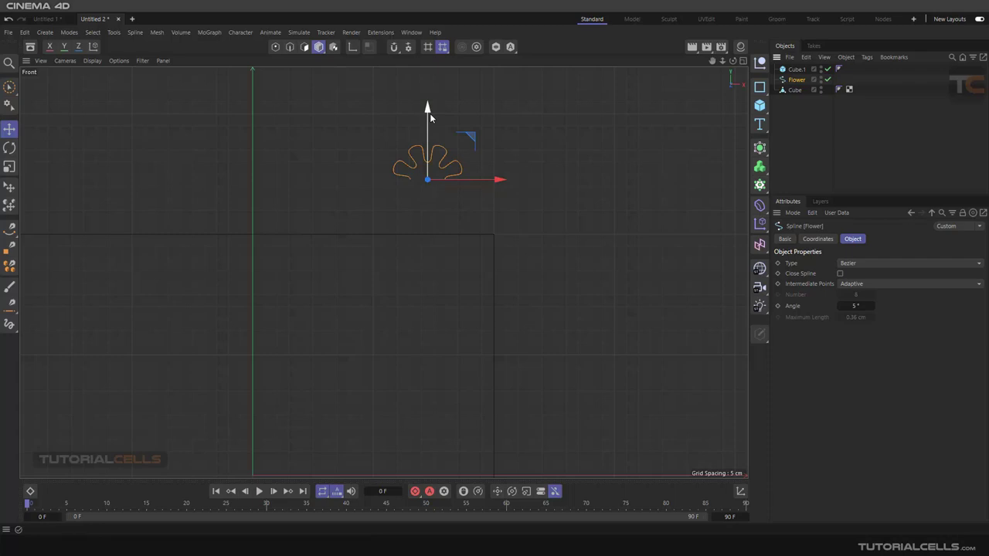
pyautogui.scroll(-3, 430, 168)
pyautogui.middleClick(429, 170)
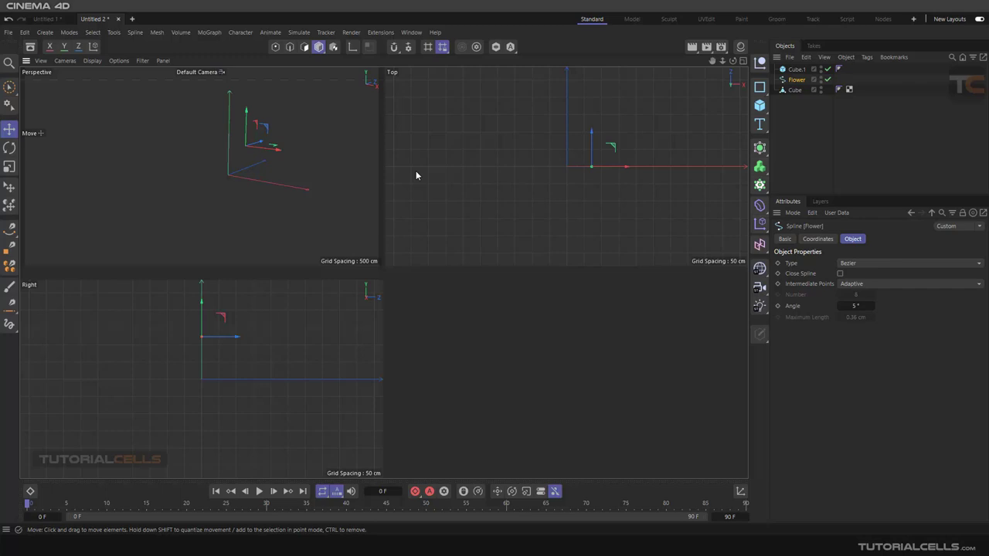
pyautogui.middleClick(347, 160)
pyautogui.scroll(4, 464, 224)
pyautogui.scroll(-3, 506, 225)
pyautogui.moveTo(495, 225)
pyautogui.keyDown('alt'); pyautogui.mouseDown()
pyautogui.moveTo(466, 230)
pyautogui.moveTo(501, 234)
pyautogui.moveTo(495, 243)
pyautogui.mouseUp(); pyautogui.keyUp('alt')
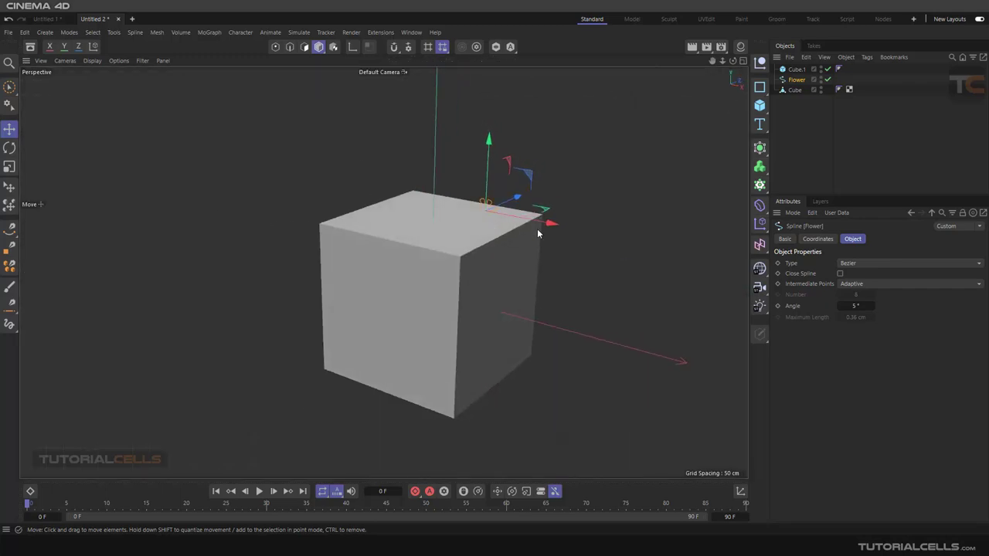
# Select the original polygon cube and switch to Edges mode with its upper edge selected.
pyautogui.click(795, 90)
pyautogui.scroll(2, 517, 232)
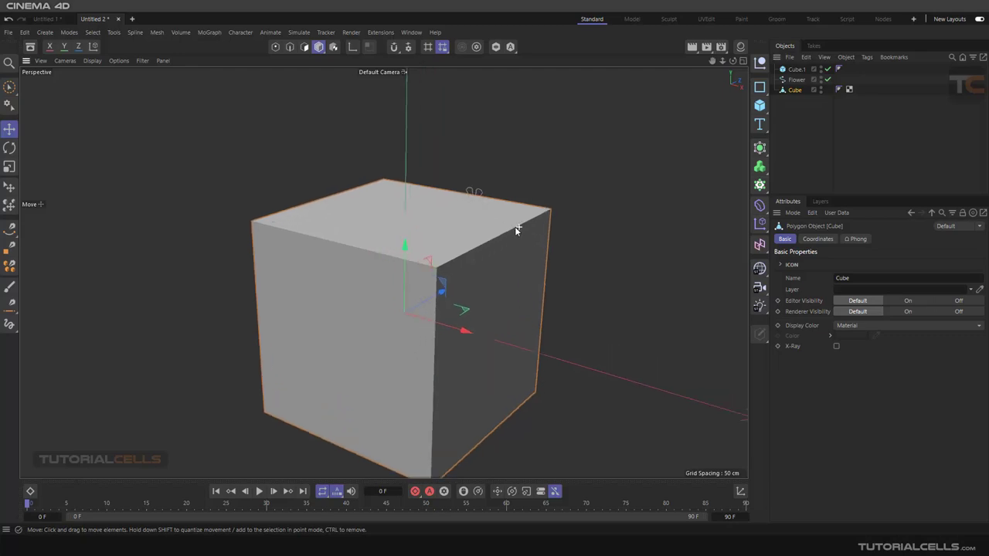
pyautogui.click(290, 47)
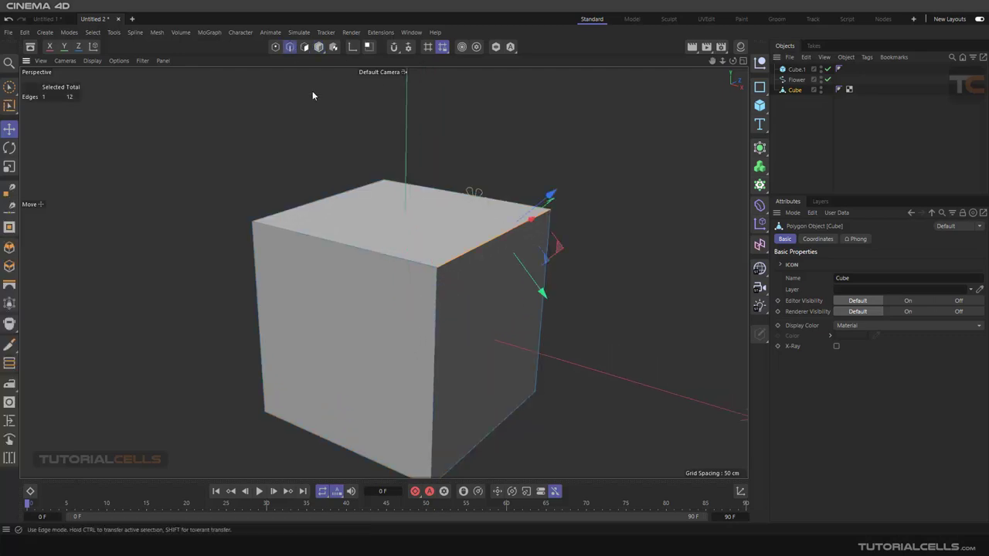
# Try to bevel the cube's selected upper edge with the Profile shape, and undo it.
pyautogui.click(9, 247)
pyautogui.moveTo(150, 348); pyautogui.dragTo(166, 385)
pyautogui.moveTo(375, 296)
pyautogui.keyDown('alt'); pyautogui.mouseDown()
pyautogui.moveTo(348, 274)
pyautogui.moveTo(404, 264)
pyautogui.moveTo(421, 274)
pyautogui.moveTo(381, 298)
pyautogui.mouseUp(); pyautogui.keyUp('alt')
pyautogui.hotkey('ctrl', 'z')
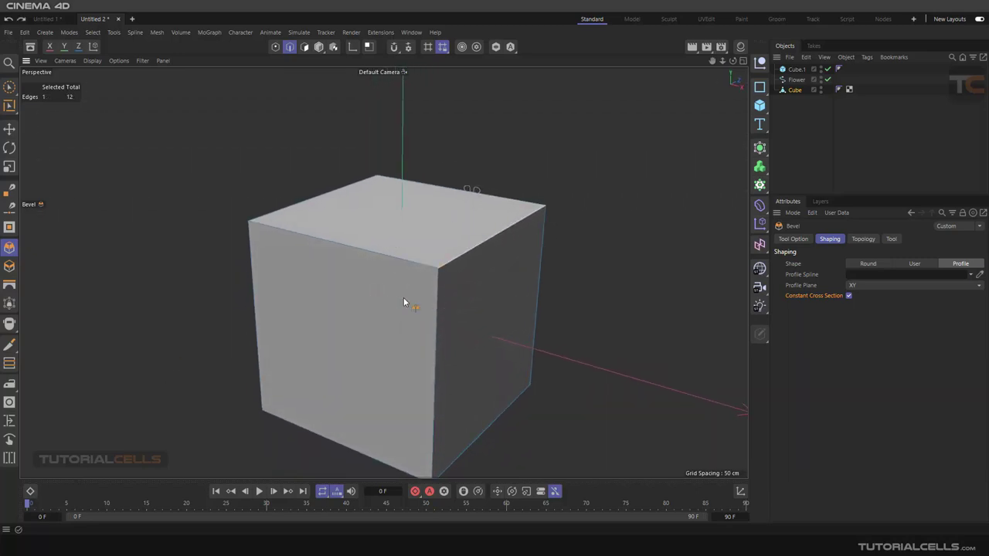
pyautogui.keyDown('alt'); pyautogui.moveTo(509, 297); pyautogui.dragTo(461, 311); pyautogui.keyUp('alt')
pyautogui.hotkey('ctrl', 'z')
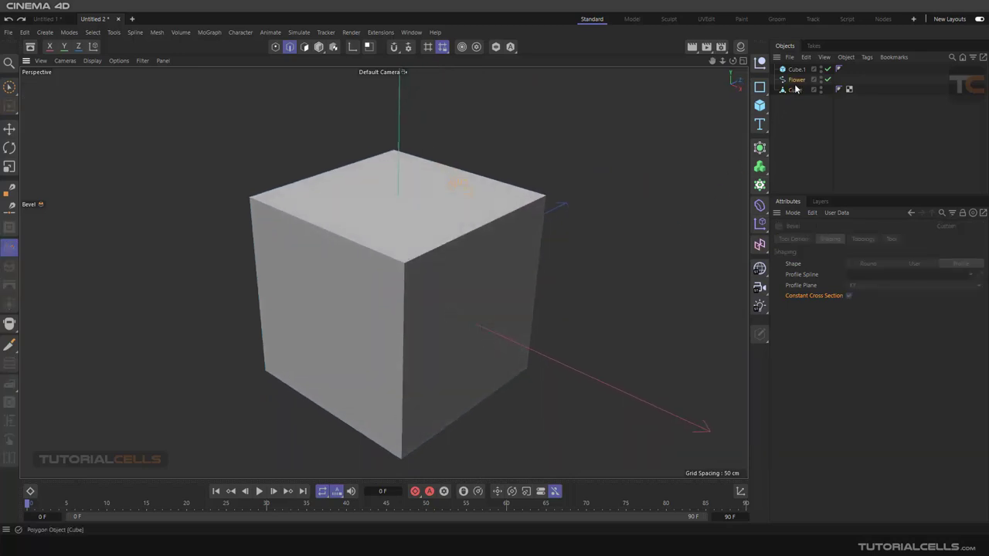
# Delete the extra cube primitive Cube.1 from the scene.
pyautogui.click(796, 70)
pyautogui.click(796, 91)
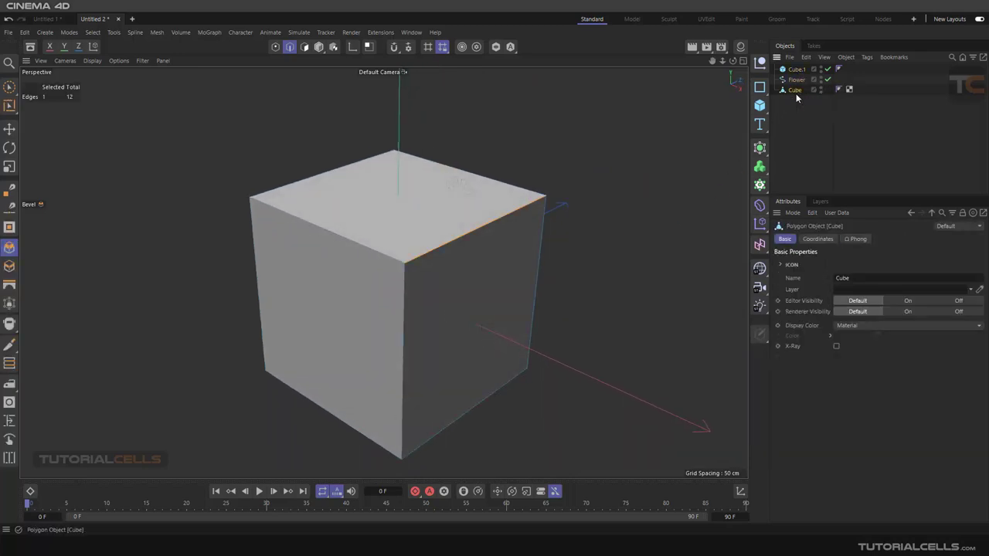
pyautogui.click(796, 69)
pyautogui.press('Delete')
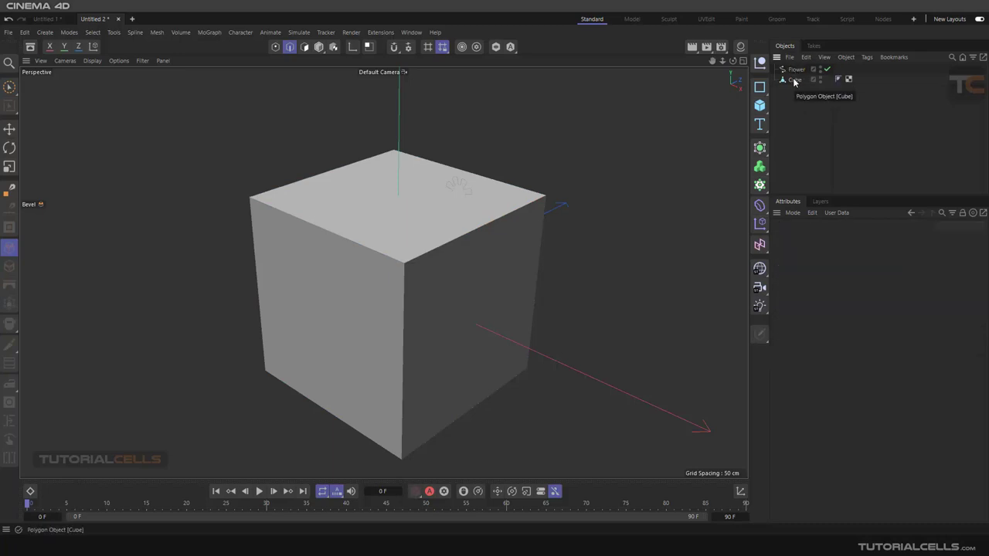
# Select the original cube and bevel its selected upper edge with the Profile shape.
pyautogui.click(795, 81)
pyautogui.keyDown('alt'); pyautogui.moveTo(611, 216); pyautogui.dragTo(561, 261); pyautogui.keyUp('alt')
pyautogui.moveTo(535, 313); pyautogui.dragTo(559, 320)
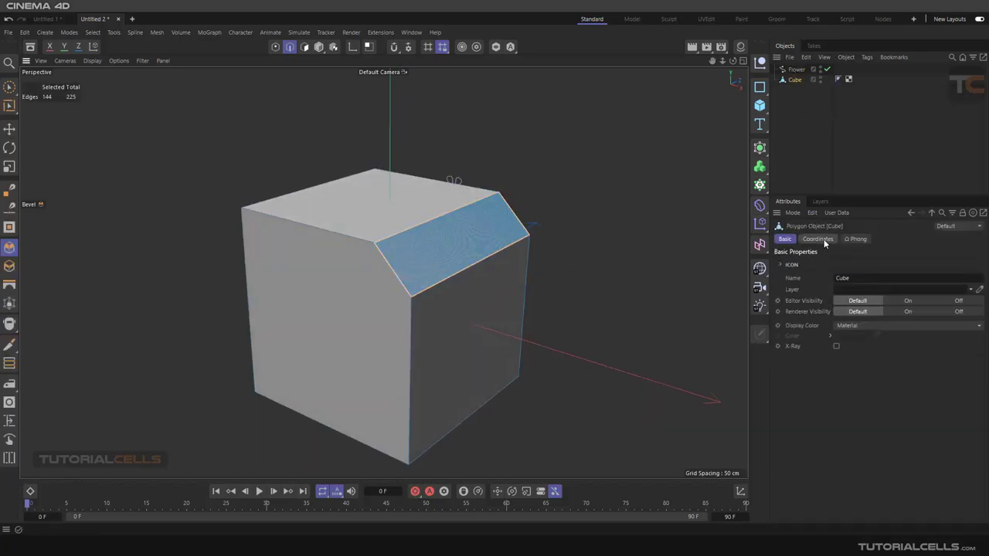
# Try the User and Round shapes on the cube's bevel and return the shape to Profile.
pyautogui.click(8, 245)
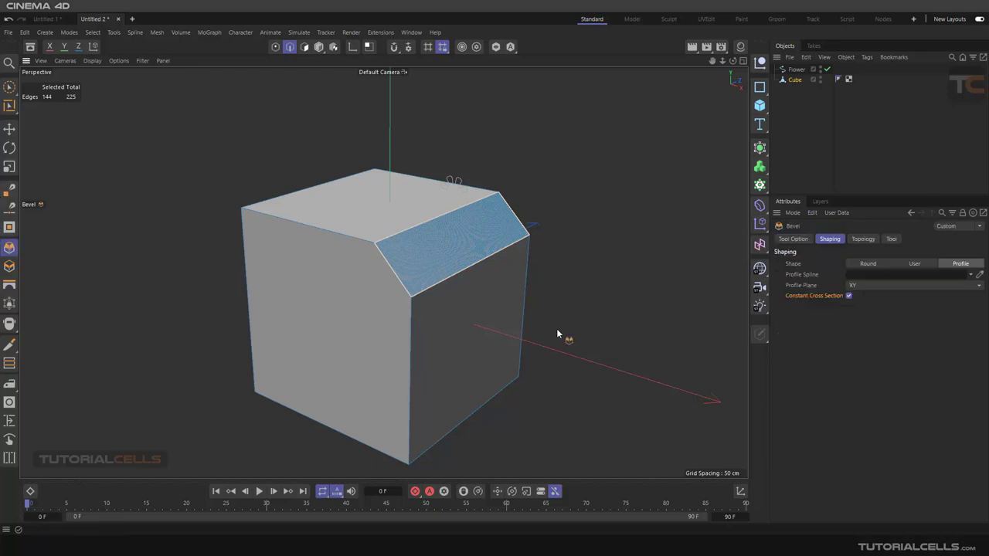
pyautogui.click(915, 263)
pyautogui.click(874, 264)
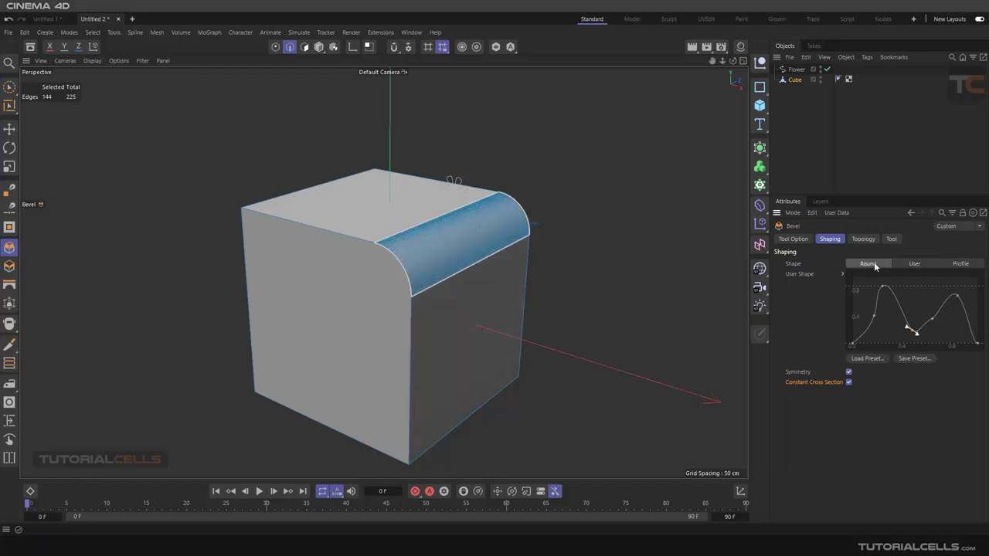
pyautogui.click(894, 264)
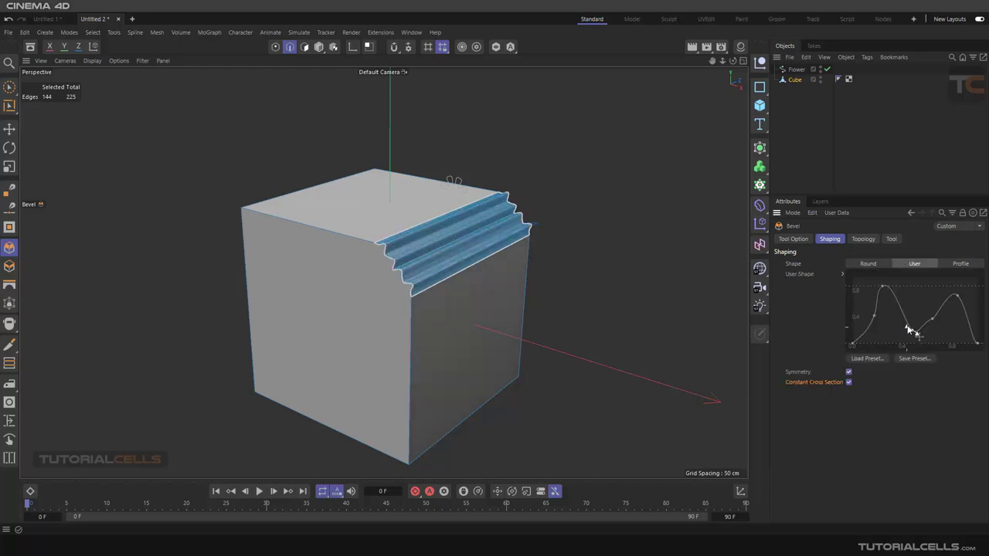
pyautogui.click(958, 264)
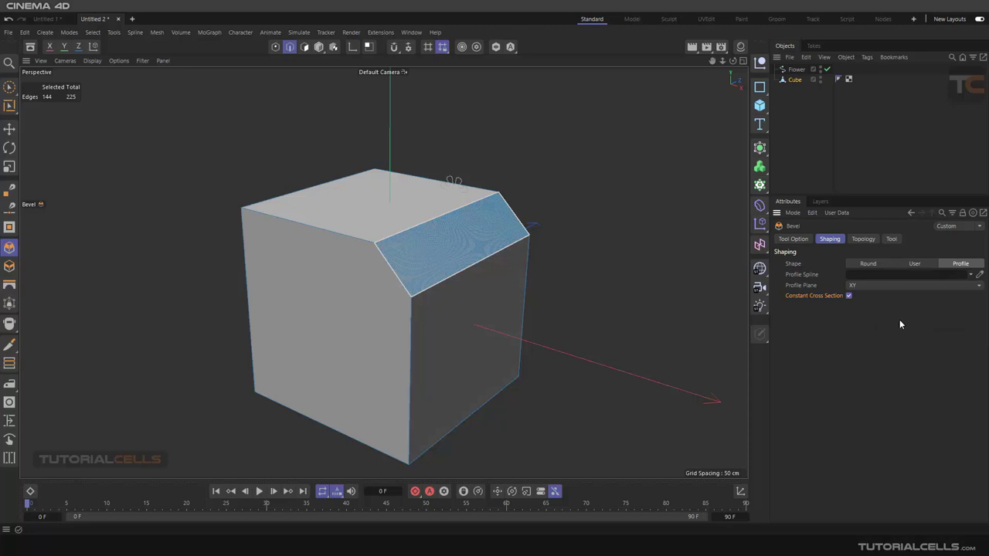
# Assign the Flower spline as the bevel's profile spline and set the bevel depth to 60 cm.
pyautogui.moveTo(796, 70); pyautogui.dragTo(861, 274)
pyautogui.keyDown('alt'); pyautogui.moveTo(526, 232); pyautogui.dragTo(502, 249); pyautogui.keyUp('alt')
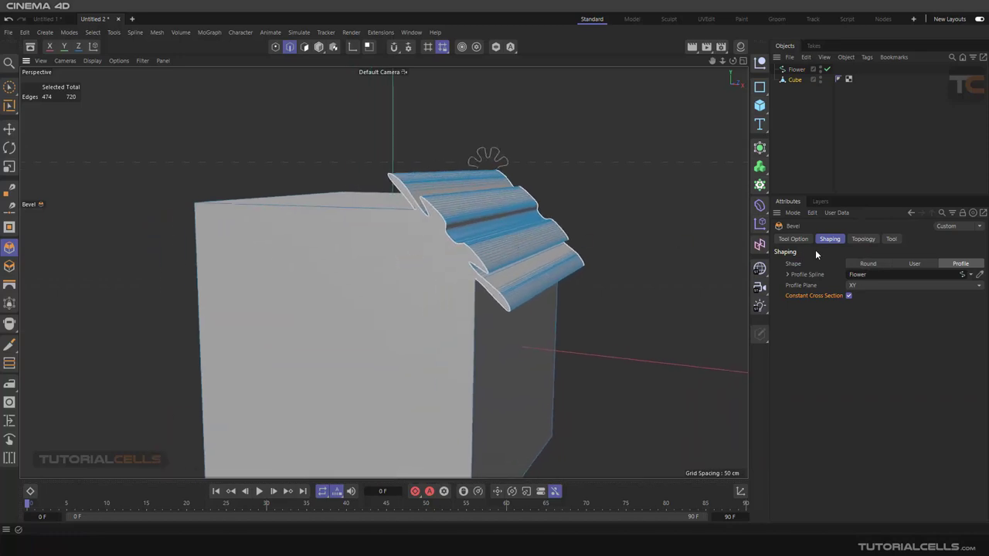
pyautogui.click(796, 239)
pyautogui.moveTo(894, 308); pyautogui.dragTo(959, 308)
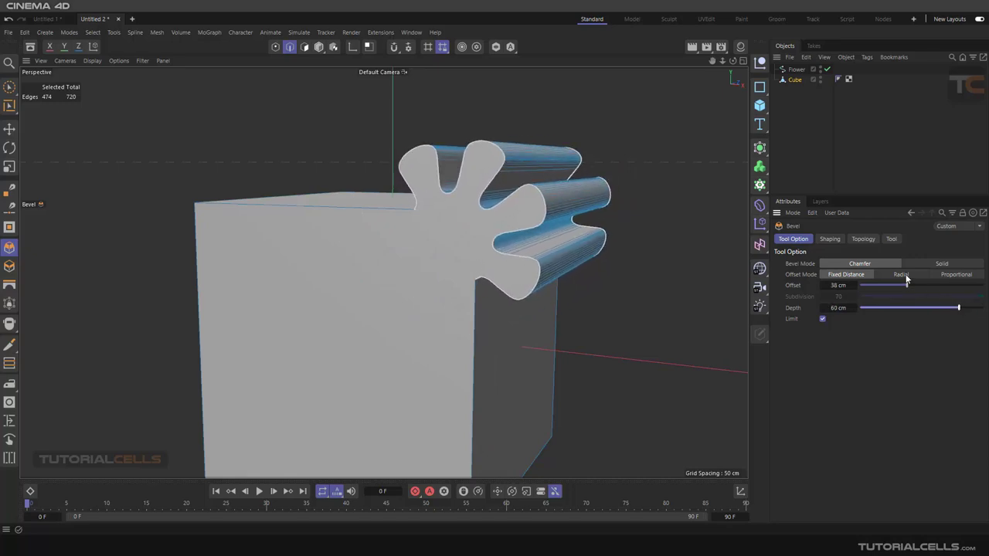
pyautogui.moveTo(908, 288)
pyautogui.mouseDown()
pyautogui.moveTo(937, 285)
pyautogui.moveTo(888, 286)
pyautogui.moveTo(907, 289)
pyautogui.mouseUp()
# Examine the flower-shaped bevel along the cube's upper edge from several angles and up close.
pyautogui.scroll(-3, 565, 209)
pyautogui.moveTo(564, 207)
pyautogui.keyDown('alt'); pyautogui.mouseDown()
pyautogui.moveTo(513, 217)
pyautogui.moveTo(590, 196)
pyautogui.moveTo(566, 223)
pyautogui.mouseUp(); pyautogui.keyUp('alt')
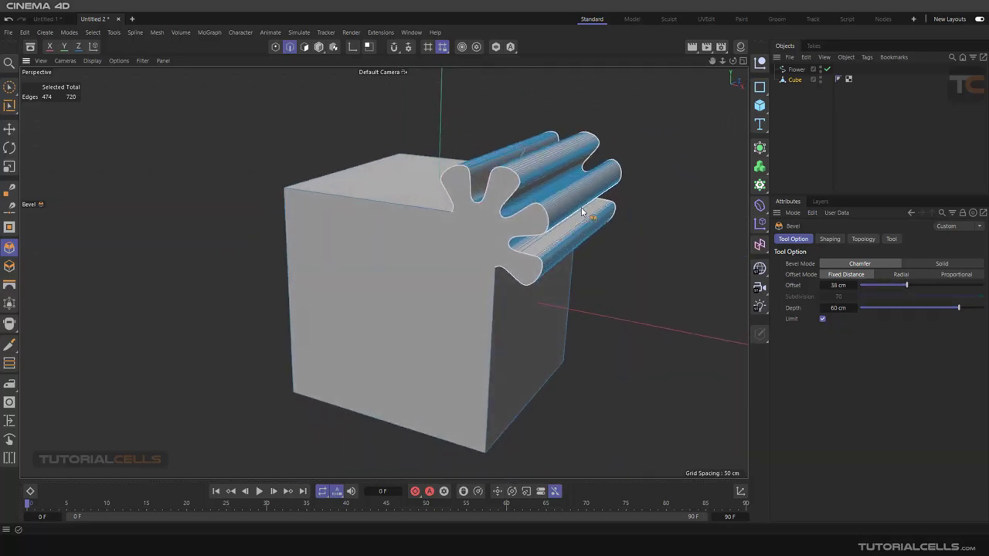
pyautogui.keyDown('alt'); pyautogui.moveTo(571, 225); pyautogui.dragTo(532, 230, button='middle'); pyautogui.keyUp('alt')
pyautogui.moveTo(533, 229)
pyautogui.keyDown('alt'); pyautogui.mouseDown()
pyautogui.moveTo(503, 206)
pyautogui.moveTo(439, 214)
pyautogui.moveTo(605, 201)
pyautogui.moveTo(539, 216)
pyautogui.mouseUp(); pyautogui.keyUp('alt')
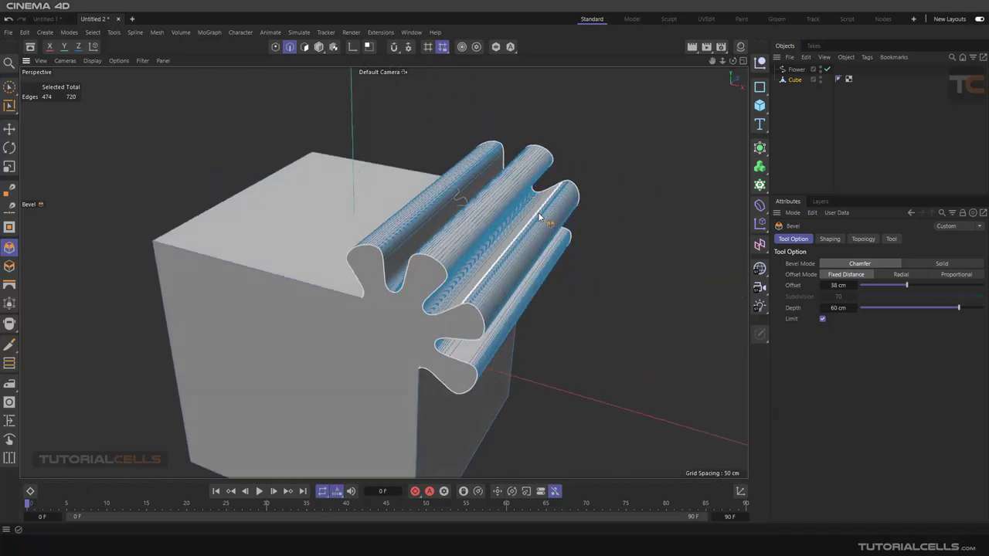
pyautogui.click(760, 204)
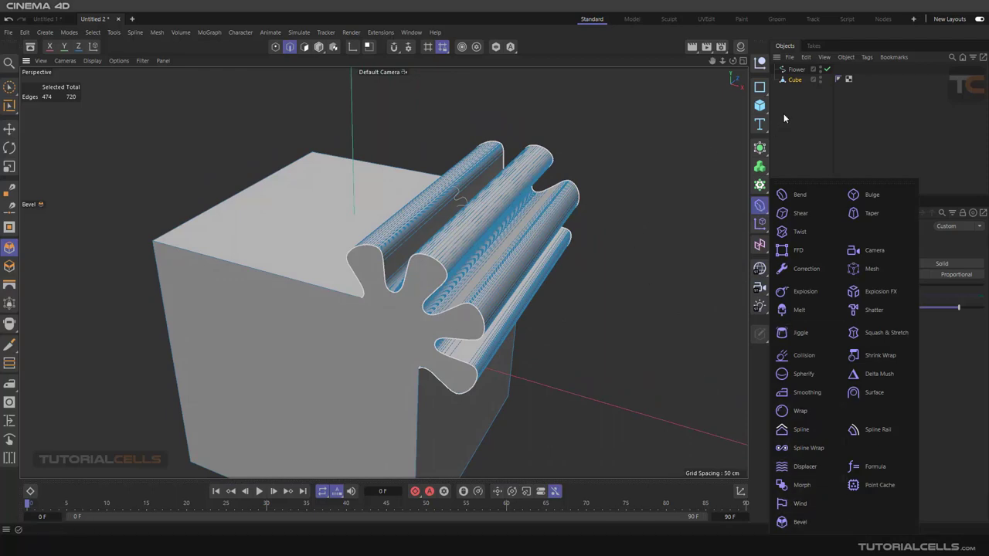
pyautogui.click(638, 151)
pyautogui.moveTo(616, 163)
pyautogui.keyDown('alt'); pyautogui.mouseDown()
pyautogui.moveTo(603, 156)
pyautogui.moveTo(629, 153)
pyautogui.mouseUp(); pyautogui.keyUp('alt')
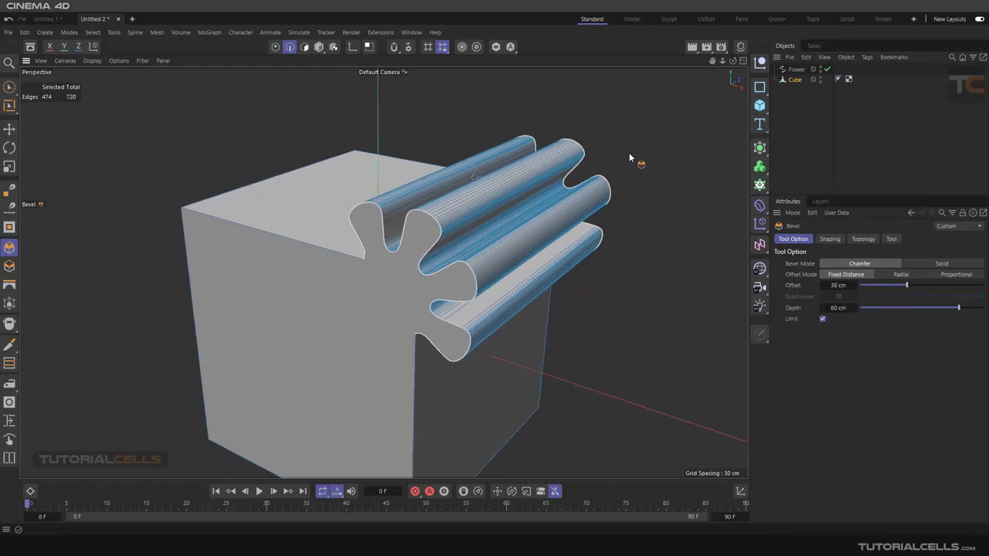
pyautogui.scroll(5, 473, 315)
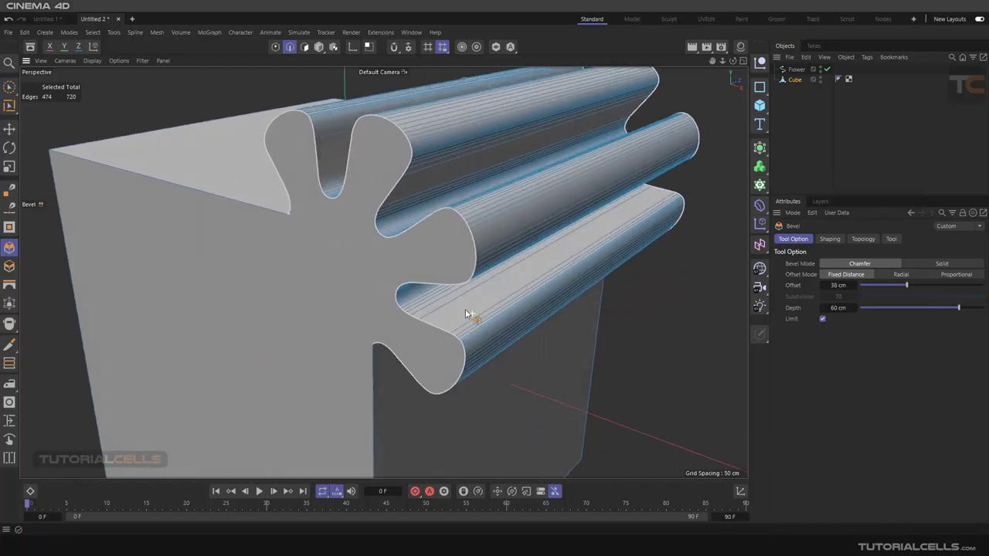
pyautogui.keyDown('alt'); pyautogui.moveTo(487, 310); pyautogui.dragTo(477, 283, button='middle'); pyautogui.keyUp('alt')
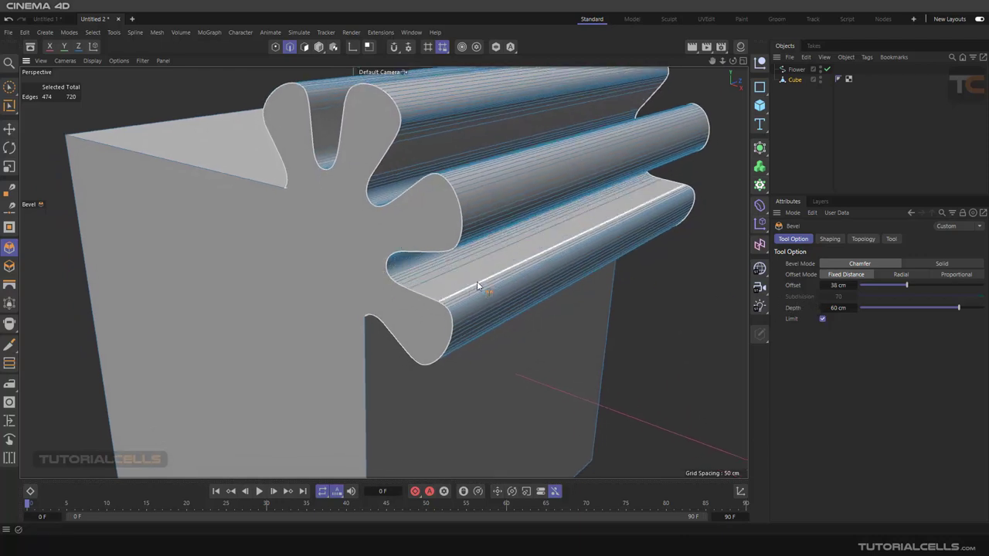
# Set the Flower spline's intermediate points to Subdivided.
pyautogui.click(797, 71)
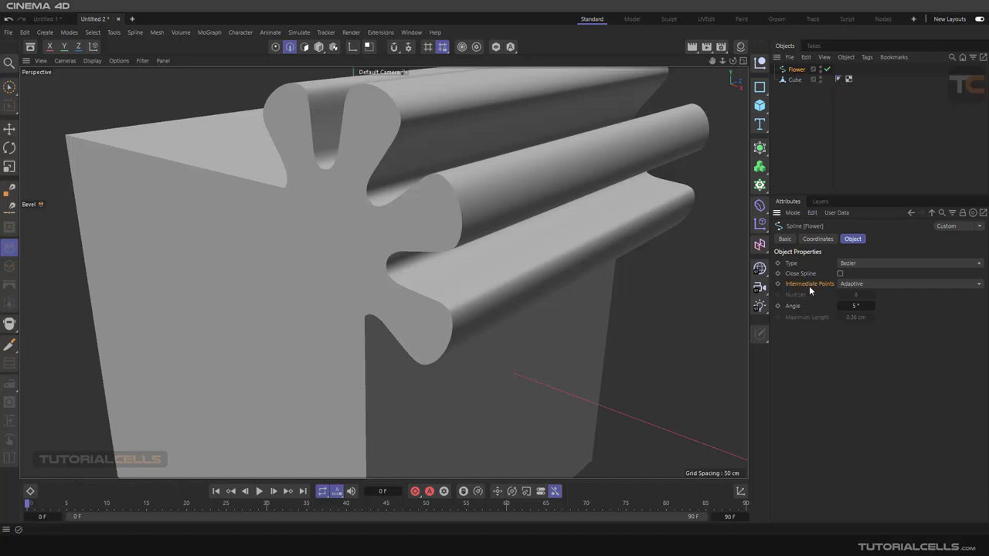
pyautogui.click(858, 285)
pyautogui.click(857, 286)
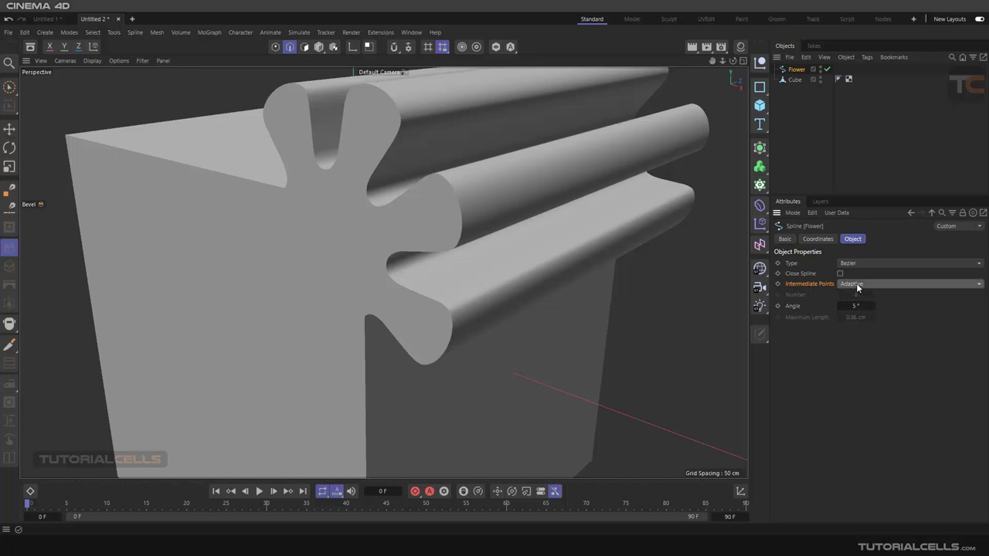
pyautogui.scroll(-3, 413, 254)
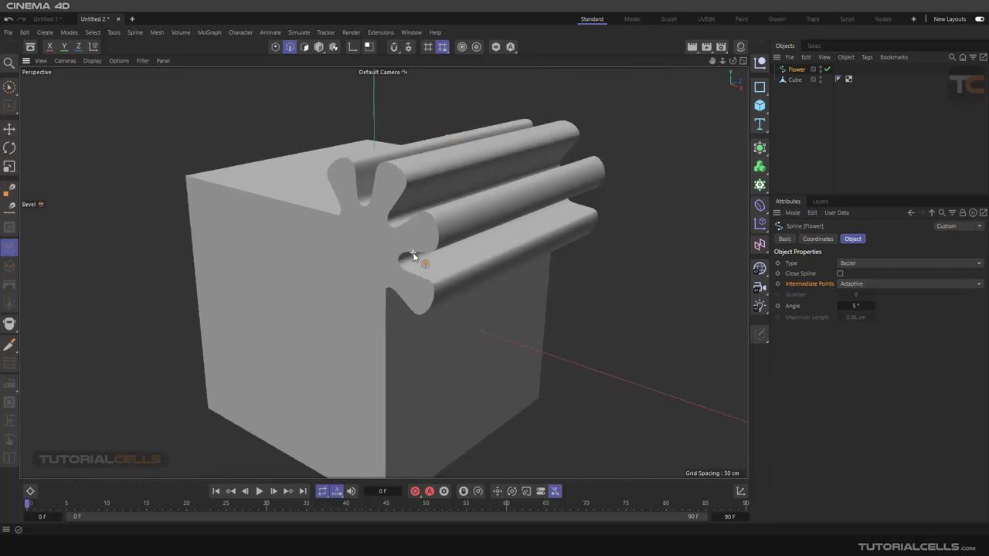
pyautogui.click(858, 285)
pyautogui.click(874, 346)
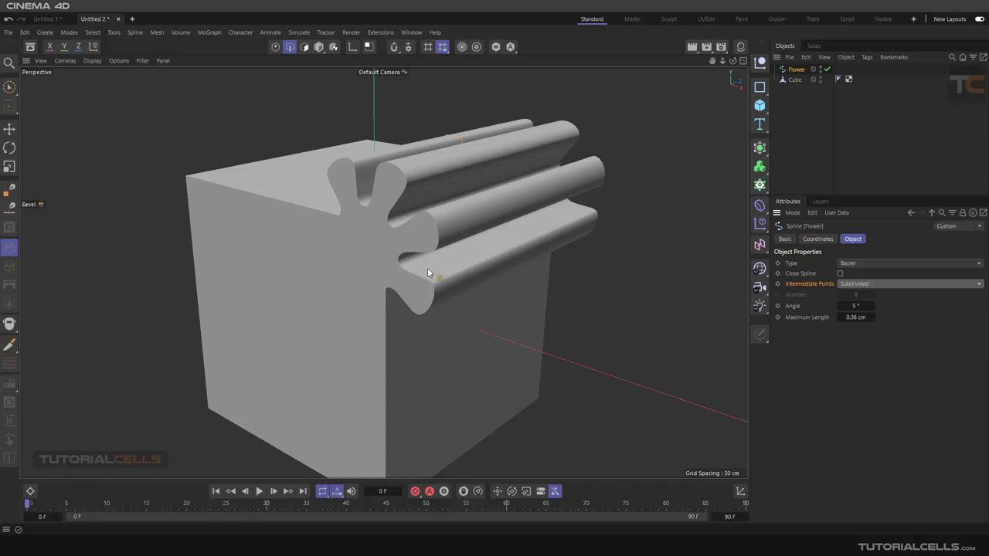
pyautogui.moveTo(466, 264)
pyautogui.keyDown('alt'); pyautogui.mouseDown()
pyautogui.moveTo(477, 264)
pyautogui.moveTo(466, 239)
pyautogui.moveTo(479, 263)
pyautogui.mouseUp(); pyautogui.keyUp('alt')
pyautogui.scroll(-3, 599, 182)
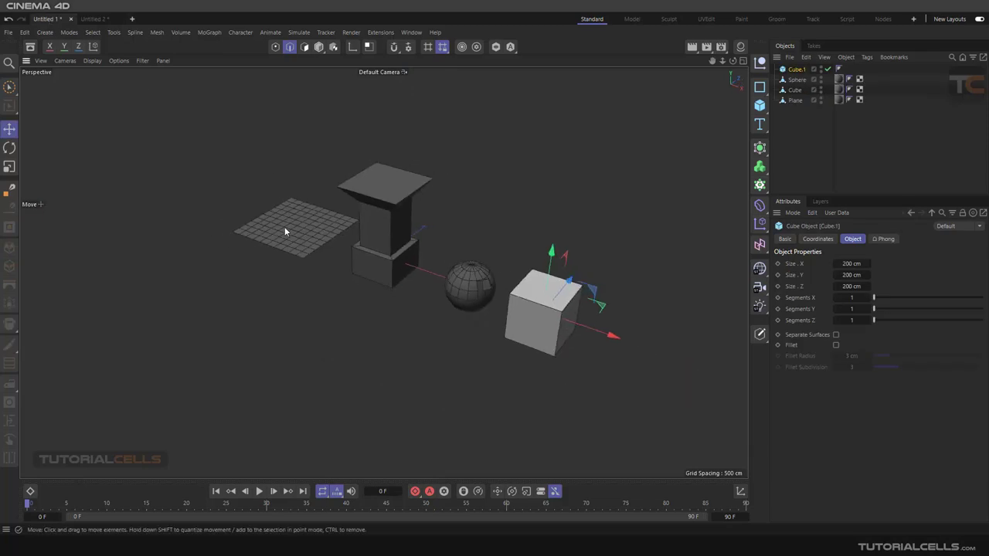
# In the Untitled 1 scene, select the Plane and bevel its selected square edge loop with an offset of about 16.9 cm.
pyautogui.scroll(5, 284, 226)
pyautogui.scroll(3, 287, 224)
pyautogui.keyDown('alt'); pyautogui.moveTo(289, 224); pyautogui.dragTo(375, 229); pyautogui.keyUp('alt')
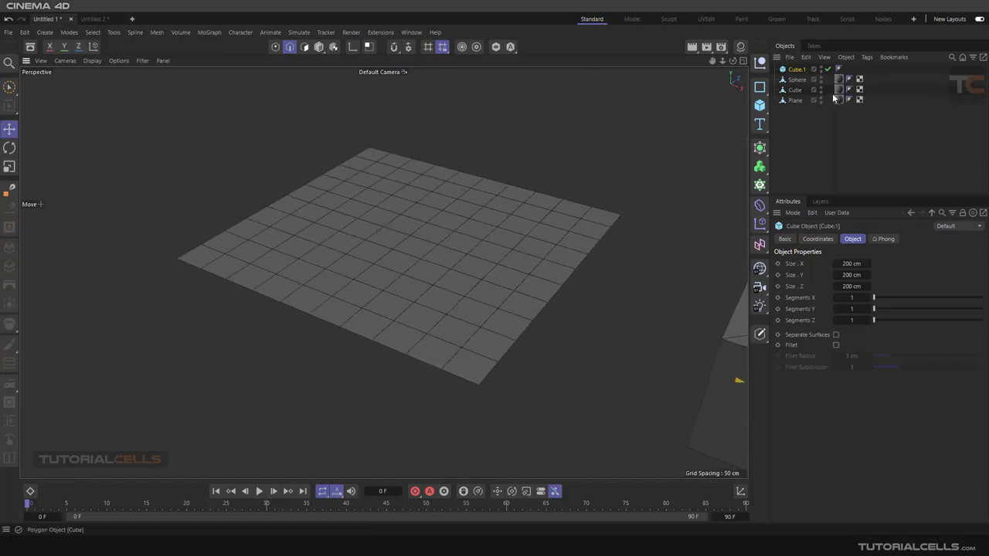
pyautogui.click(796, 101)
pyautogui.scroll(3, 441, 229)
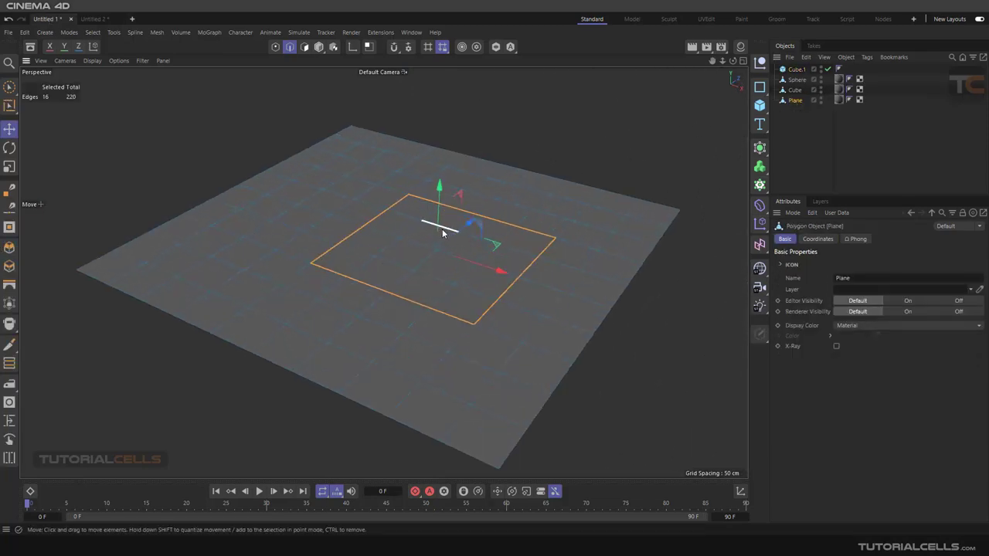
pyautogui.keyDown('alt'); pyautogui.moveTo(441, 229); pyautogui.dragTo(441, 248); pyautogui.keyUp('alt')
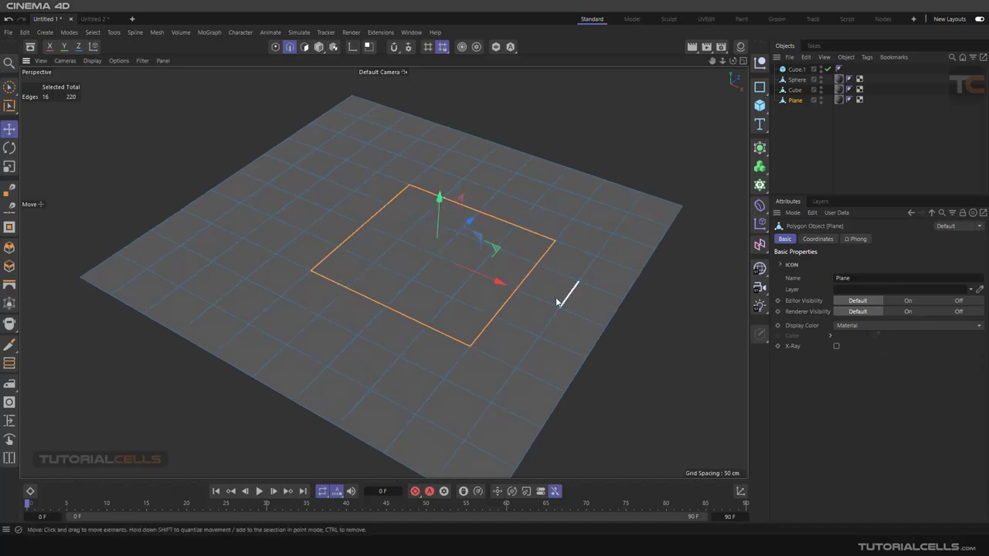
pyautogui.click(10, 247)
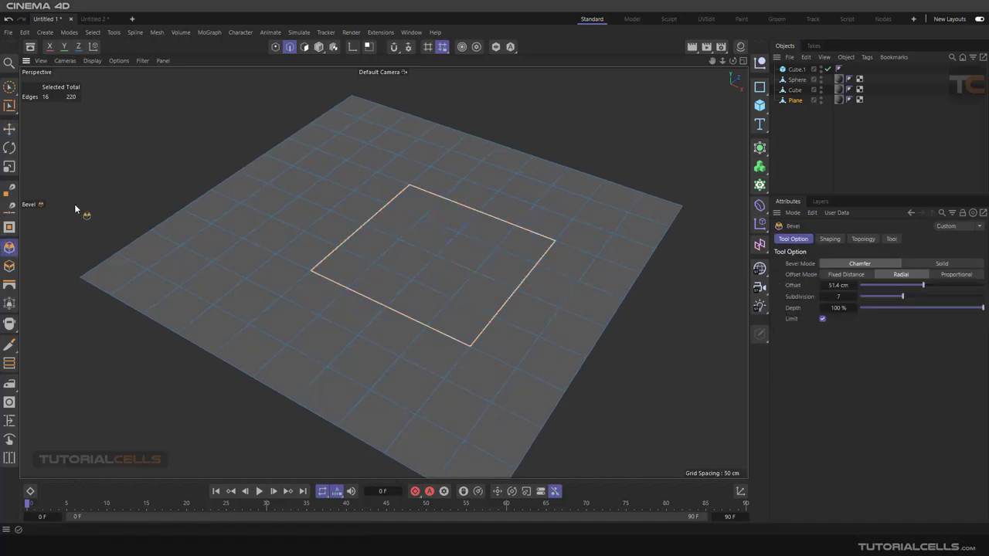
pyautogui.moveTo(75, 209); pyautogui.dragTo(108, 210)
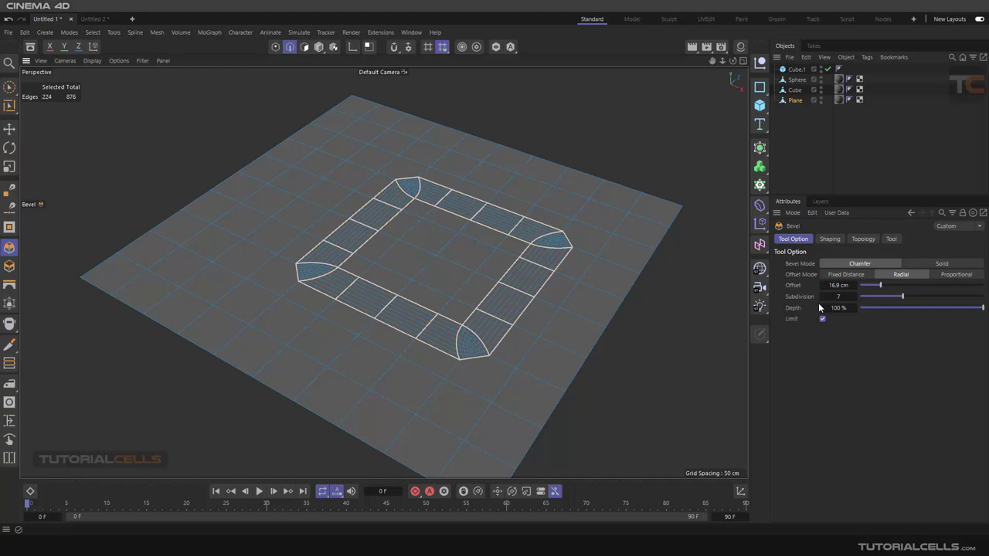
# Compare the Default, Uniform, Radial and Patch mitering options on the plane's bevel, ending with Radial.
pyautogui.click(858, 240)
pyautogui.click(804, 266)
pyautogui.scroll(4, 660, 257)
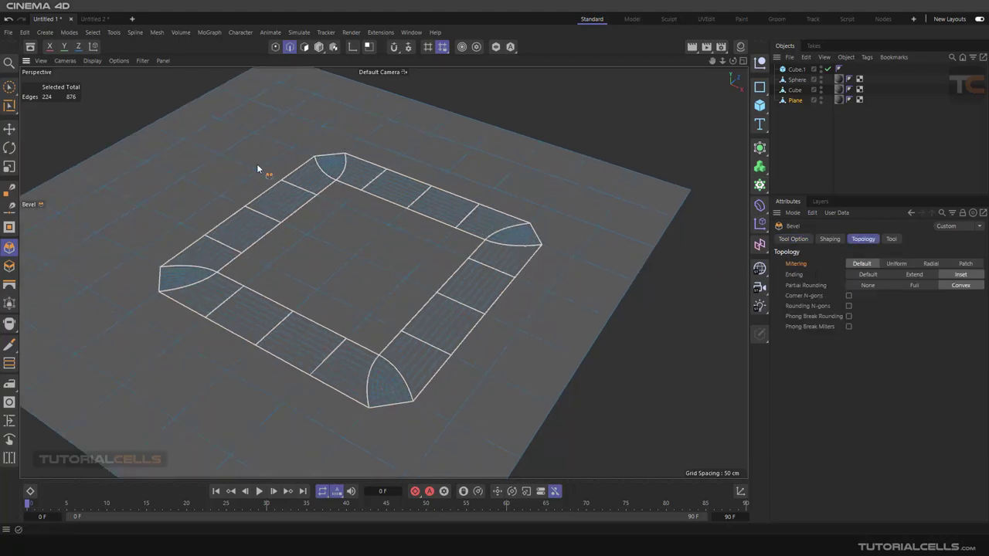
pyautogui.click(895, 263)
pyautogui.scroll(3, 549, 224)
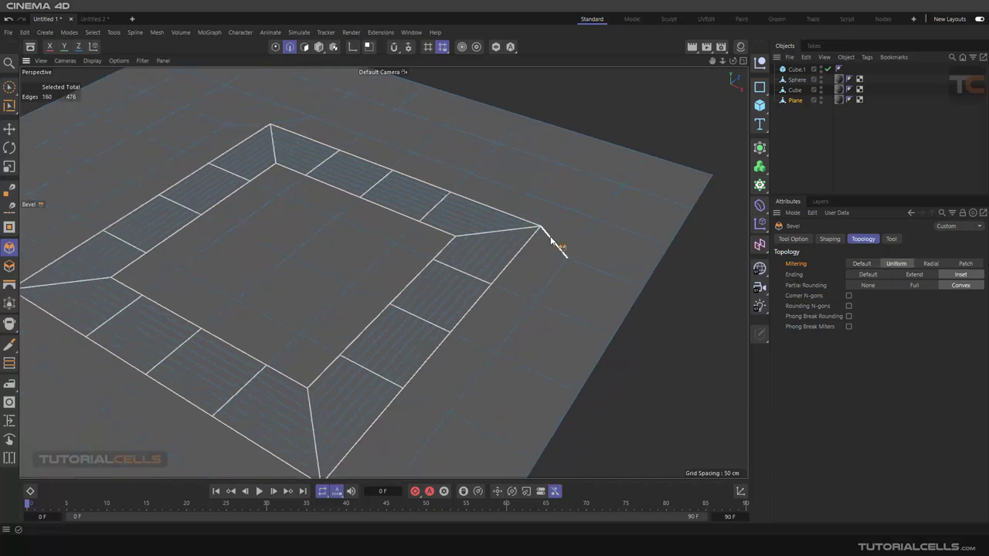
pyautogui.click(927, 265)
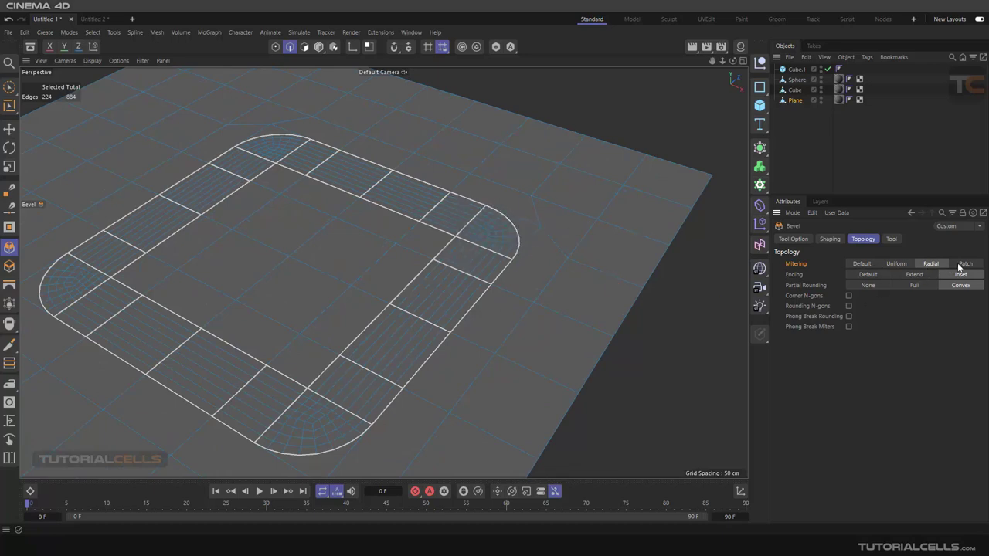
pyautogui.click(962, 265)
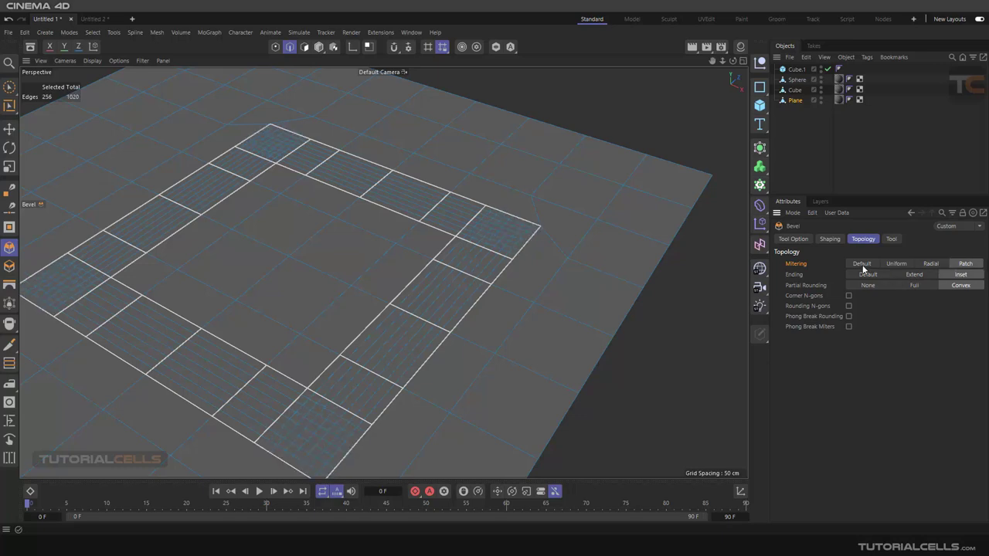
pyautogui.click(863, 264)
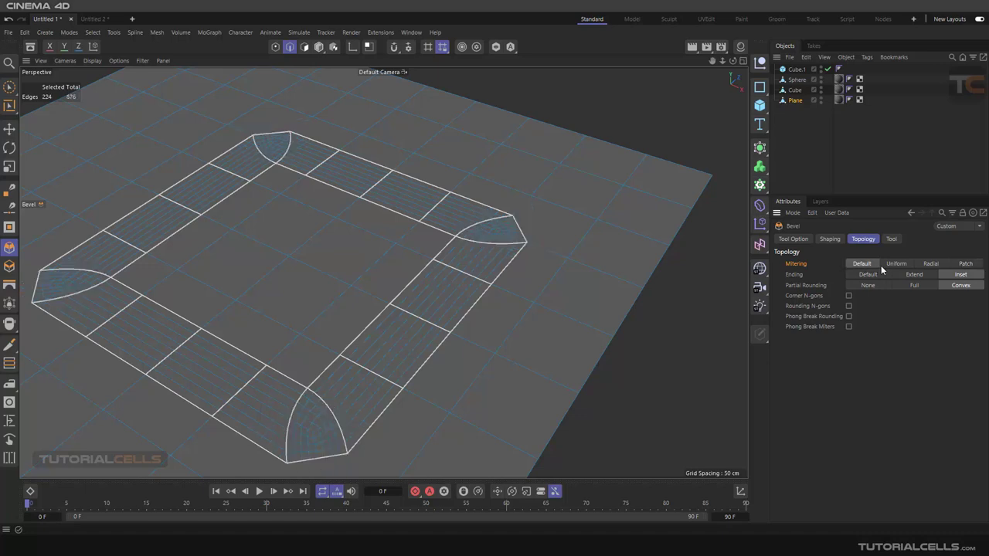
pyautogui.click(897, 264)
pyautogui.click(920, 266)
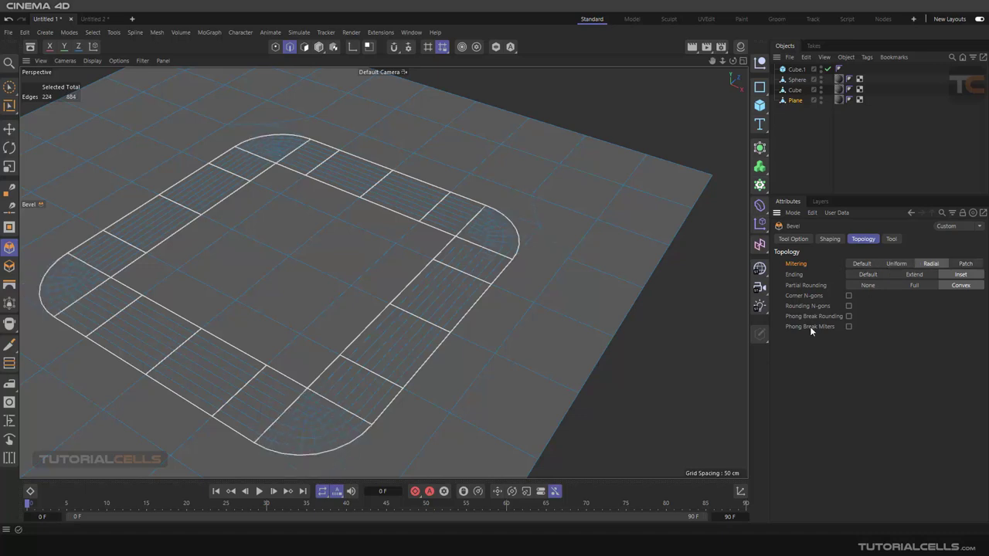
# Select the column-shaped Cube object next to the plane.
pyautogui.scroll(-5, 446, 294)
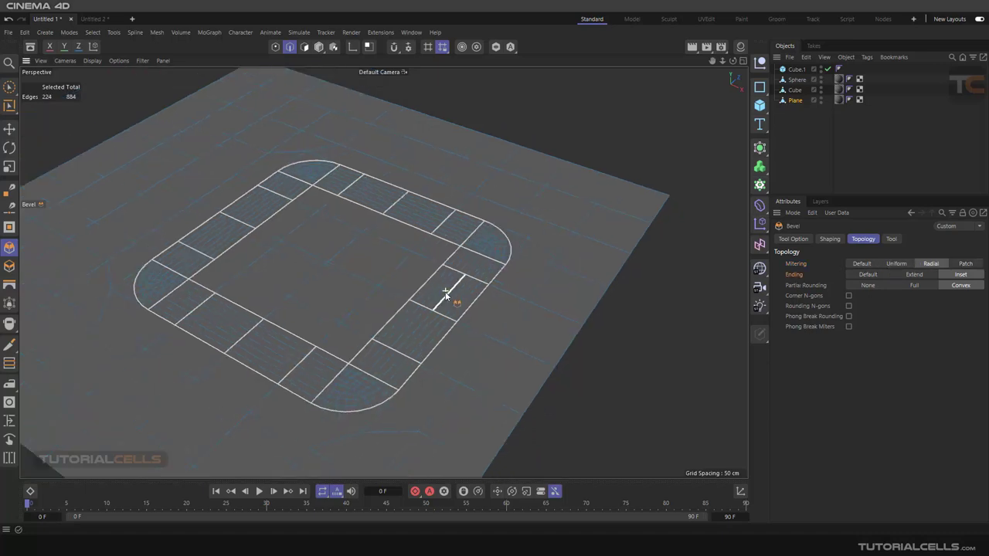
pyautogui.scroll(-2, 512, 293)
pyautogui.keyDown('alt'); pyautogui.moveTo(518, 289); pyautogui.dragTo(354, 225, button='middle'); pyautogui.keyUp('alt')
pyautogui.scroll(-2, 402, 244)
pyautogui.keyDown('alt'); pyautogui.moveTo(477, 269); pyautogui.dragTo(526, 219); pyautogui.keyUp('alt')
pyautogui.scroll(2, 486, 227)
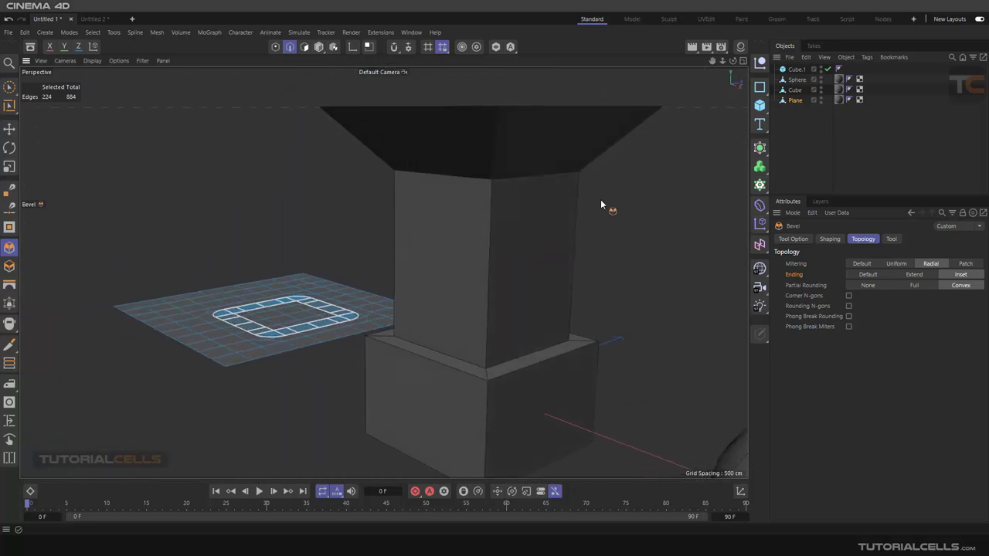
pyautogui.click(795, 90)
pyautogui.scroll(5, 493, 301)
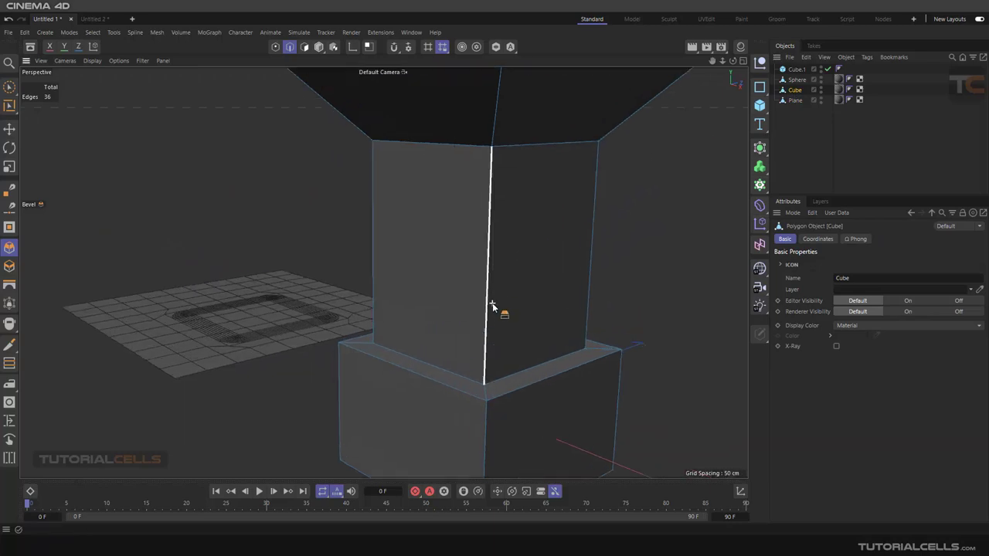
# Select the column's front vertical shaft edge together with the connecting ledge edge and the base's corner edge.
pyautogui.keyDown('alt'); pyautogui.moveTo(464, 276); pyautogui.dragTo(454, 249); pyautogui.keyUp('alt')
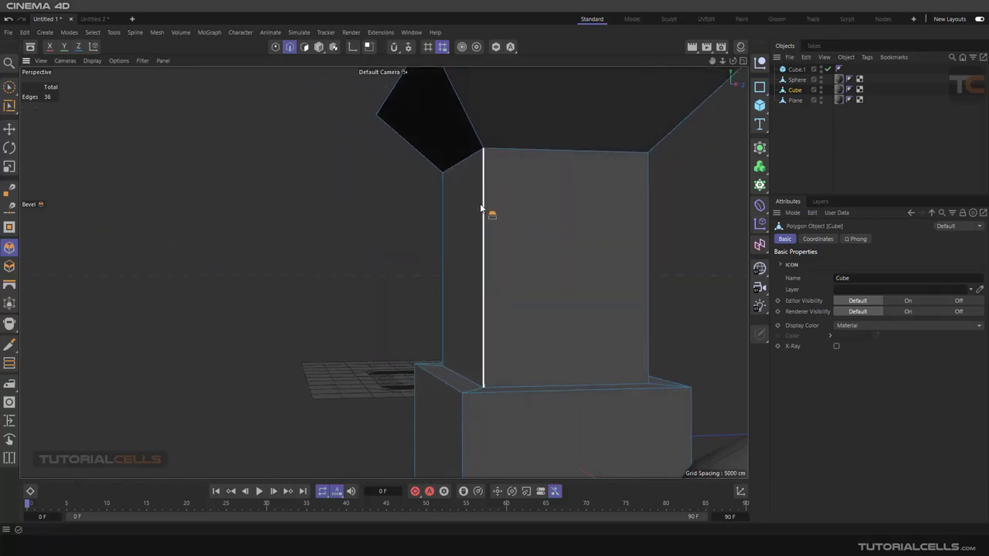
pyautogui.keyDown('alt'); pyautogui.moveTo(485, 210); pyautogui.dragTo(503, 263); pyautogui.keyUp('alt')
pyautogui.click(492, 276)
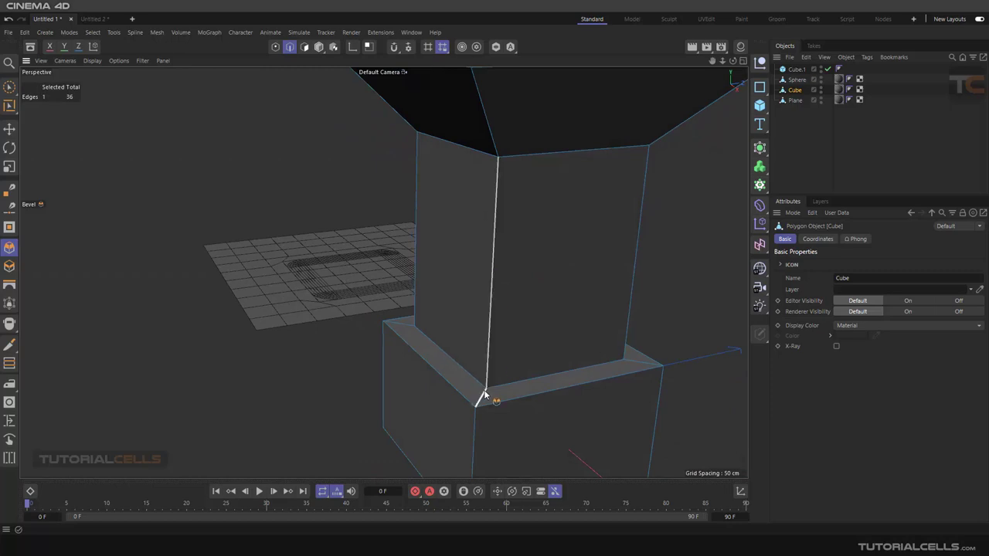
pyautogui.keyDown('shift'); pyautogui.click(474, 432); pyautogui.keyUp('shift')
pyautogui.keyDown('alt'); pyautogui.moveTo(469, 334); pyautogui.dragTo(494, 418); pyautogui.keyUp('alt')
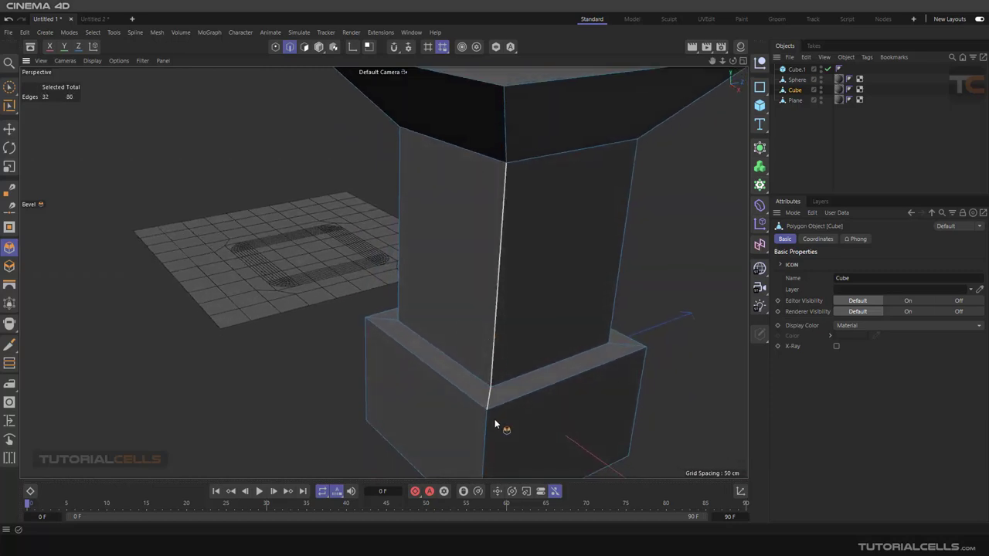
pyautogui.keyDown('shift'); pyautogui.click(488, 422); pyautogui.keyUp('shift')
pyautogui.keyDown('alt'); pyautogui.moveTo(533, 349); pyautogui.dragTo(524, 272); pyautogui.keyUp('alt')
pyautogui.keyDown('alt'); pyautogui.moveTo(520, 262); pyautogui.dragTo(507, 277, button='middle'); pyautogui.keyUp('alt')
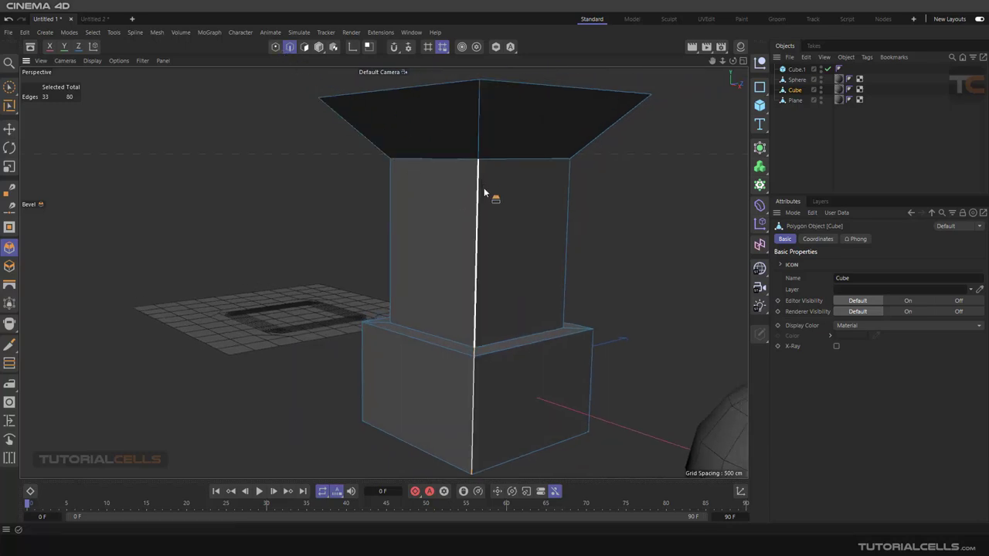
pyautogui.scroll(4, 484, 188)
pyautogui.scroll(-1, 583, 243)
pyautogui.scroll(-1, 575, 216)
pyautogui.keyDown('alt'); pyautogui.moveTo(554, 203); pyautogui.dragTo(527, 182); pyautogui.keyUp('alt')
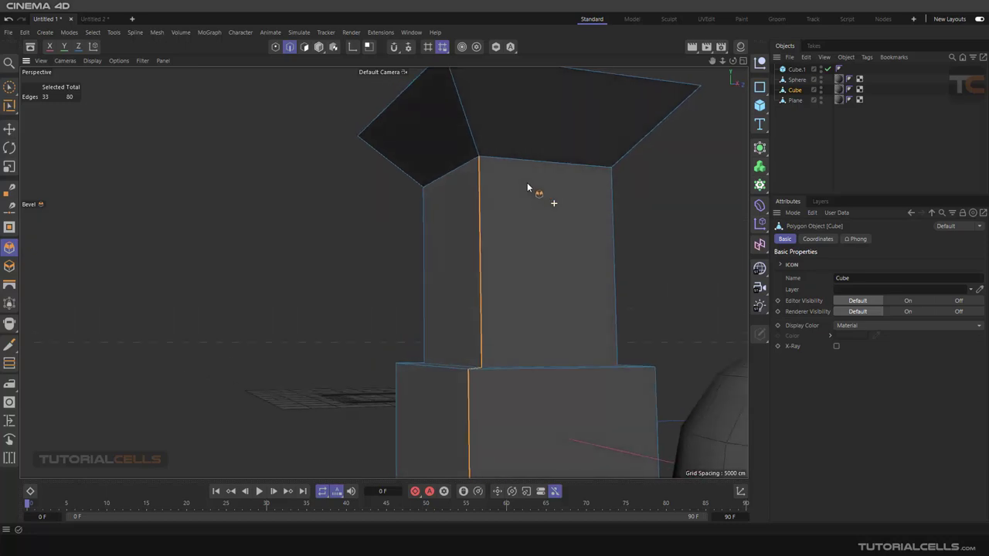
pyautogui.scroll(3, 505, 176)
pyautogui.keyDown('alt'); pyautogui.moveTo(472, 154); pyautogui.dragTo(467, 220); pyautogui.keyUp('alt')
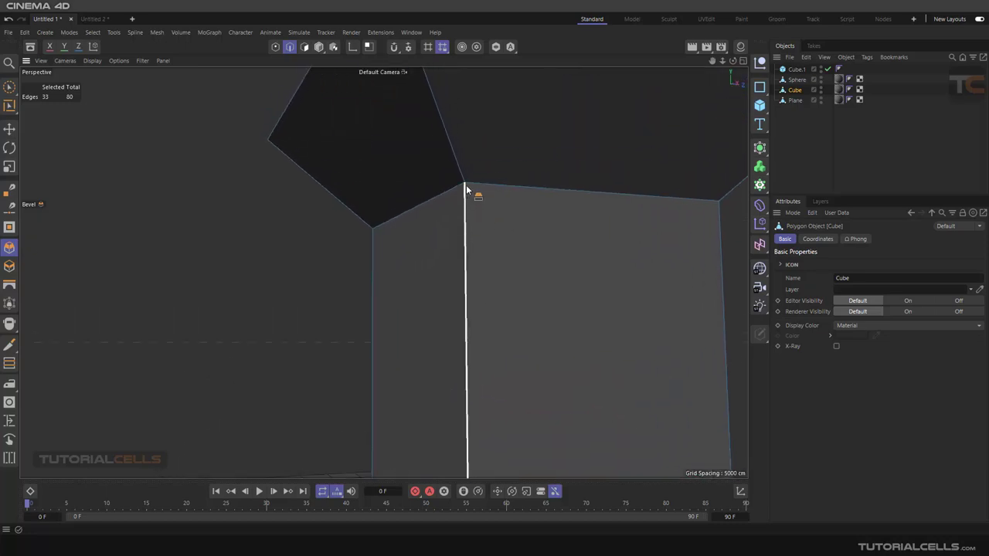
pyautogui.click(466, 189)
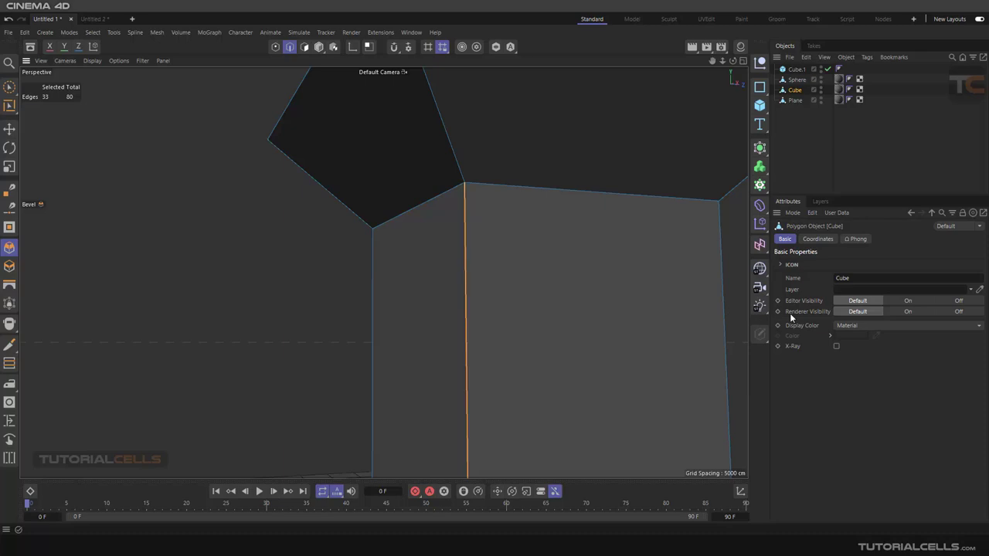
pyautogui.click(11, 249)
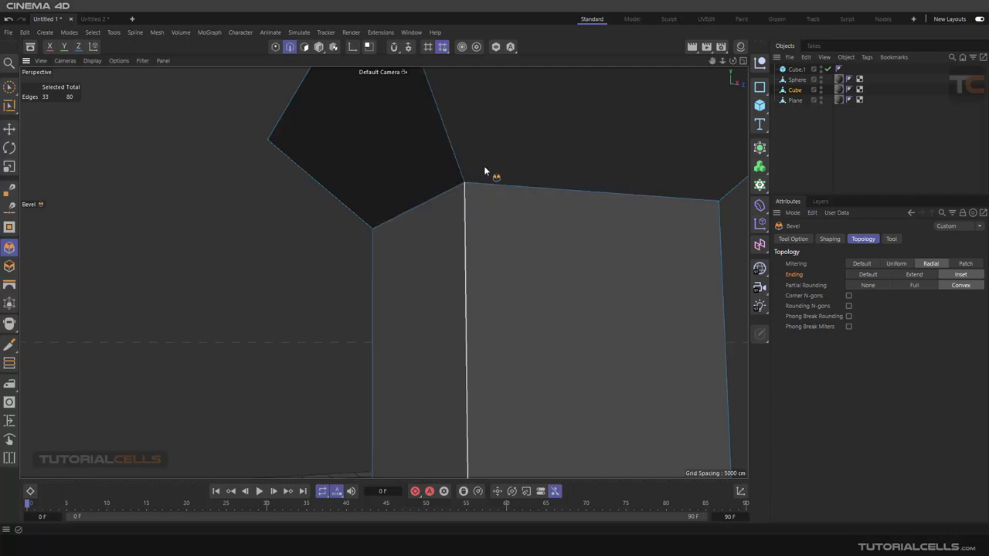
pyautogui.moveTo(236, 315); pyautogui.dragTo(333, 315)
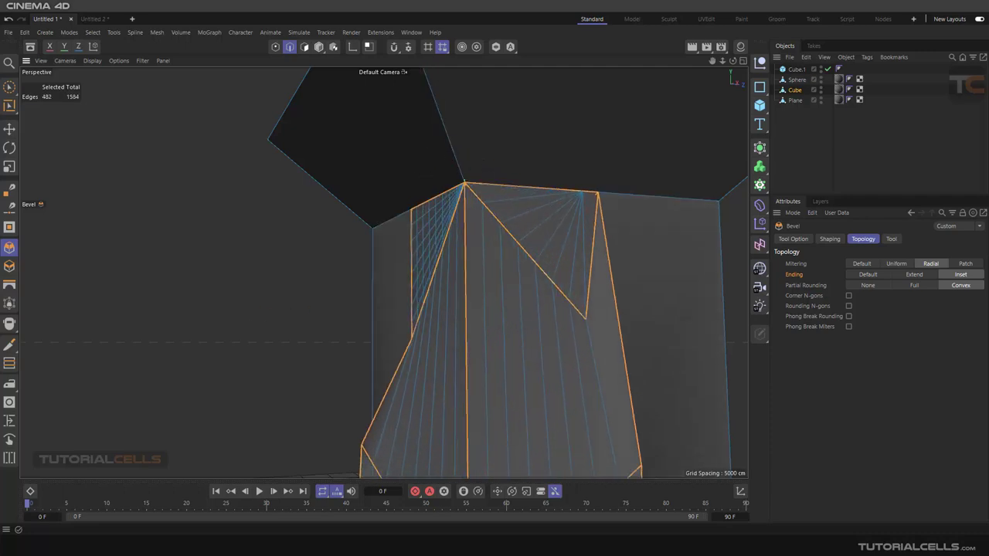
pyautogui.hotkey('ctrl', 'z')
pyautogui.scroll(-2, 236, 320)
pyautogui.keyDown('alt'); pyautogui.moveTo(236, 315); pyautogui.dragTo(306, 326); pyautogui.keyUp('alt')
pyautogui.scroll(-2, 242, 326)
pyautogui.hotkey('ctrl', 'z')
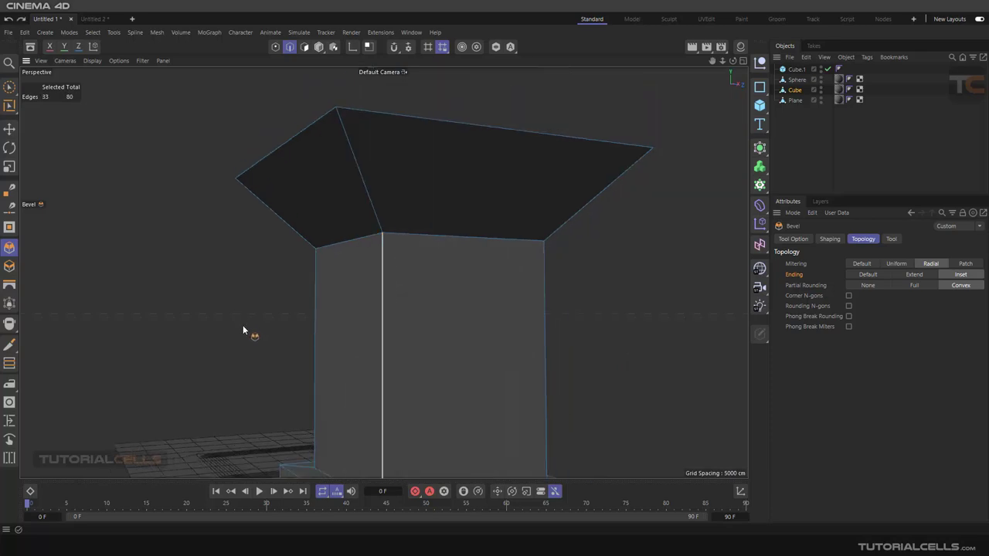
pyautogui.scroll(-2, 243, 326)
pyautogui.keyDown('alt'); pyautogui.moveTo(253, 322); pyautogui.dragTo(324, 276, button='middle'); pyautogui.keyUp('alt')
pyautogui.hotkey('ctrl', 'z')
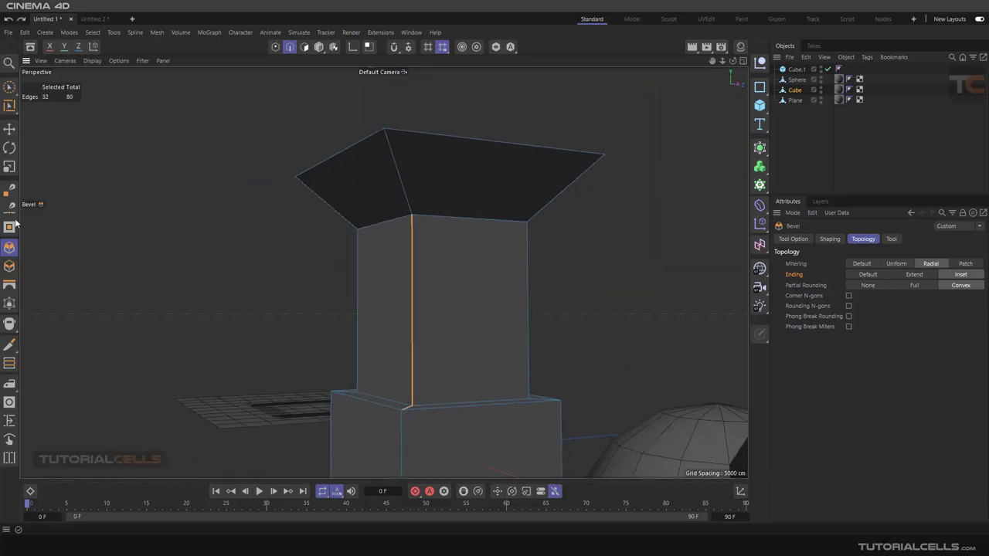
# Clear the edge selection and reselect only the column's front shaft edge, the connecting ledge edge and the base's corner edge.
pyautogui.click(10, 129)
pyautogui.click(109, 161)
pyautogui.keyDown('alt'); pyautogui.moveTo(487, 316); pyautogui.dragTo(334, 338); pyautogui.keyUp('alt')
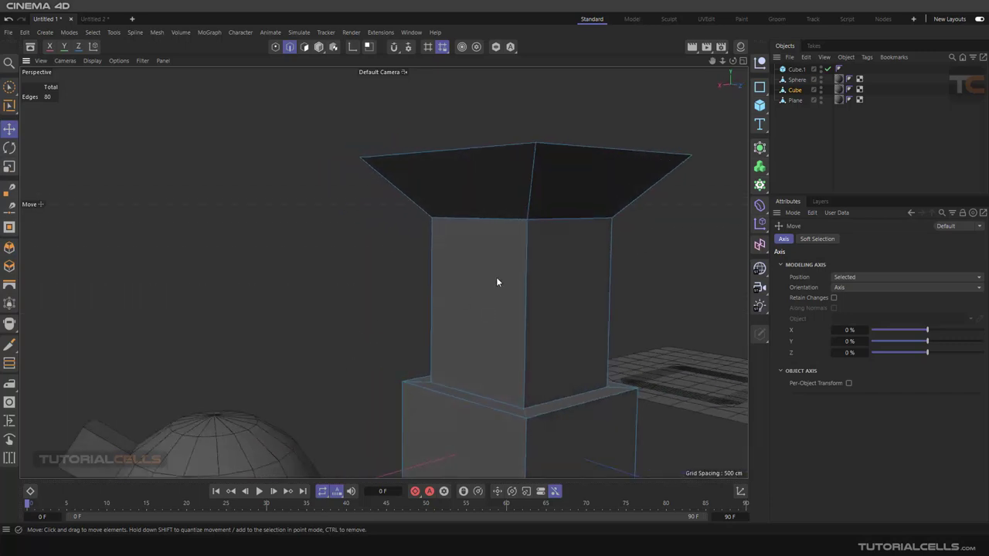
pyautogui.click(525, 271)
pyautogui.keyDown('shift'); pyautogui.click(528, 429); pyautogui.keyUp('shift')
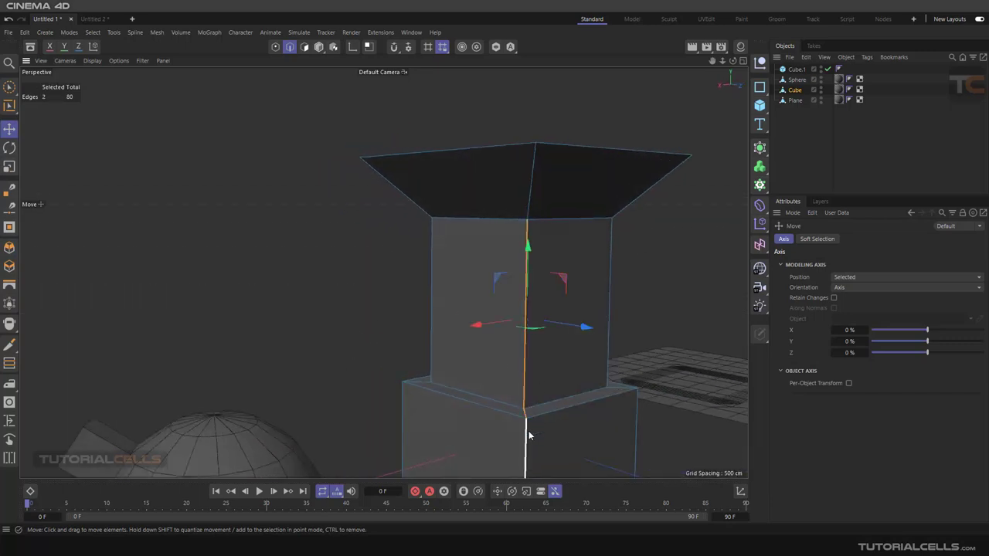
pyautogui.keyDown('shift'); pyautogui.click(528, 431); pyautogui.keyUp('shift')
# Bevel the three selected column edges slightly with Inset ending, and inspect the ledge corner and the bevel's upper end.
pyautogui.click(9, 248)
pyautogui.moveTo(170, 300); pyautogui.dragTo(201, 300)
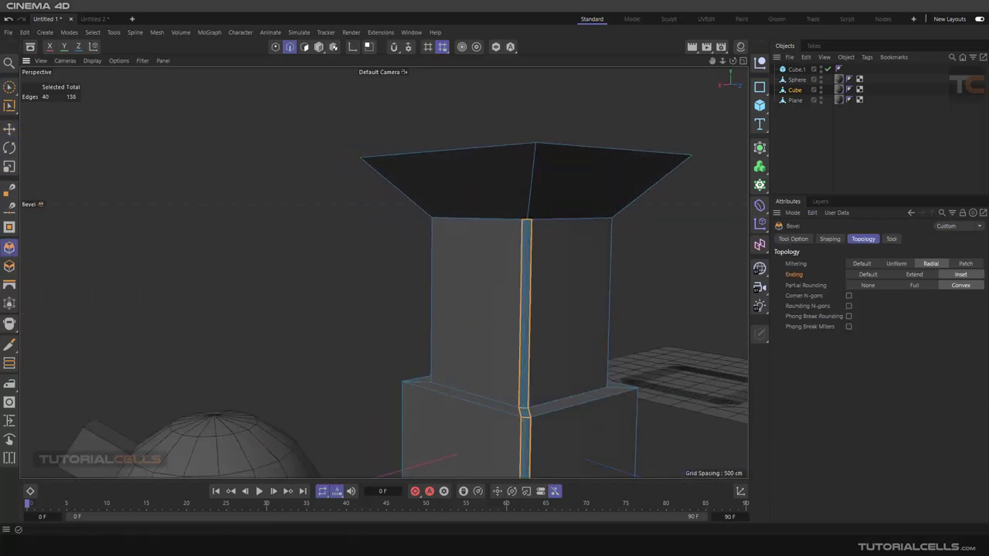
pyautogui.scroll(2, 495, 339)
pyautogui.keyDown('alt'); pyautogui.moveTo(501, 345); pyautogui.dragTo(526, 221); pyautogui.keyUp('alt')
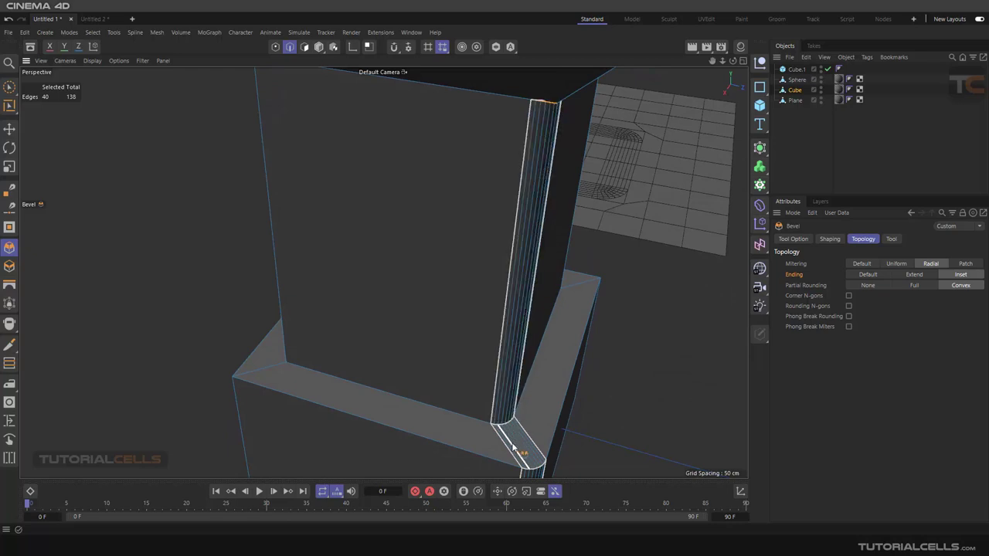
pyautogui.keyDown('alt'); pyautogui.moveTo(513, 449); pyautogui.dragTo(487, 333); pyautogui.keyUp('alt')
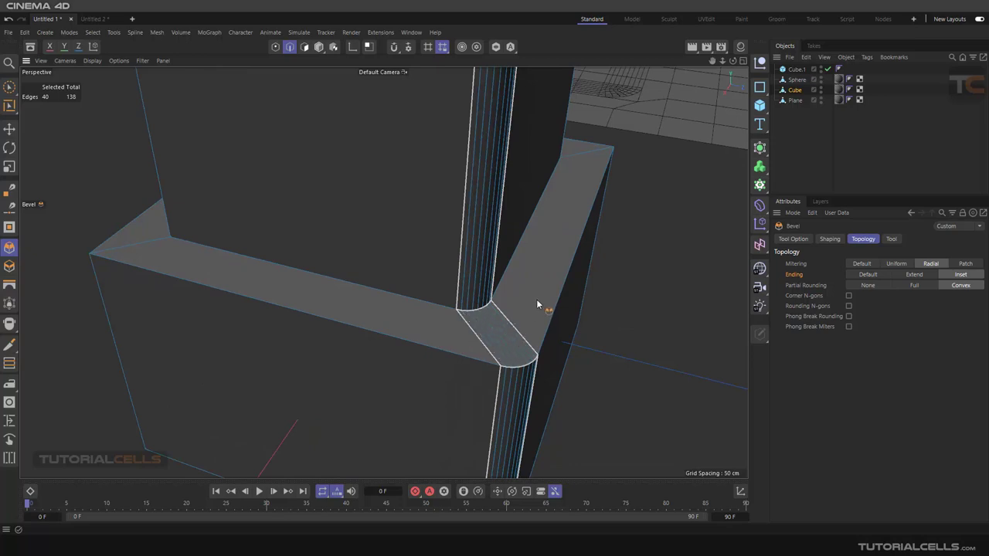
pyautogui.keyDown('alt'); pyautogui.moveTo(503, 347); pyautogui.dragTo(495, 345); pyautogui.keyUp('alt')
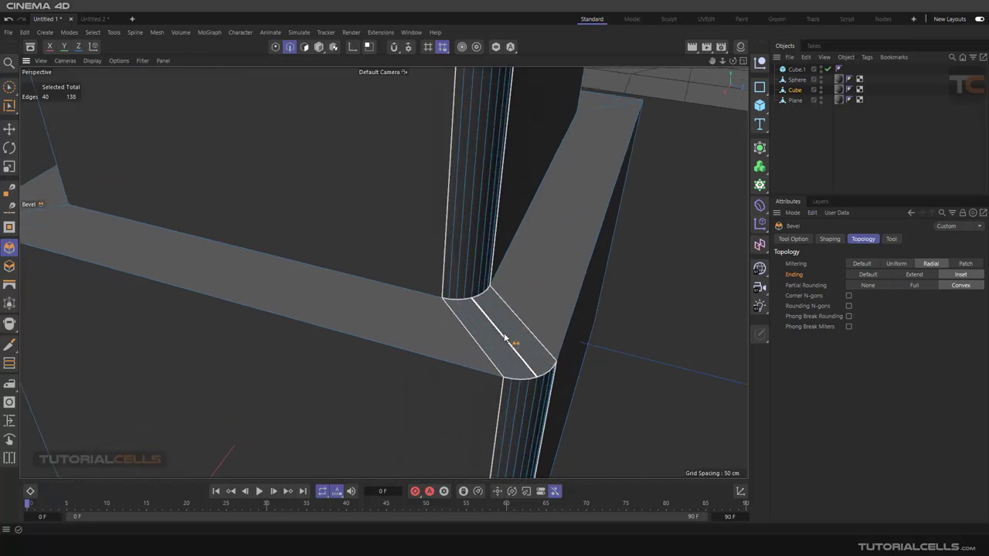
pyautogui.keyDown('alt'); pyautogui.moveTo(545, 307); pyautogui.dragTo(587, 376); pyautogui.keyUp('alt')
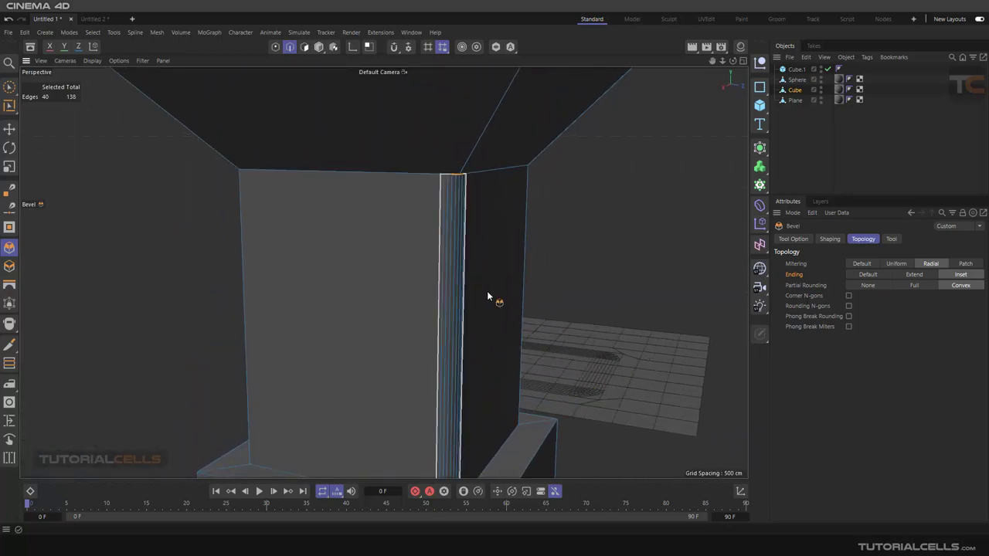
pyautogui.keyDown('alt'); pyautogui.moveTo(486, 290); pyautogui.dragTo(713, 265); pyautogui.keyUp('alt')
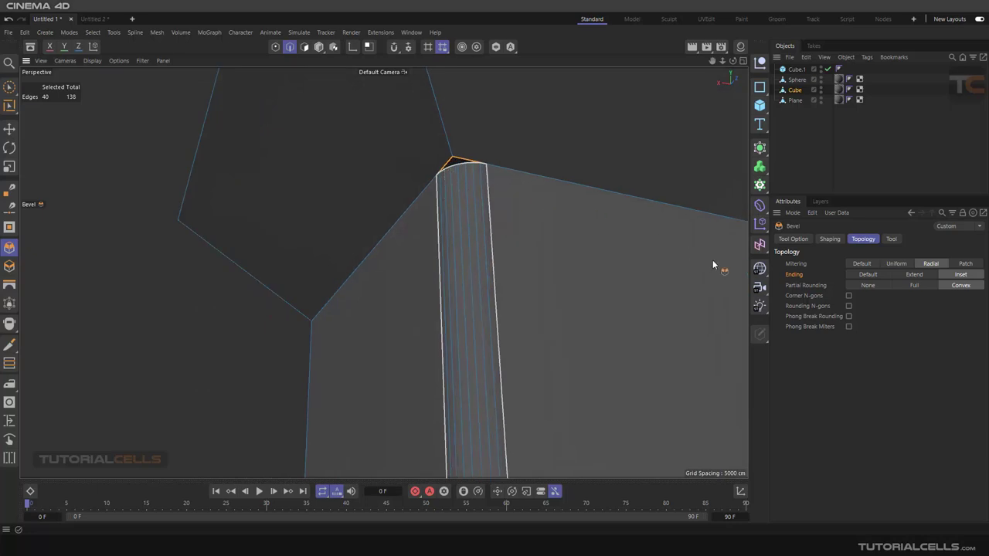
# Switch the bevel's Ending to Default, and undo the bevel on the column edges.
pyautogui.click(868, 274)
pyautogui.keyDown('alt'); pyautogui.moveTo(427, 200); pyautogui.dragTo(411, 220); pyautogui.keyUp('alt')
pyautogui.keyDown('alt'); pyautogui.moveTo(443, 207); pyautogui.dragTo(413, 246, button='middle'); pyautogui.keyUp('alt')
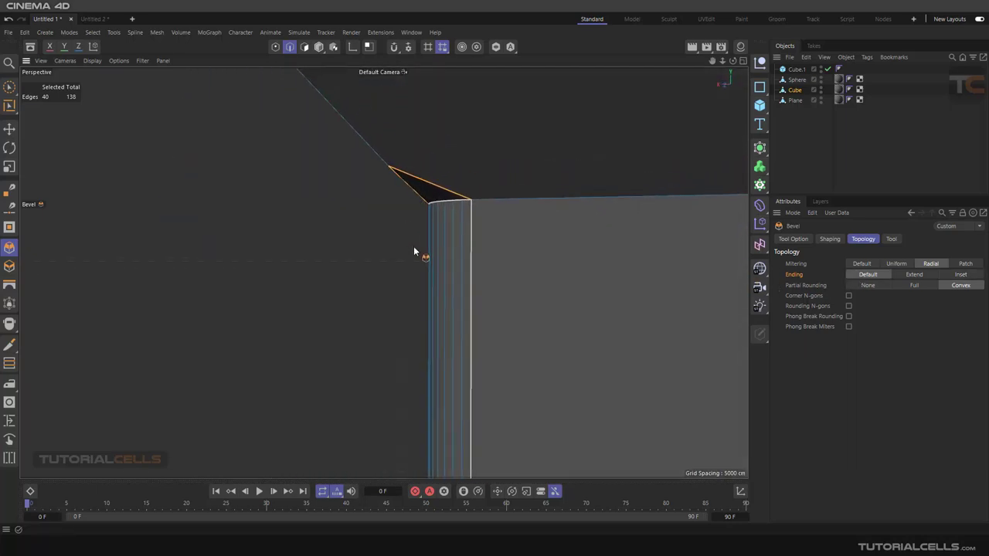
pyautogui.hotkey('ctrl', 'z')
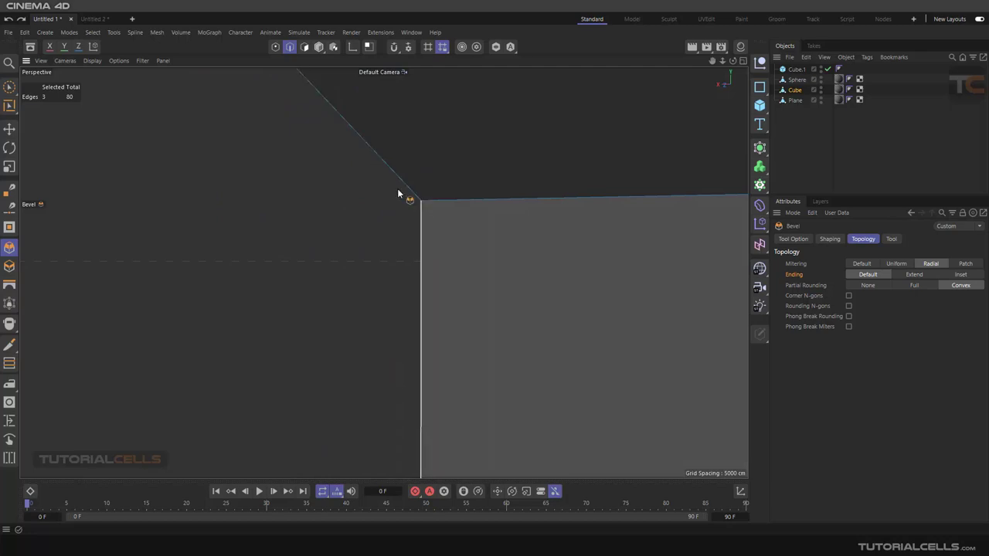
# Bevel the three column edges again with Default ending, and examine where the bevel ends beneath the flared top.
pyautogui.keyDown('alt'); pyautogui.moveTo(384, 273); pyautogui.dragTo(416, 220); pyautogui.keyUp('alt')
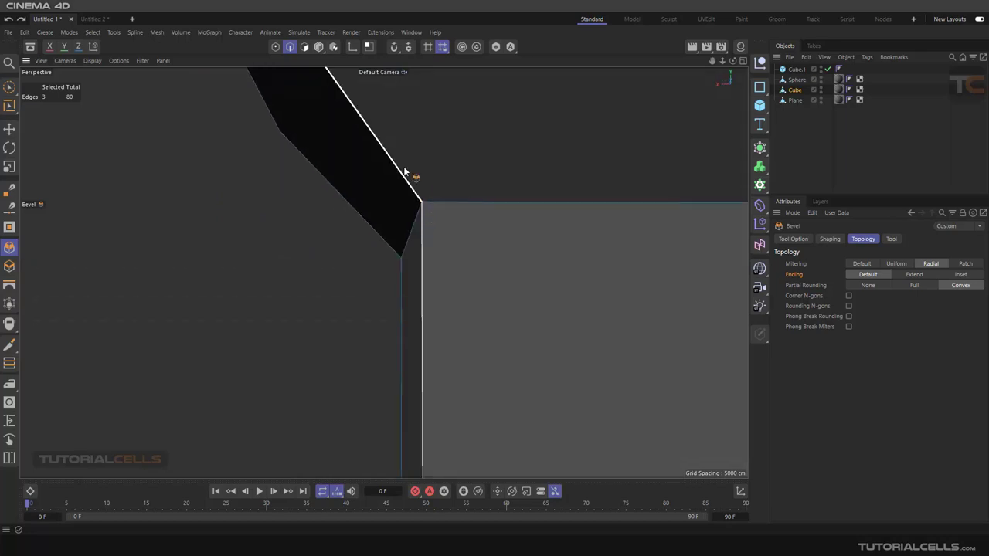
pyautogui.keyDown('alt'); pyautogui.moveTo(350, 236); pyautogui.dragTo(373, 238); pyautogui.keyUp('alt')
pyautogui.moveTo(243, 314); pyautogui.dragTo(310, 314)
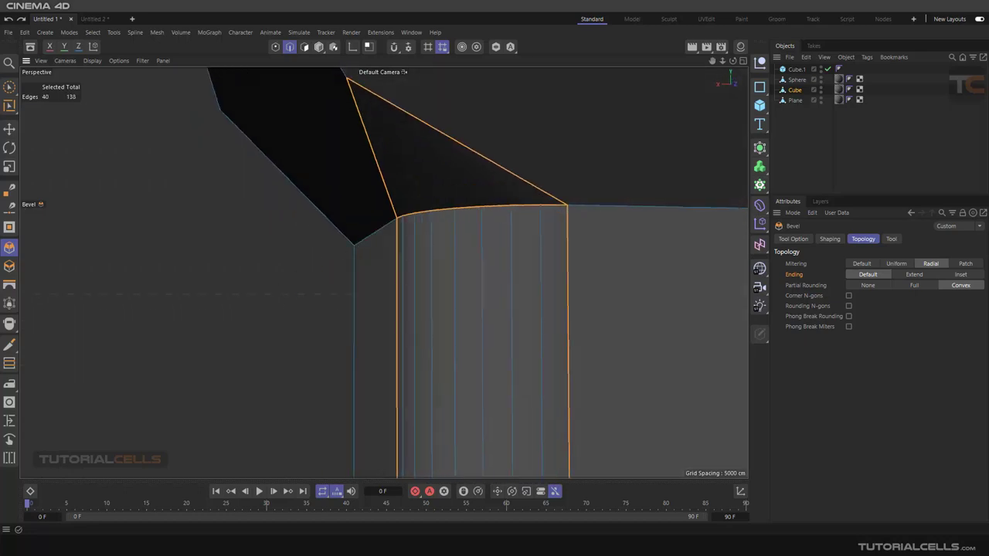
pyautogui.moveTo(741, 331); pyautogui.dragTo(641, 330)
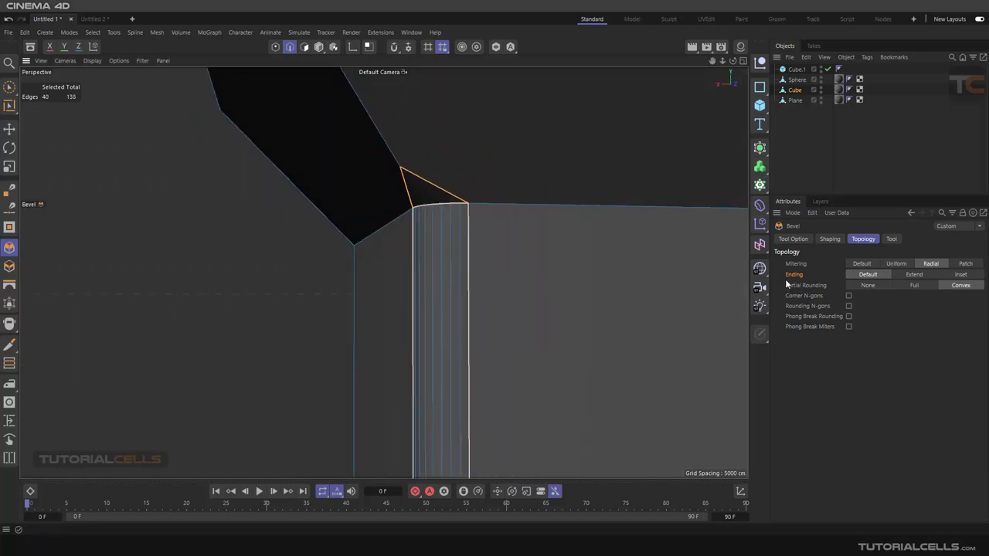
pyautogui.keyDown('alt'); pyautogui.moveTo(415, 214); pyautogui.dragTo(417, 235); pyautogui.keyUp('alt')
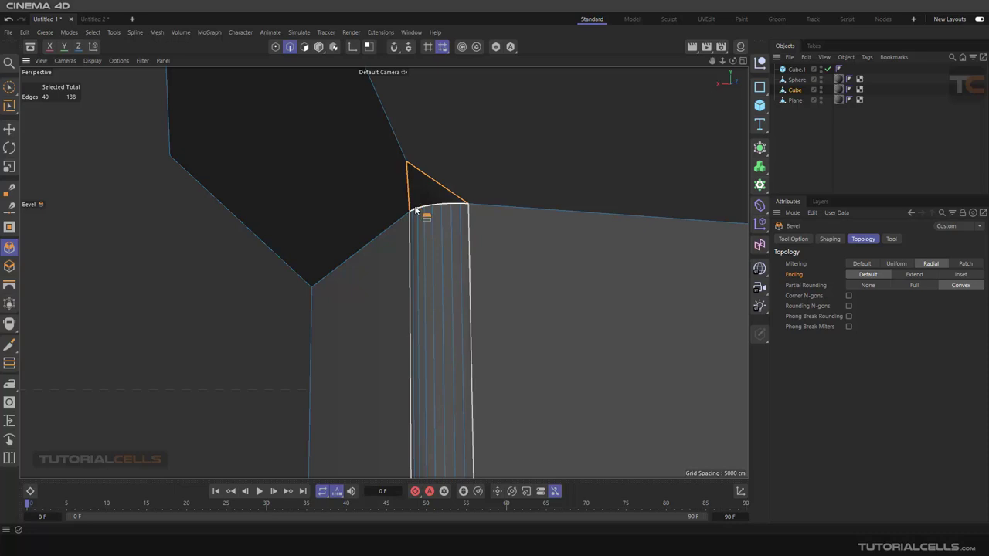
pyautogui.keyDown('alt'); pyautogui.moveTo(450, 200); pyautogui.dragTo(417, 200); pyautogui.keyUp('alt')
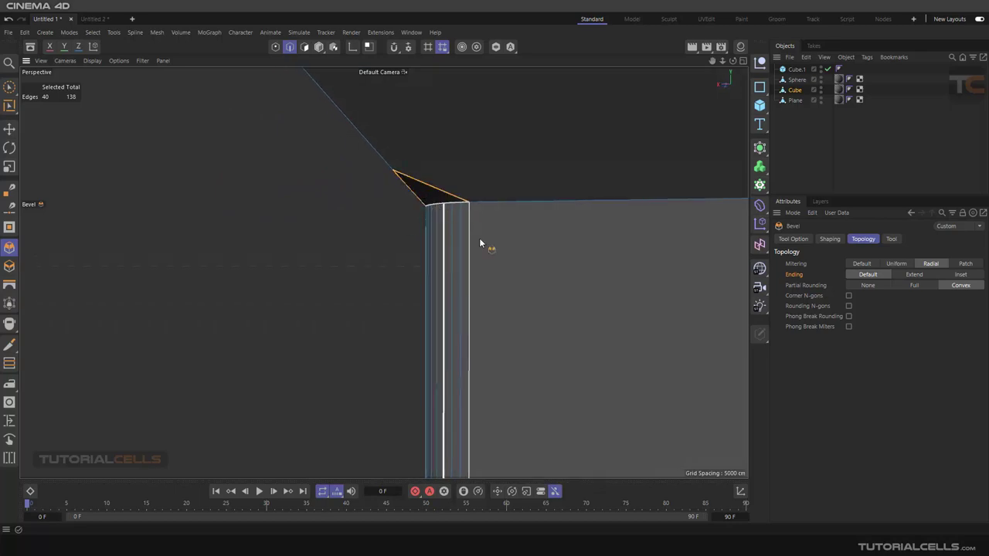
# Compare the Extend and Inset ending options on the column's bevel, finishing with Inset.
pyautogui.click(902, 276)
pyautogui.scroll(-2, 495, 337)
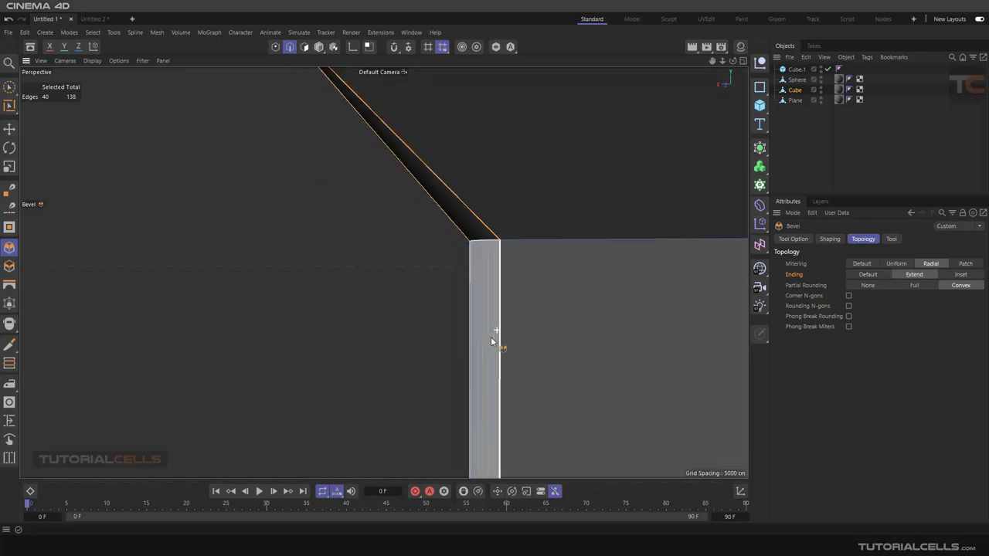
pyautogui.moveTo(491, 336)
pyautogui.keyDown('alt'); pyautogui.mouseDown()
pyautogui.moveTo(476, 348)
pyautogui.moveTo(483, 333)
pyautogui.mouseUp(); pyautogui.keyUp('alt')
pyautogui.scroll(-3, 483, 333)
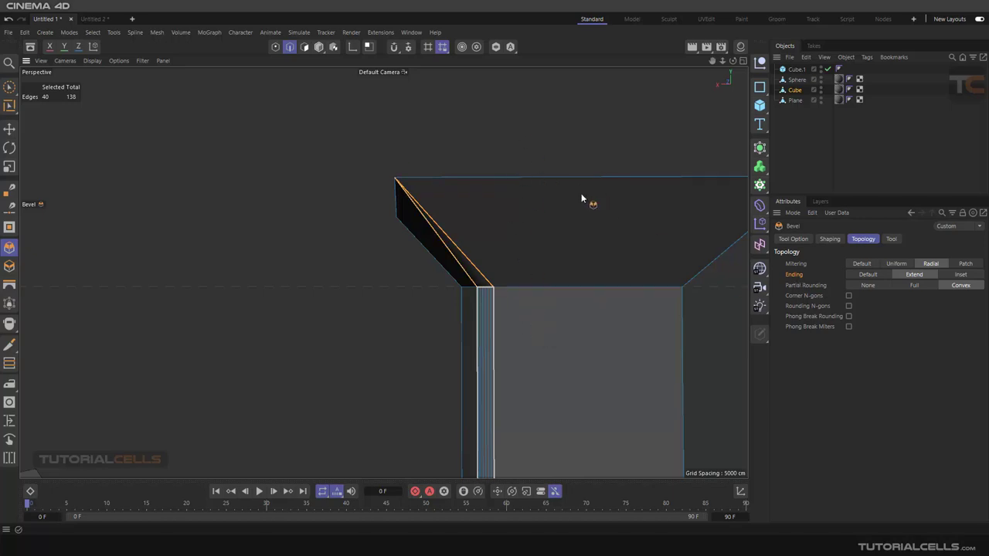
pyautogui.click(960, 275)
pyautogui.scroll(6, 498, 277)
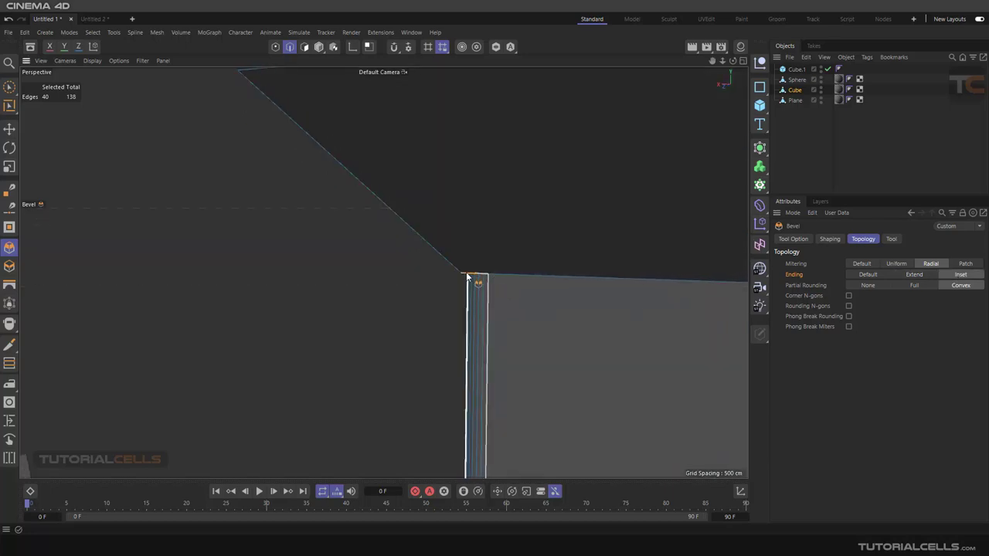
pyautogui.keyDown('alt'); pyautogui.moveTo(456, 285); pyautogui.dragTo(484, 228); pyautogui.keyUp('alt')
pyautogui.keyDown('alt'); pyautogui.moveTo(485, 230); pyautogui.dragTo(473, 282, button='middle'); pyautogui.keyUp('alt')
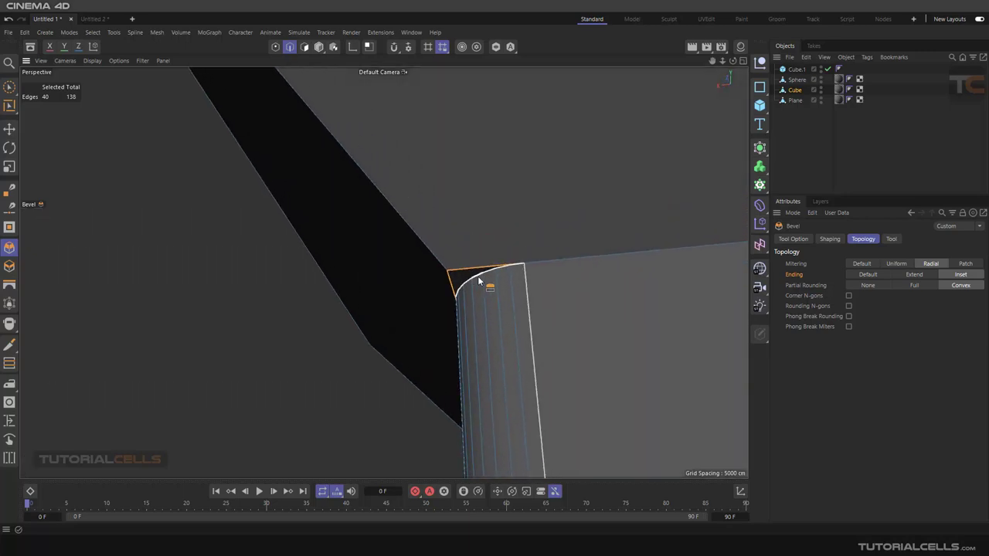
pyautogui.scroll(3, 478, 277)
pyautogui.scroll(-2, 477, 300)
pyautogui.keyDown('alt'); pyautogui.moveTo(476, 305); pyautogui.dragTo(487, 281); pyautogui.keyUp('alt')
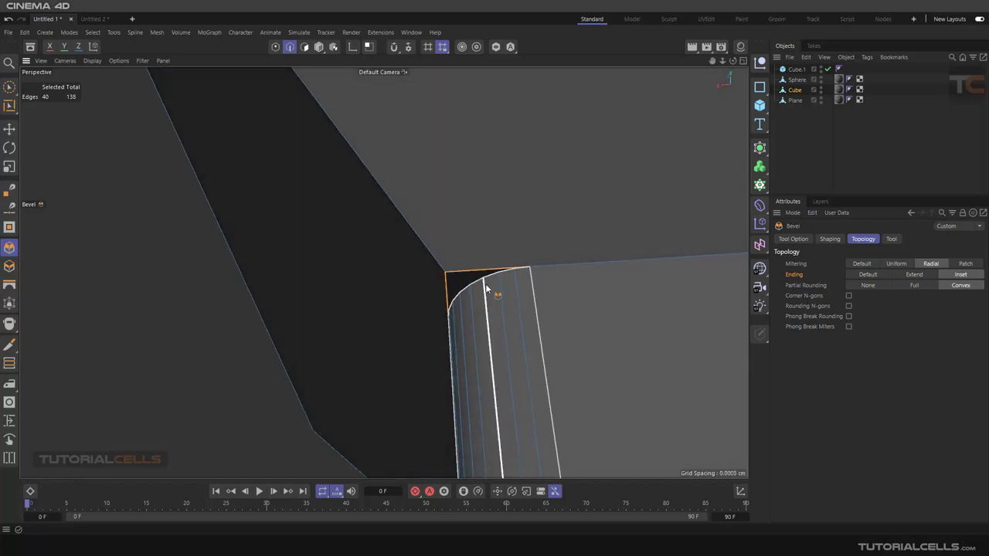
# Select the Sphere object with the extruded block.
pyautogui.click(822, 286)
pyautogui.keyDown('alt'); pyautogui.moveTo(590, 332); pyautogui.dragTo(446, 351, button='right'); pyautogui.keyUp('alt')
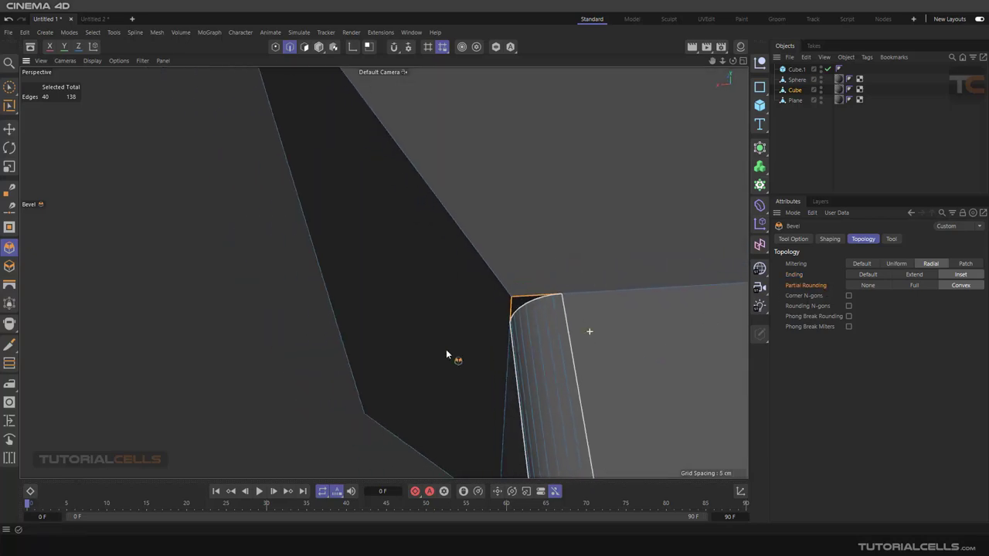
pyautogui.scroll(-6, 446, 355)
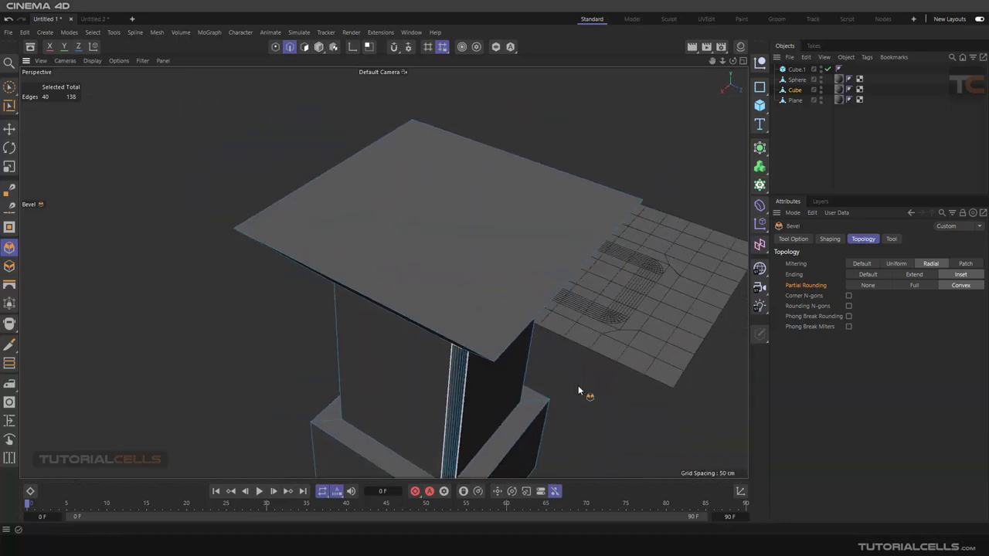
pyautogui.keyDown('alt'); pyautogui.moveTo(578, 390); pyautogui.dragTo(476, 261, button='middle'); pyautogui.keyUp('alt')
pyautogui.scroll(-5, 476, 261)
pyautogui.keyDown('alt'); pyautogui.moveTo(311, 411); pyautogui.dragTo(409, 288); pyautogui.keyUp('alt')
pyautogui.scroll(6, 413, 293)
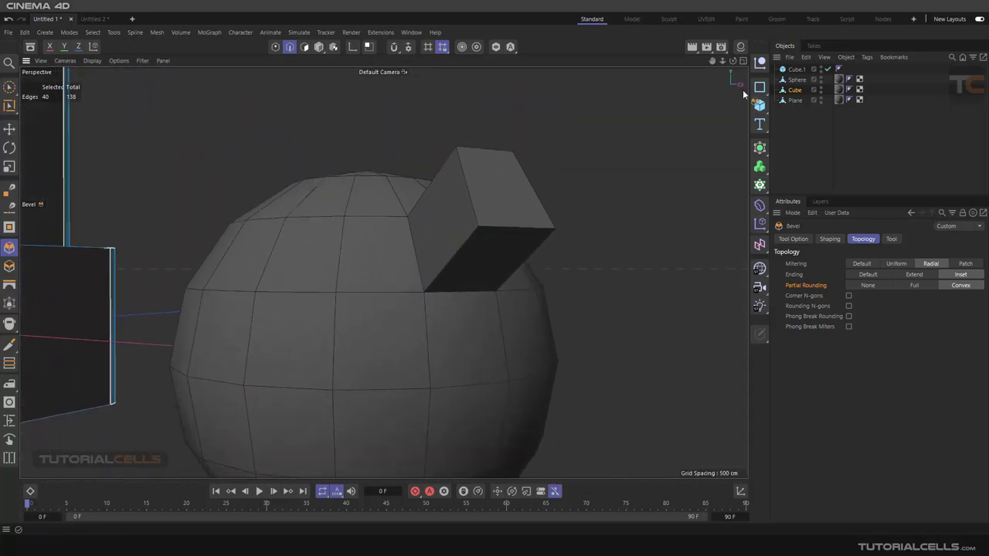
pyautogui.click(788, 83)
pyautogui.keyDown('alt'); pyautogui.moveTo(418, 348); pyautogui.dragTo(438, 317); pyautogui.keyUp('alt')
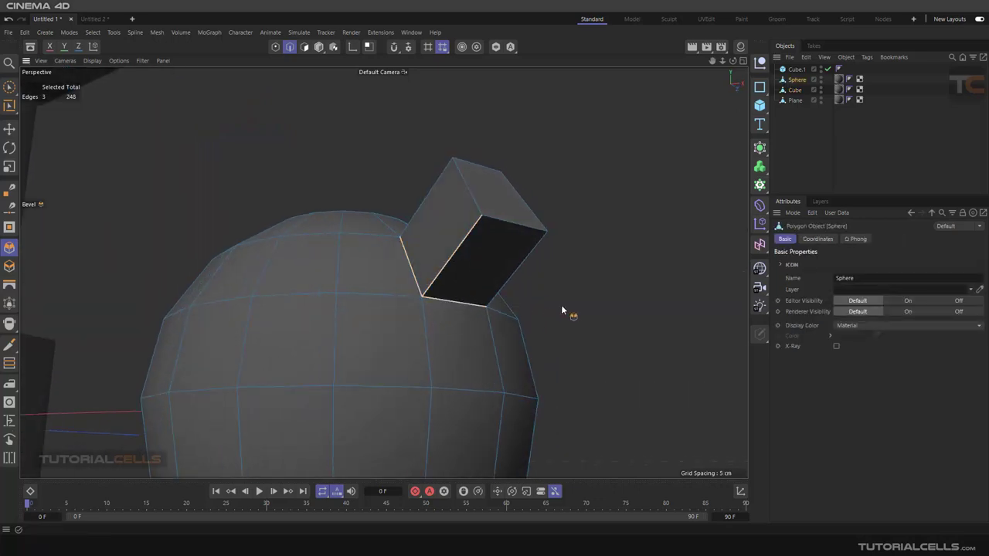
# Bevel the Sphere's three selected edges at the extruded block's corner with Convex partial rounding, and show the bevel's topology settings.
pyautogui.moveTo(562, 307); pyautogui.dragTo(618, 307)
pyautogui.scroll(3, 401, 292)
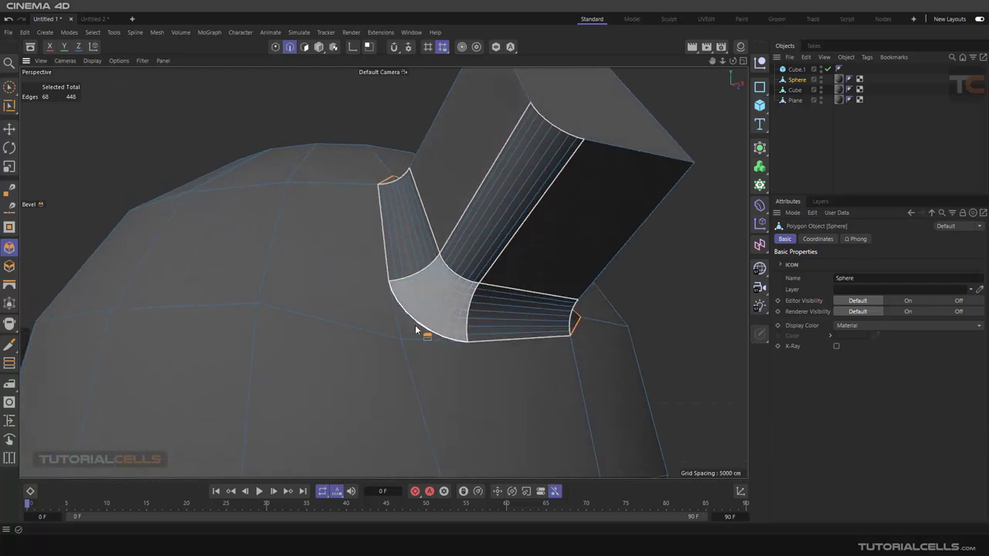
pyautogui.click(13, 245)
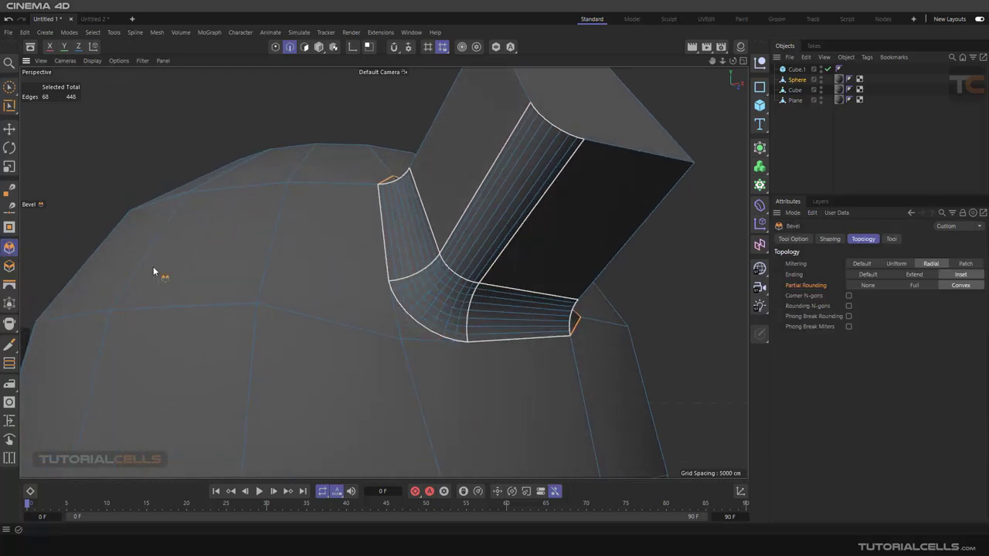
# Set the bevel's Partial Rounding to None, and undo the bevel on the Sphere.
pyautogui.click(866, 286)
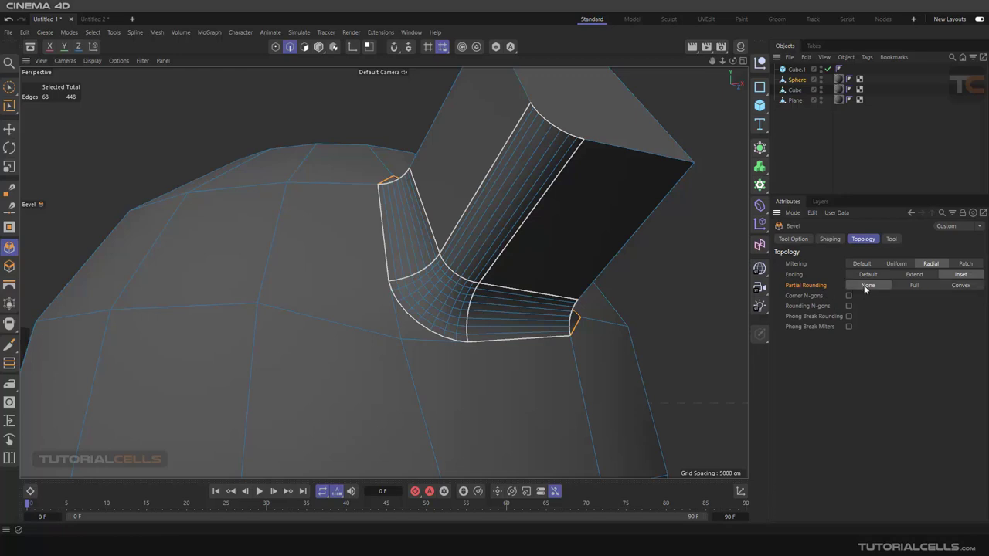
pyautogui.hotkey('ctrl', 'z')
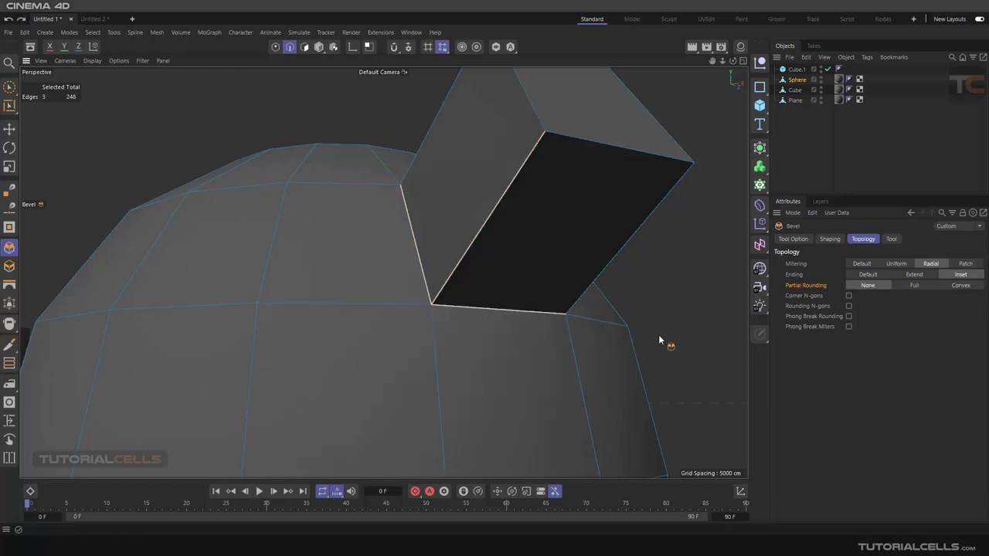
# Bevel the Sphere's three selected edges by about 5.16 cm with Radial mitering, Inset ending and no partial rounding.
pyautogui.moveTo(658, 338); pyautogui.dragTo(711, 338)
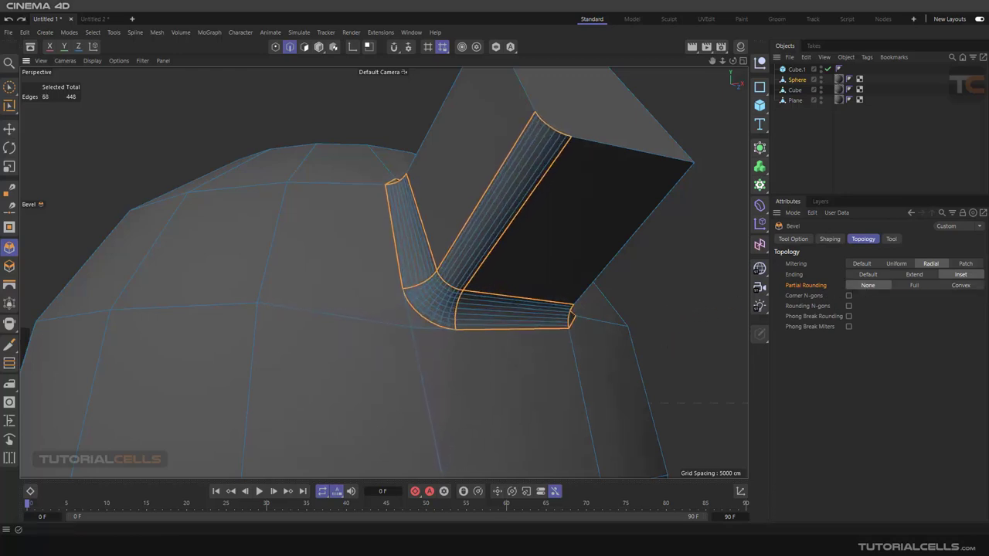
pyautogui.scroll(2, 456, 337)
pyautogui.scroll(-1, 545, 313)
pyautogui.scroll(1, 686, 260)
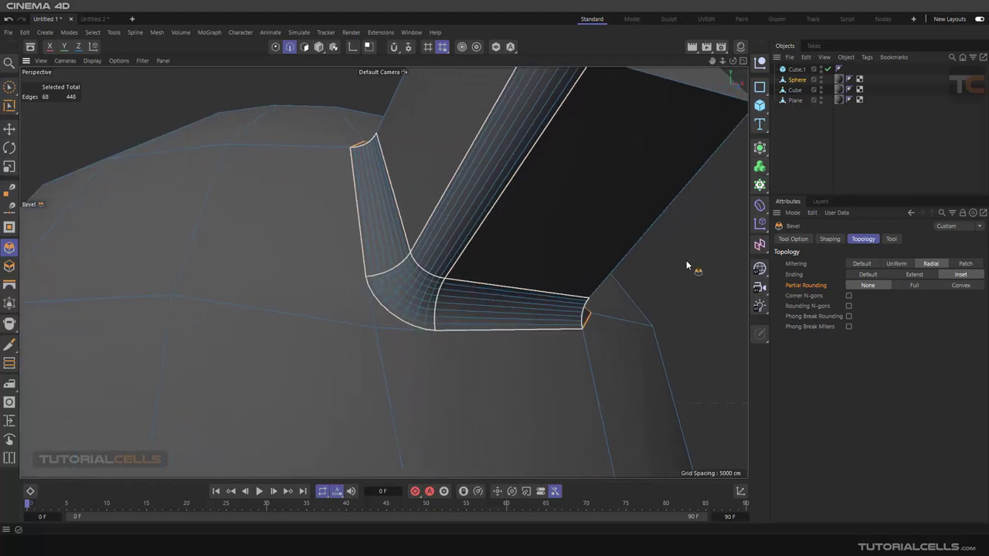
# Test the Sphere bevel's Depth at 61% and 100%, and undo the bevel.
pyautogui.click(791, 239)
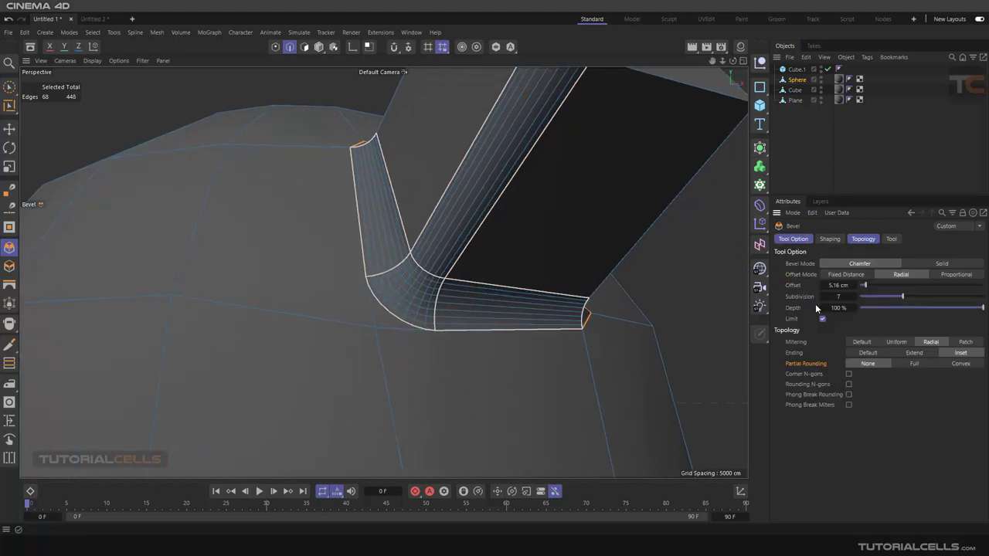
pyautogui.click(960, 309)
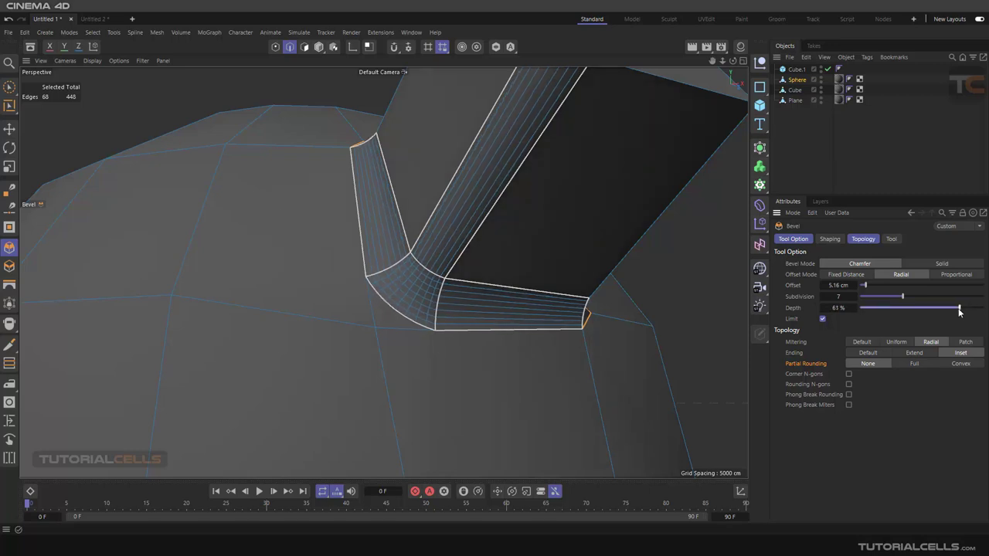
pyautogui.moveTo(960, 310); pyautogui.dragTo(984, 313)
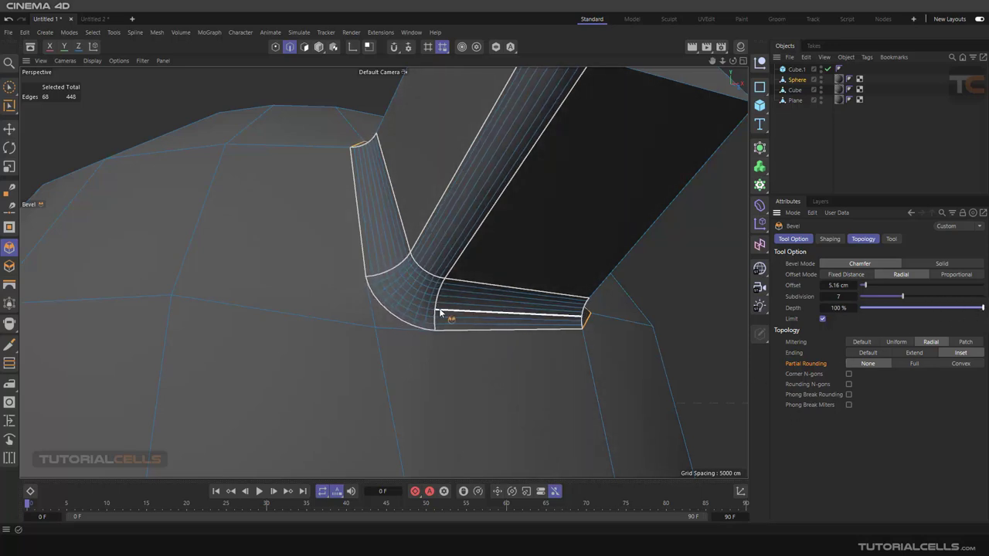
pyautogui.scroll(-4, 541, 296)
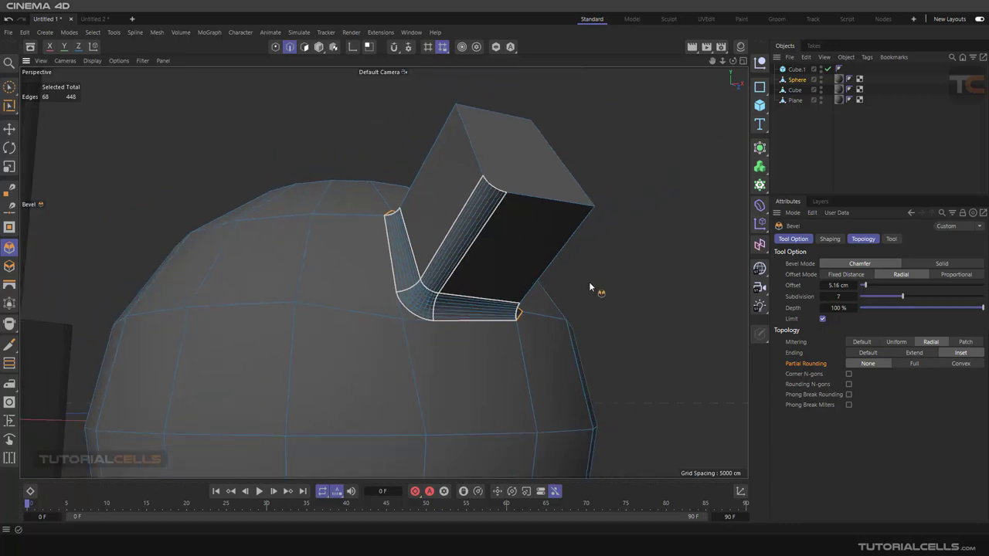
pyautogui.hotkey('ctrl', 'z')
# Bevel the same three Sphere edges at the extruded block's corner again, with an Offset of 6 cm.
pyautogui.scroll(-2, 552, 296)
pyautogui.keyDown('alt'); pyautogui.moveTo(498, 320); pyautogui.dragTo(518, 295, button='middle'); pyautogui.keyUp('alt')
pyautogui.keyDown('alt'); pyautogui.moveTo(555, 305); pyautogui.dragTo(557, 334); pyautogui.keyUp('alt')
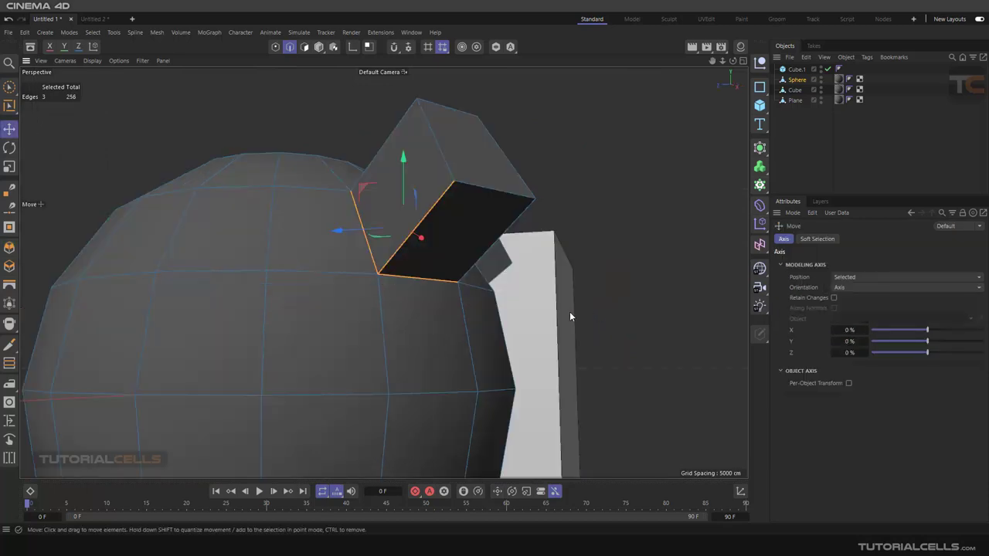
pyautogui.scroll(2, 395, 278)
pyautogui.keyDown('alt'); pyautogui.moveTo(395, 278); pyautogui.dragTo(461, 302); pyautogui.keyUp('alt')
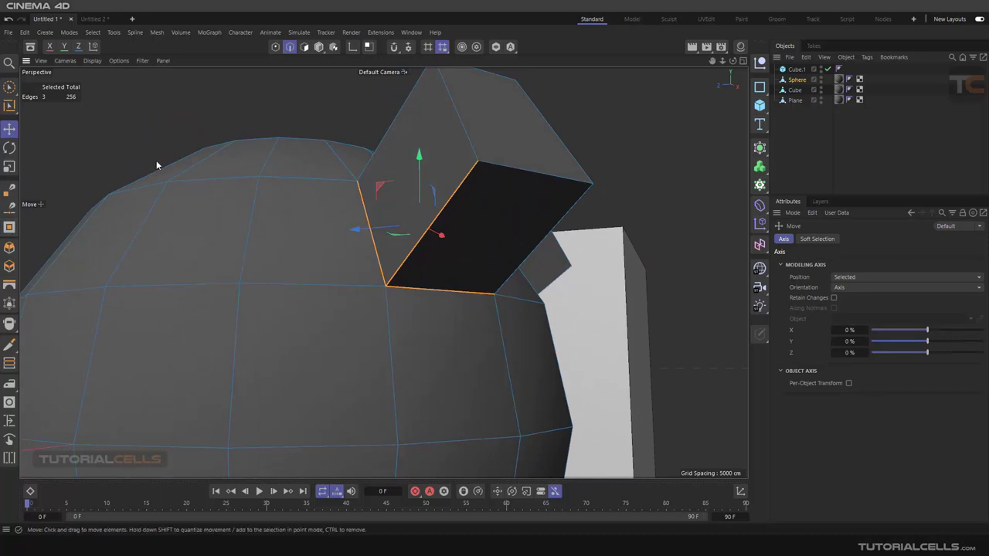
pyautogui.press('m')
pyautogui.press('s')
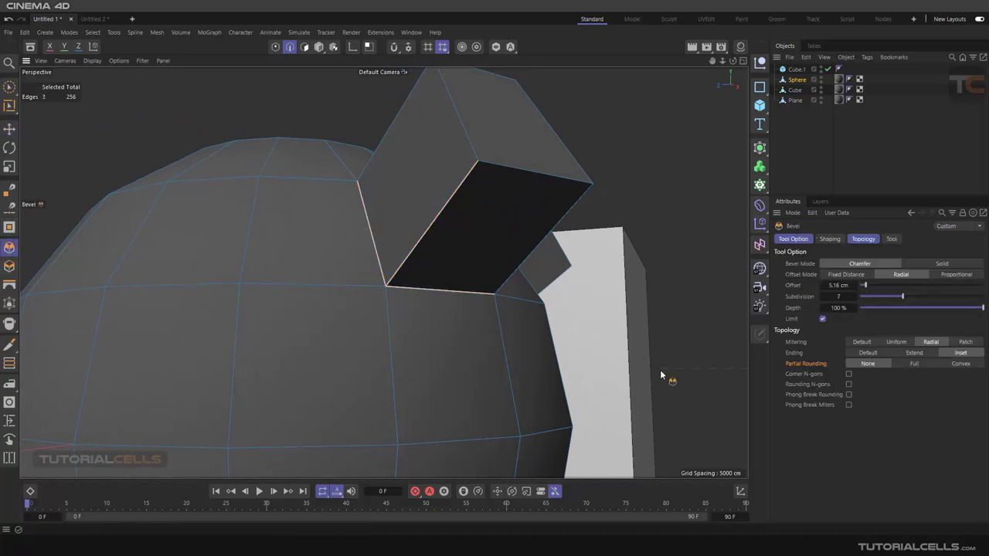
pyautogui.moveTo(661, 375); pyautogui.dragTo(677, 375)
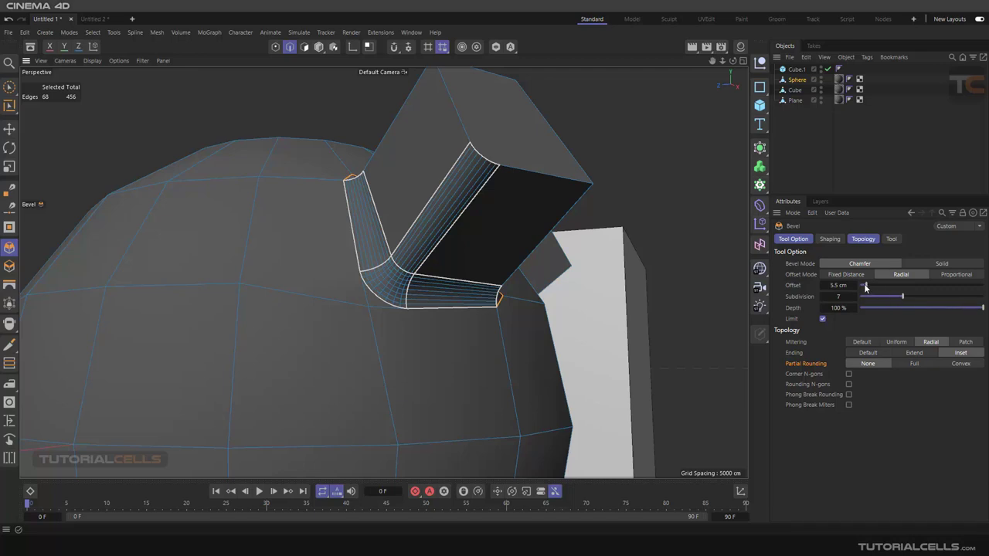
pyautogui.moveTo(865, 288); pyautogui.dragTo(867, 288)
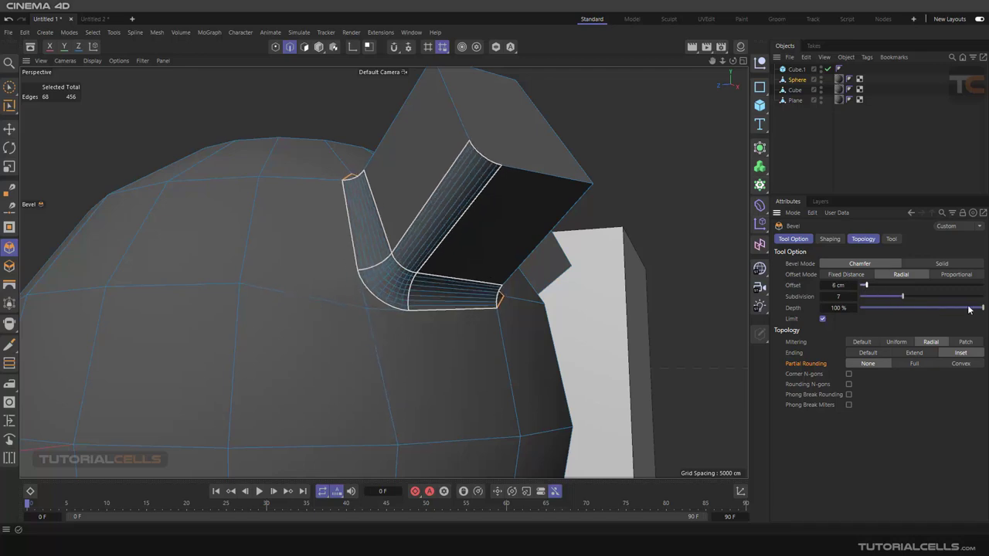
# Set the bevel's Depth to 53%, and use Full partial rounding with Default mitering.
pyautogui.moveTo(969, 309)
pyautogui.mouseDown()
pyautogui.moveTo(856, 312)
pyautogui.moveTo(983, 309)
pyautogui.moveTo(904, 306)
pyautogui.moveTo(955, 308)
pyautogui.mouseUp()
pyautogui.scroll(-3, 510, 313)
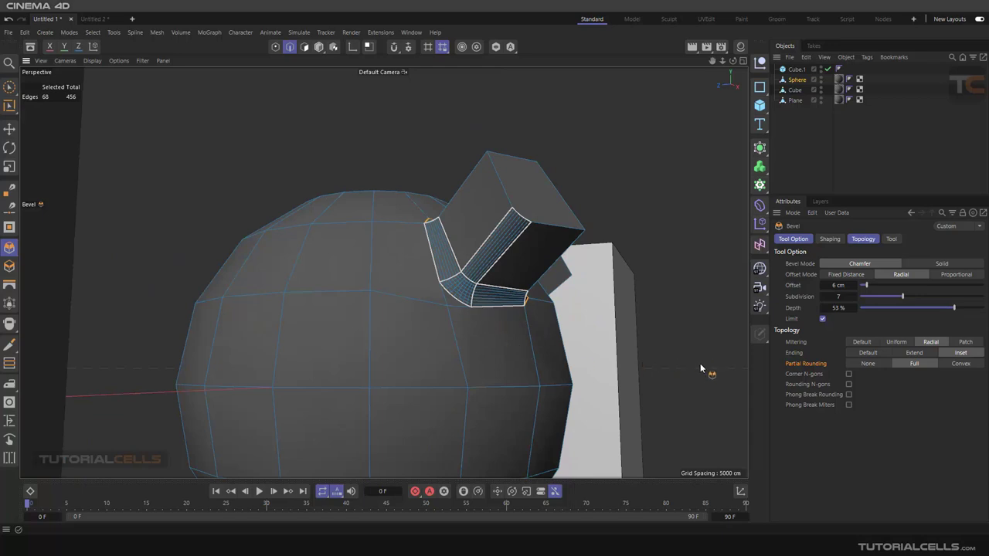
pyautogui.click(862, 342)
pyautogui.scroll(5, 471, 313)
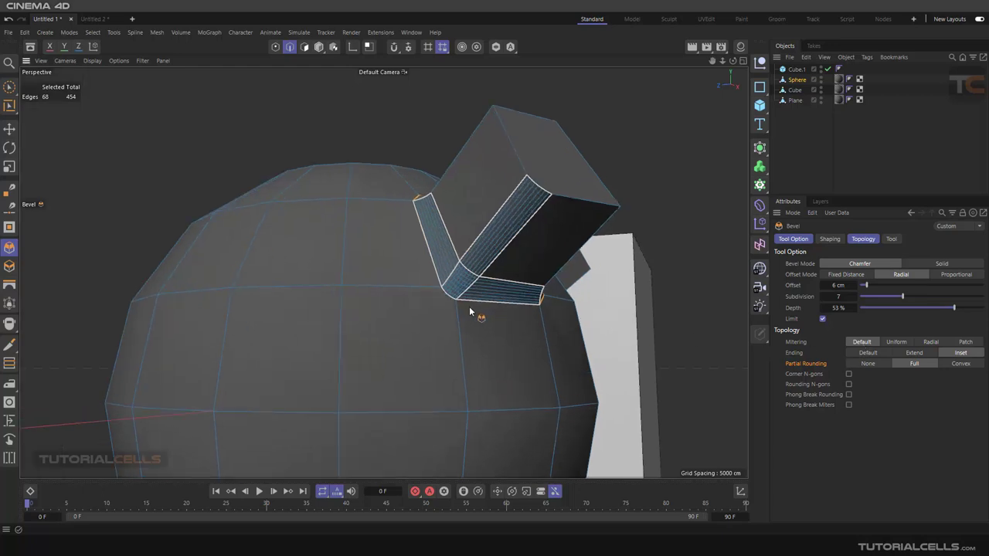
pyautogui.scroll(3, 465, 317)
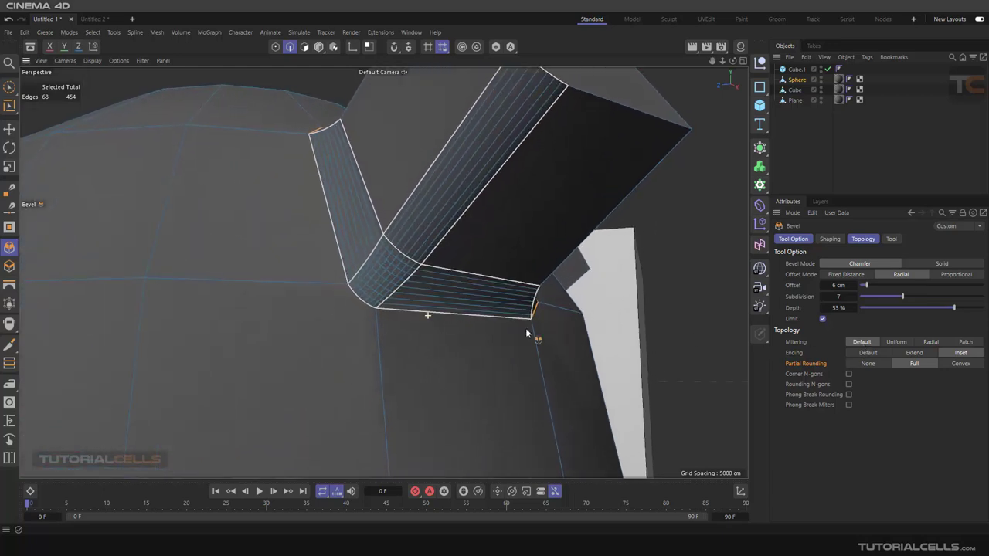
# Turn the bevel's Partial Rounding to None and raise the Depth to 80% while viewing the corner up close.
pyautogui.click(866, 364)
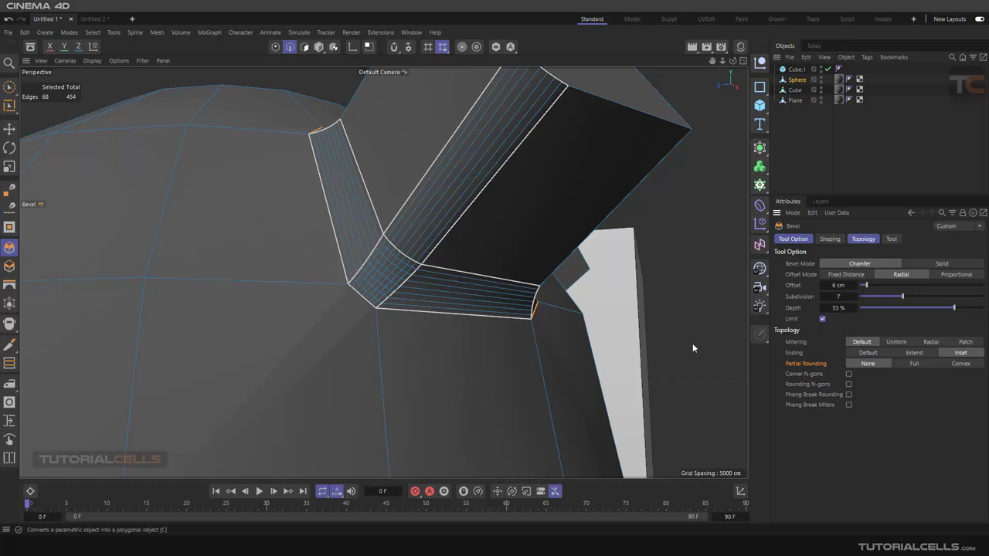
pyautogui.scroll(-2, 592, 351)
pyautogui.keyDown('alt'); pyautogui.moveTo(483, 337); pyautogui.dragTo(479, 310); pyautogui.keyUp('alt')
pyautogui.scroll(3, 421, 300)
pyautogui.keyDown('alt'); pyautogui.moveTo(395, 307); pyautogui.dragTo(416, 315); pyautogui.keyUp('alt')
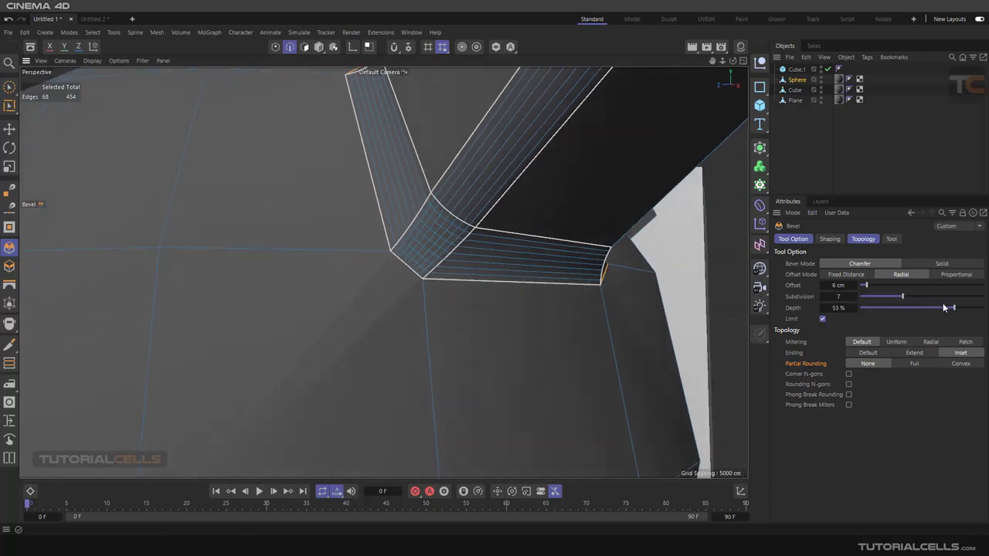
pyautogui.moveTo(943, 308); pyautogui.dragTo(962, 314)
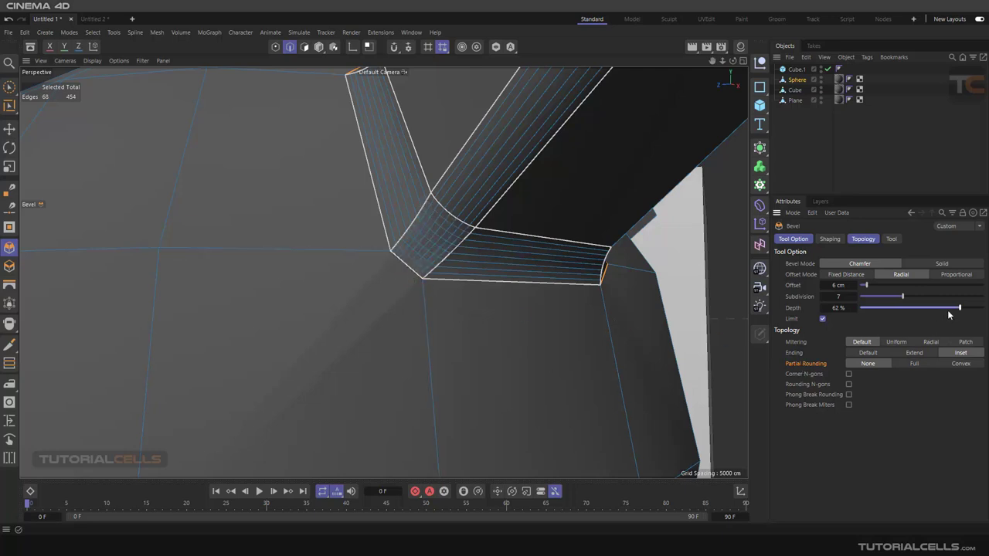
pyautogui.moveTo(959, 309)
pyautogui.mouseDown()
pyautogui.moveTo(976, 311)
pyautogui.moveTo(919, 311)
pyautogui.moveTo(971, 312)
pyautogui.mouseUp()
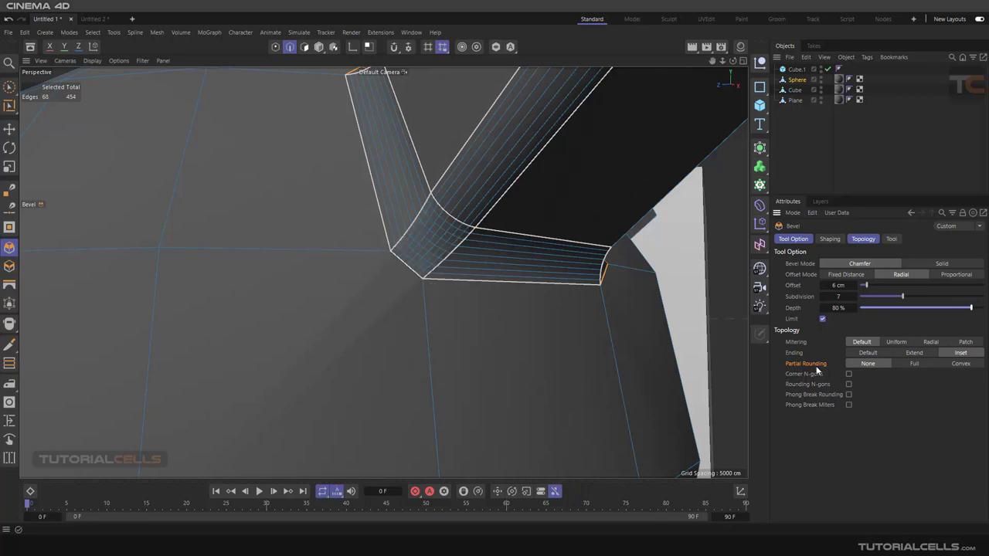
# Compare Full and Convex partial rounding while varying the Depth down to -2%, finishing with Convex at 100% Depth.
pyautogui.click(915, 364)
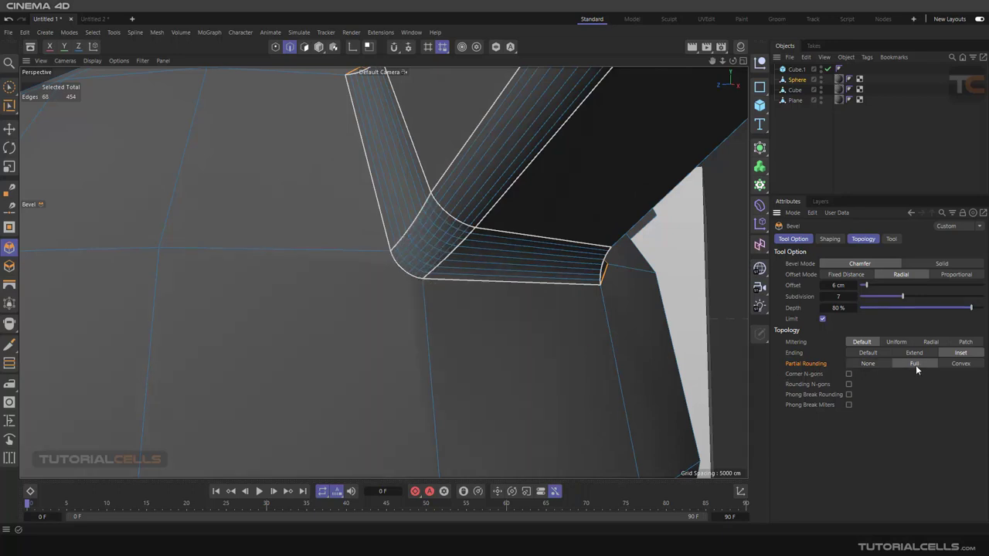
pyautogui.moveTo(969, 308)
pyautogui.mouseDown()
pyautogui.moveTo(872, 312)
pyautogui.moveTo(985, 307)
pyautogui.mouseUp()
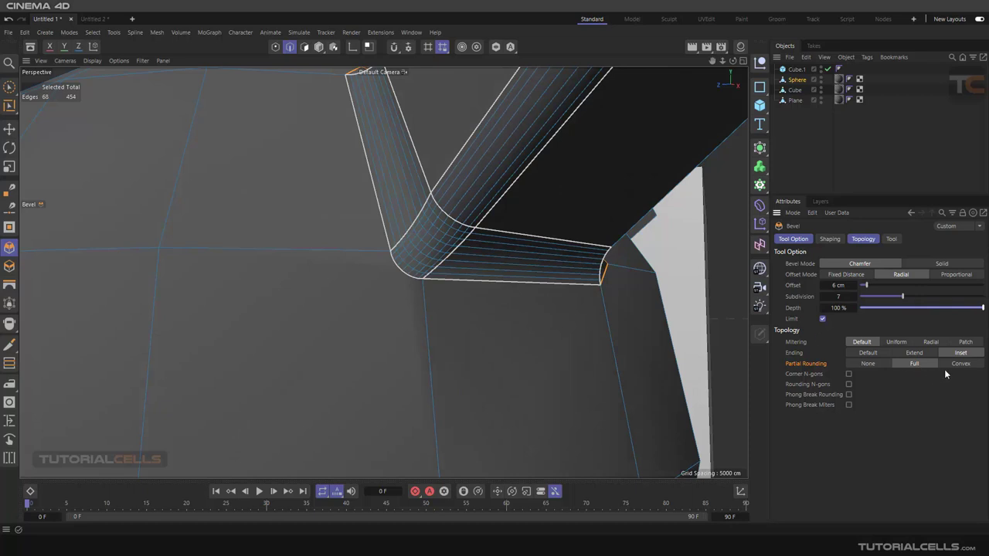
pyautogui.click(960, 365)
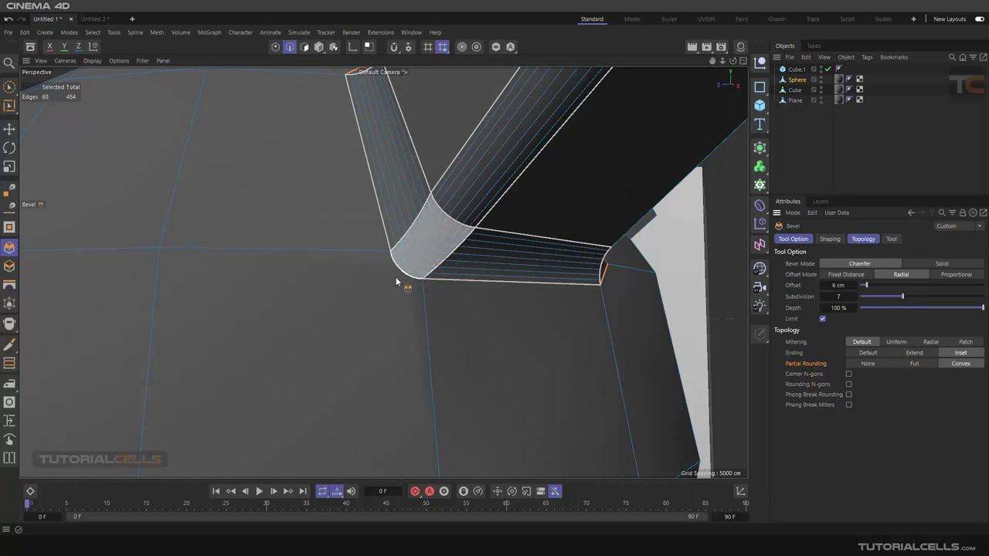
pyautogui.moveTo(957, 308); pyautogui.dragTo(920, 321)
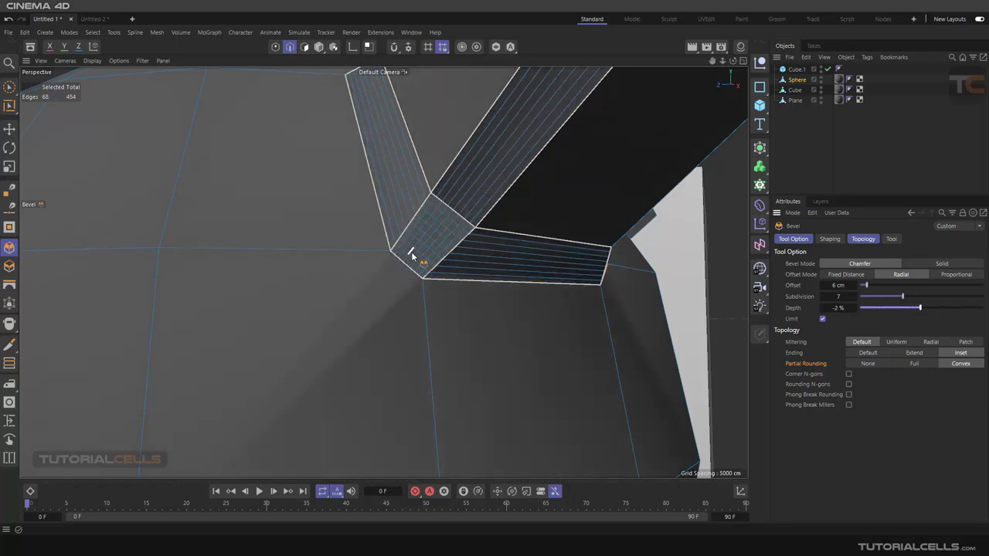
pyautogui.moveTo(917, 306); pyautogui.dragTo(984, 307)
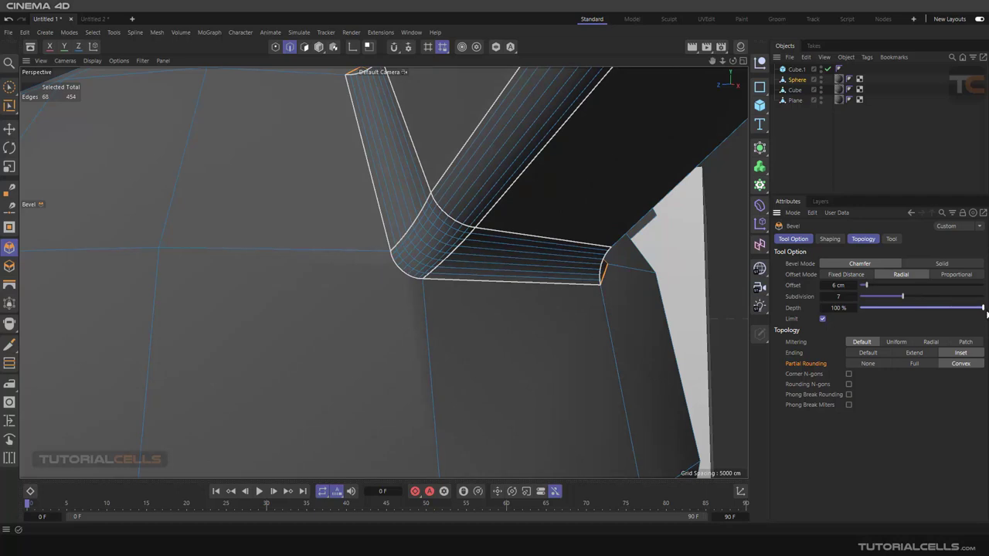
# Try Corner N-gons and Rounding N-gons one at a time on the Sphere's bevel, leaving both off.
pyautogui.keyDown('alt'); pyautogui.moveTo(602, 327); pyautogui.dragTo(524, 327); pyautogui.keyUp('alt')
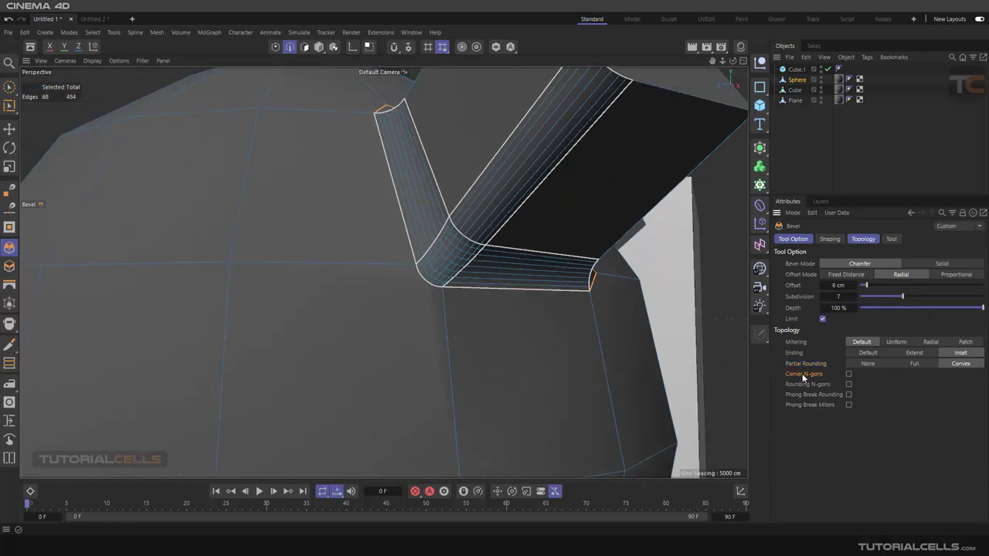
pyautogui.click(849, 374)
pyautogui.scroll(2, 459, 255)
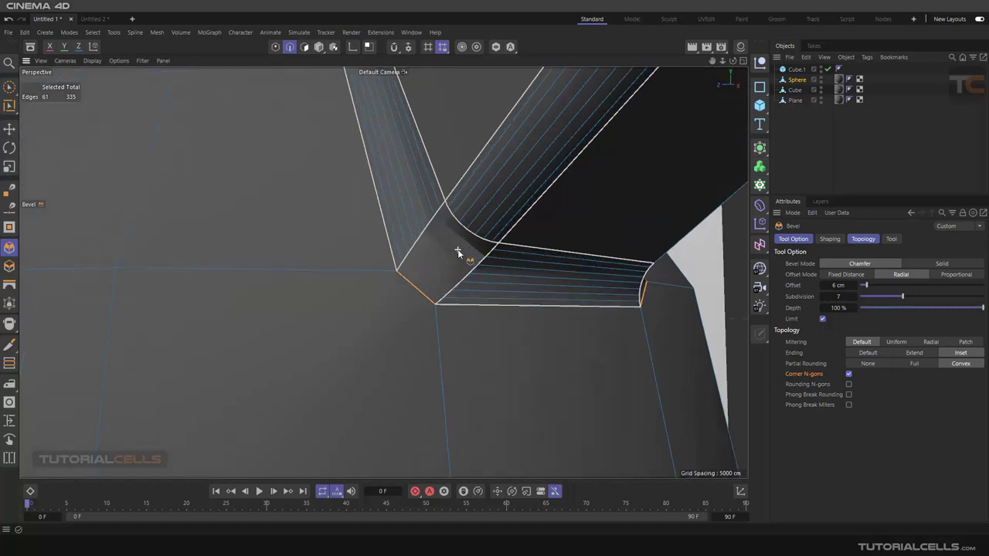
pyautogui.click(848, 374)
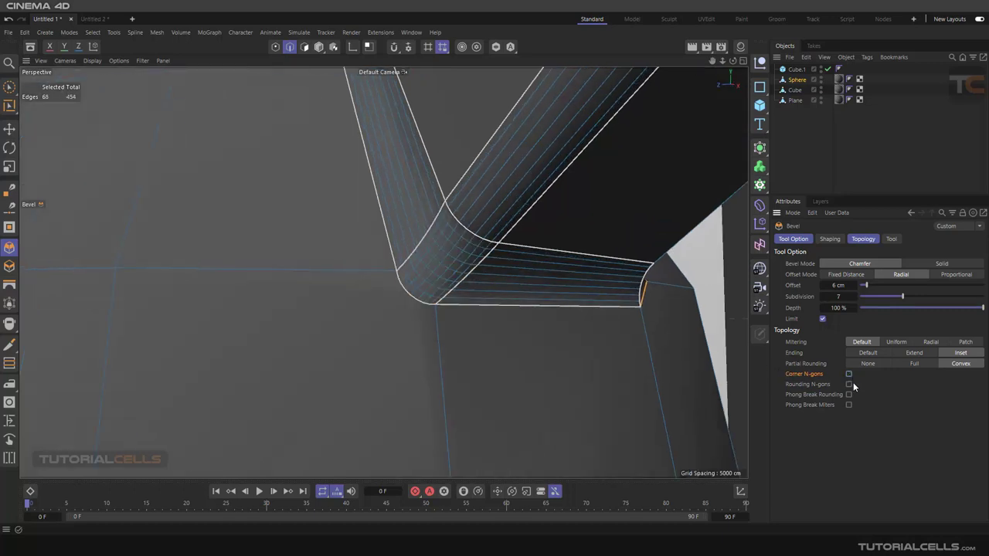
pyautogui.click(849, 384)
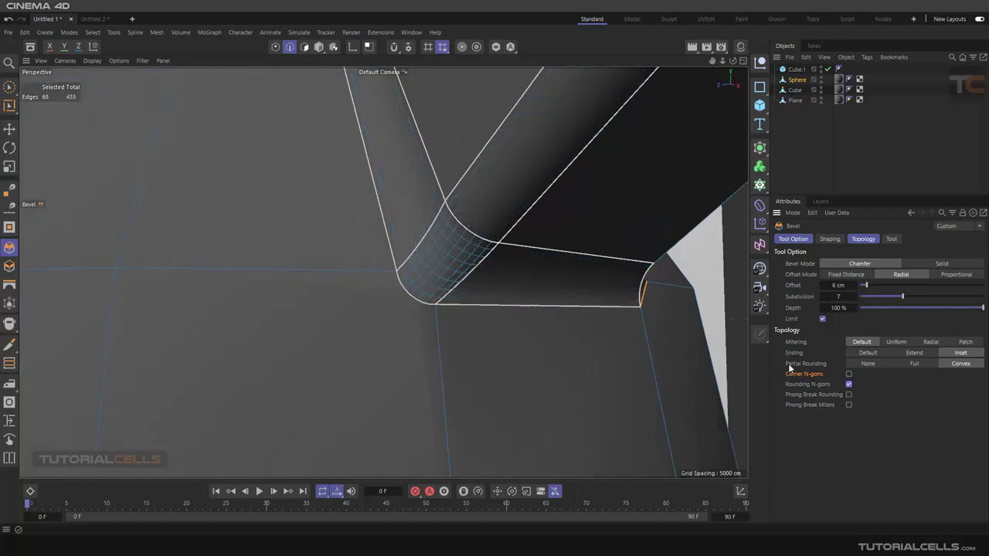
pyautogui.click(849, 384)
# Select the Cube.1 object and convert it to an editable polygon object.
pyautogui.scroll(-10, 448, 379)
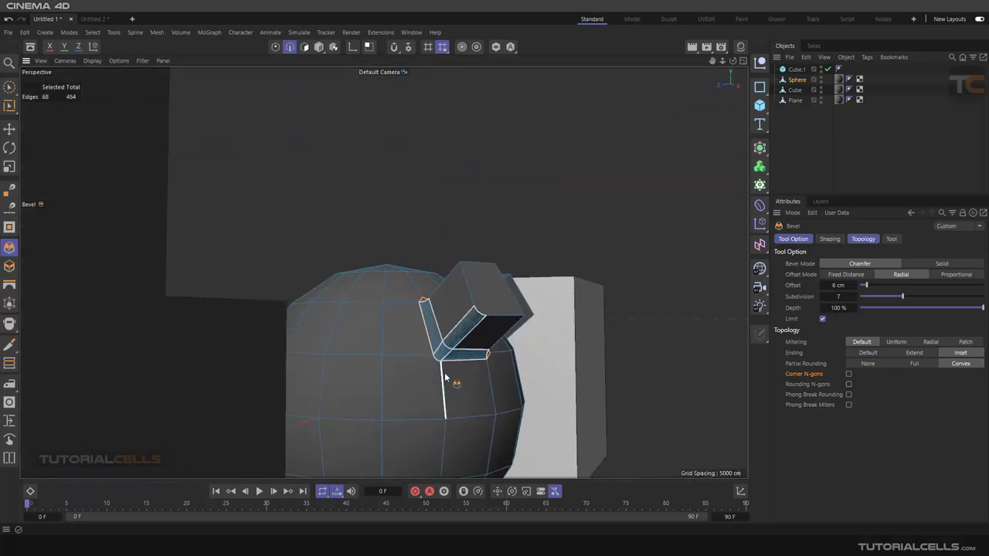
pyautogui.keyDown('alt'); pyautogui.moveTo(426, 390); pyautogui.dragTo(437, 293, button='middle'); pyautogui.keyUp('alt')
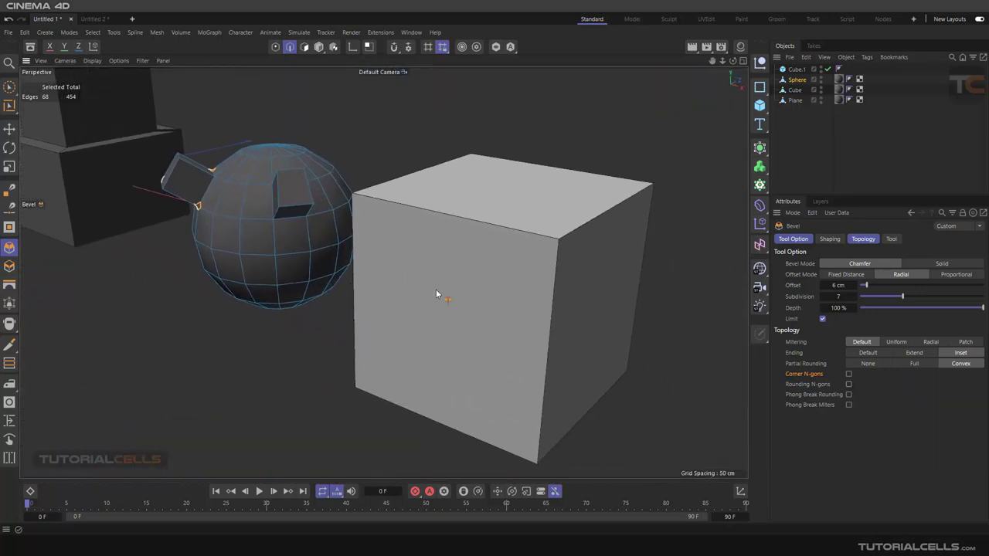
pyautogui.click(795, 101)
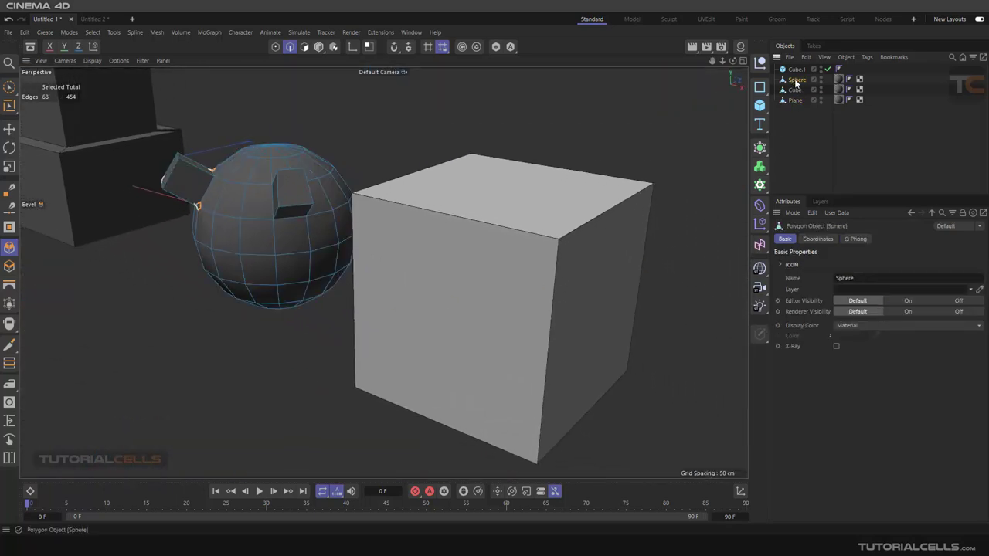
pyautogui.click(793, 90)
pyautogui.click(793, 100)
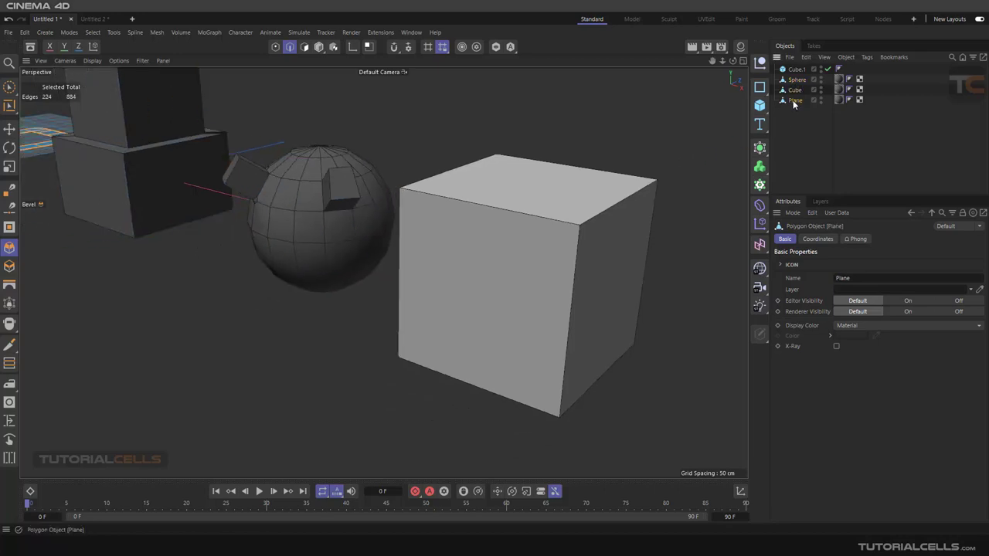
pyautogui.click(793, 71)
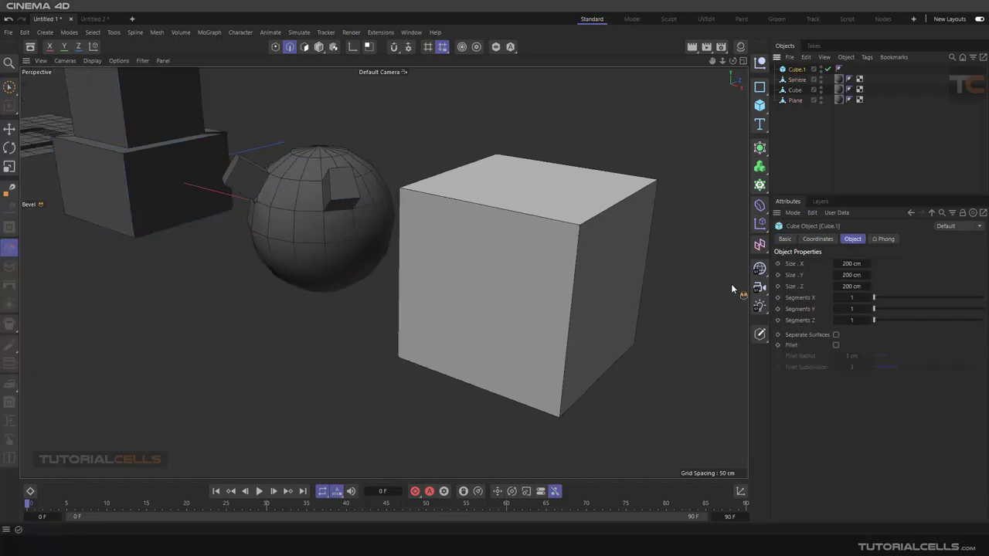
pyautogui.click(760, 334)
pyautogui.click(802, 352)
# Bevel all edges of Cube.1 by about 23.9 cm with 7 subdivisions, and show the Bevel tool's options.
pyautogui.keyDown('alt'); pyautogui.moveTo(621, 259); pyautogui.dragTo(557, 293); pyautogui.keyUp('alt')
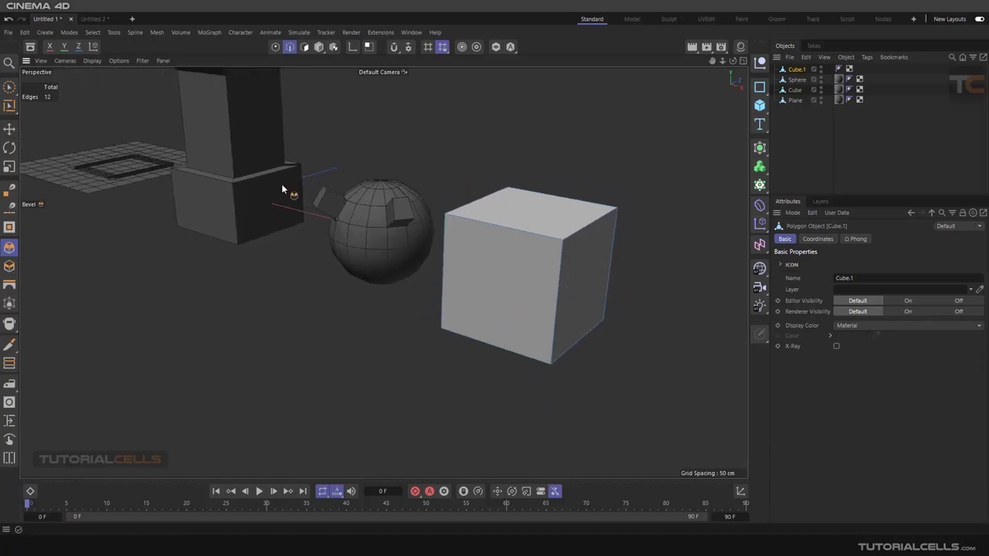
pyautogui.moveTo(339, 380); pyautogui.dragTo(448, 381)
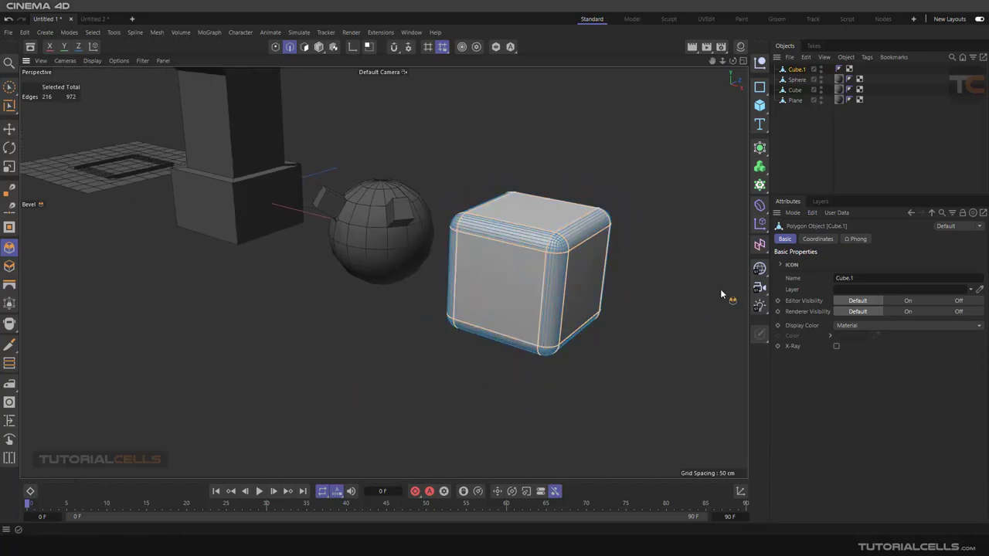
pyautogui.click(9, 247)
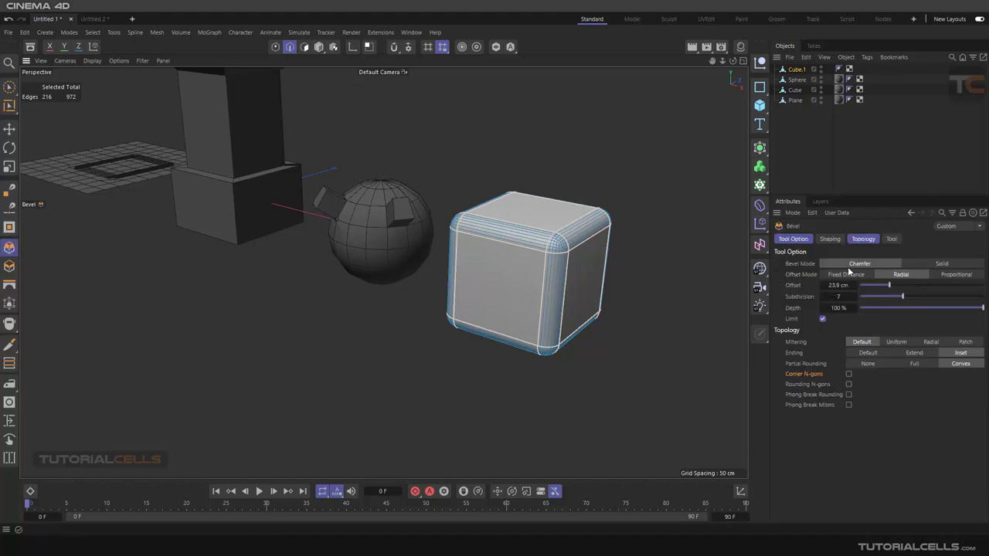
# Keep Cube.1's bevel in Chamfer mode, reduce its subdivision to 0 and render the view to inspect the edge shading.
pyautogui.click(923, 264)
pyautogui.click(878, 264)
pyautogui.moveTo(866, 295); pyautogui.dragTo(854, 296)
pyautogui.keyDown('alt'); pyautogui.moveTo(610, 275); pyautogui.dragTo(578, 260); pyautogui.keyUp('alt')
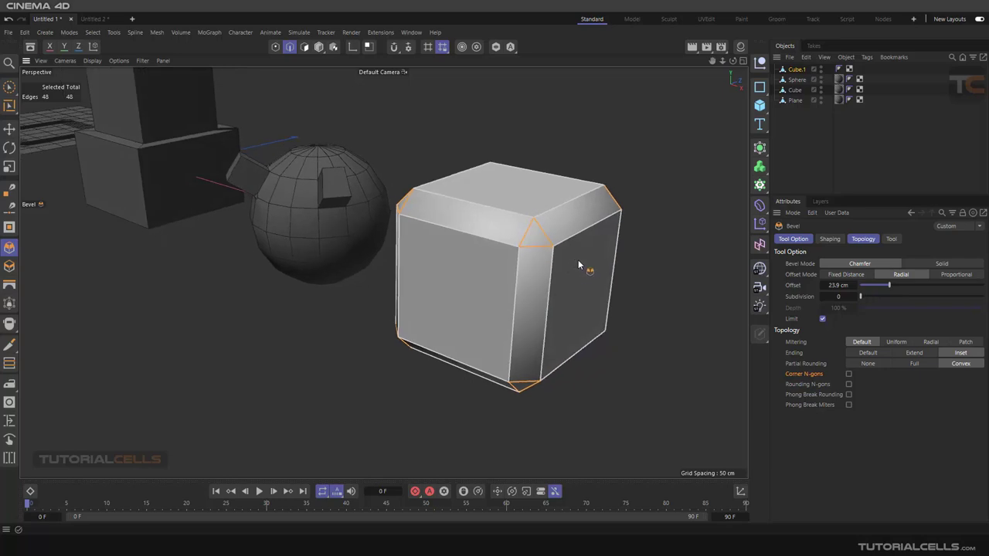
pyautogui.click(692, 47)
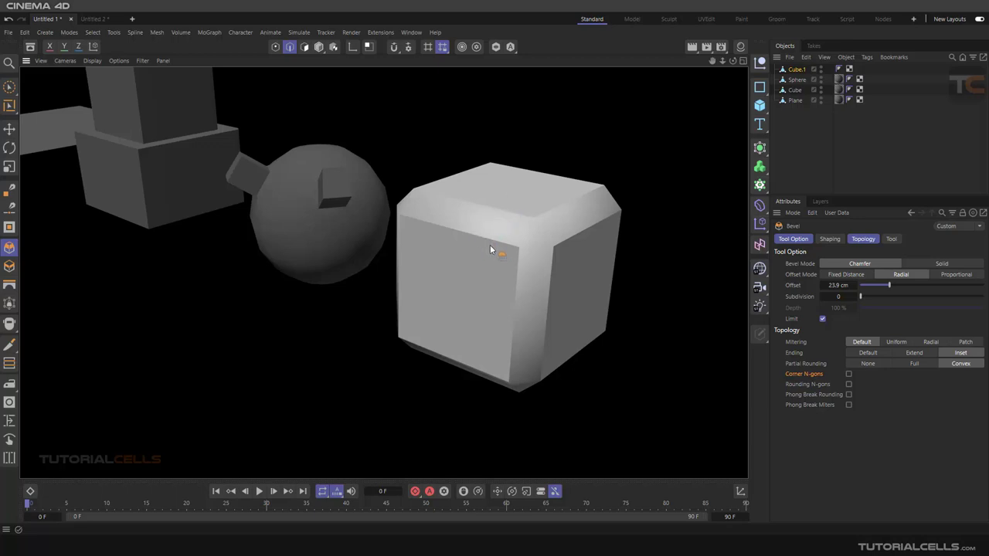
# Enable Phong Break Rounding and Phong Break Miters for Cube.1's bevel and inspect the shading from several angles.
pyautogui.click(848, 395)
pyautogui.click(848, 405)
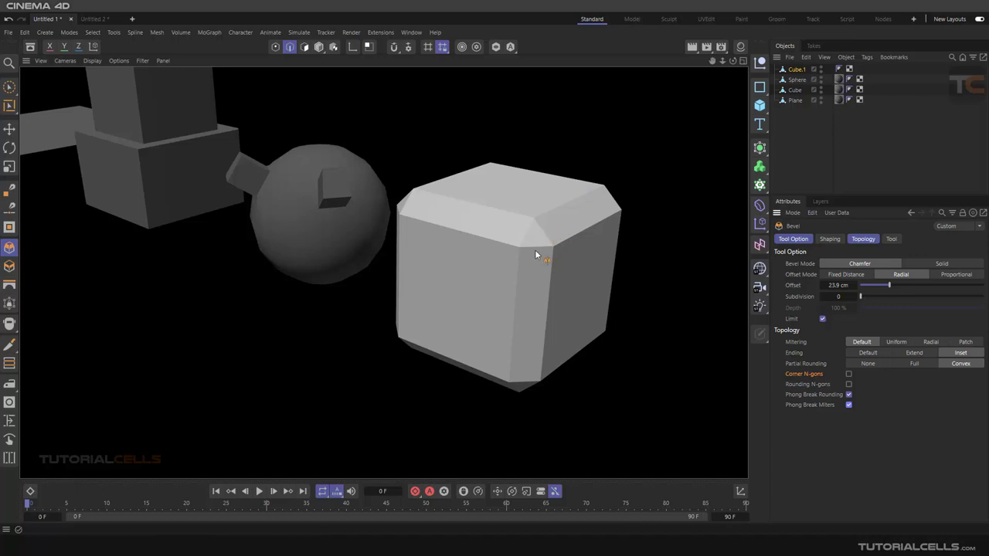
pyautogui.scroll(-3, 564, 273)
pyautogui.scroll(2, 570, 277)
pyautogui.keyDown('alt'); pyautogui.moveTo(566, 272); pyautogui.dragTo(568, 283); pyautogui.keyUp('alt')
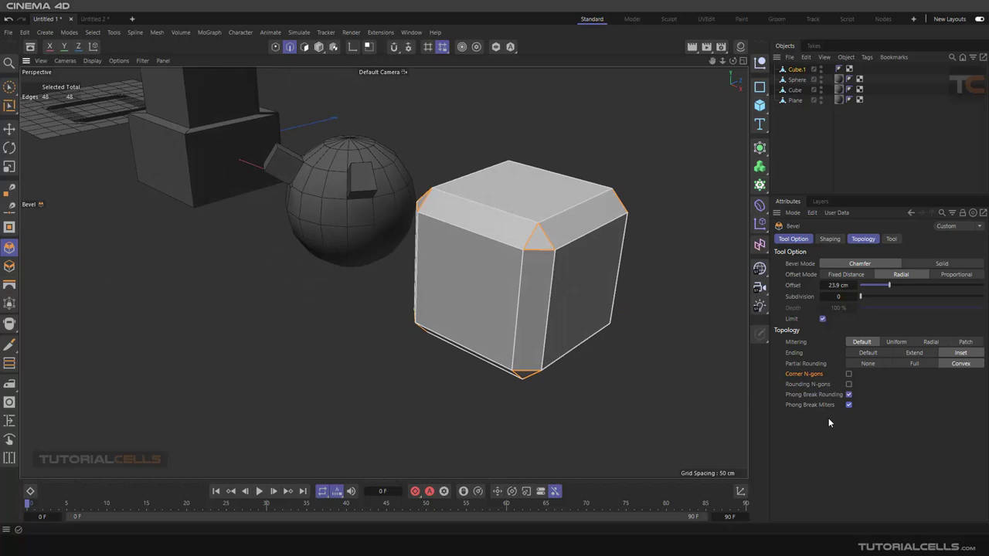
pyautogui.keyDown('alt'); pyautogui.moveTo(738, 313); pyautogui.dragTo(500, 240); pyautogui.keyUp('alt')
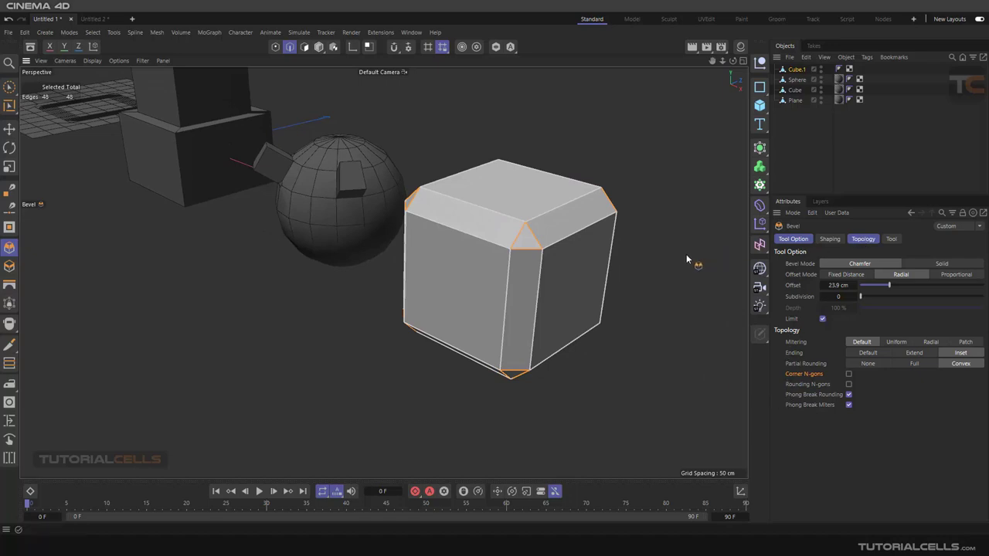
# Undo the bevel on all edges of Cube.1 and show the Bevel tool's realtime update, apply and reset settings.
pyautogui.hotkey('ctrl', 'z')
pyautogui.scroll(-1, 642, 254)
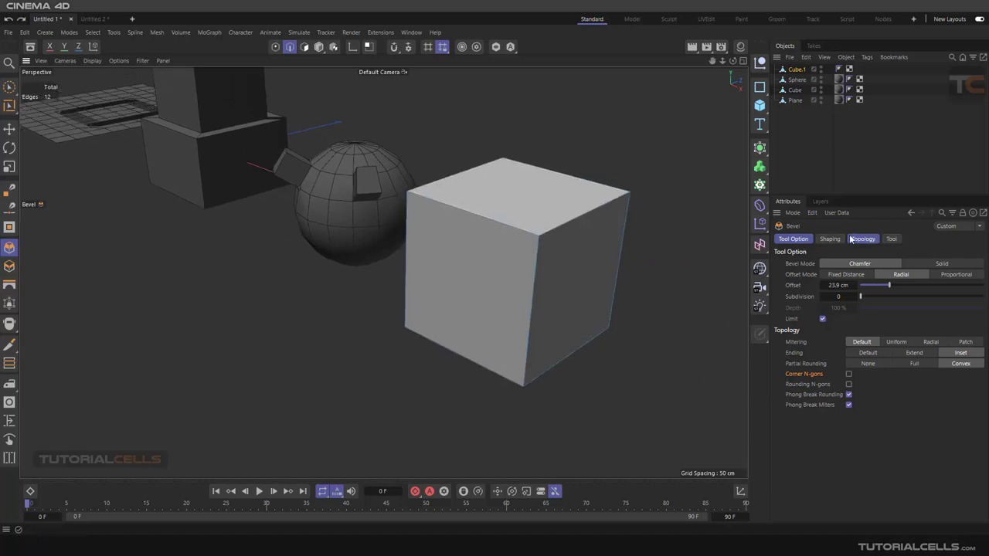
pyautogui.click(891, 239)
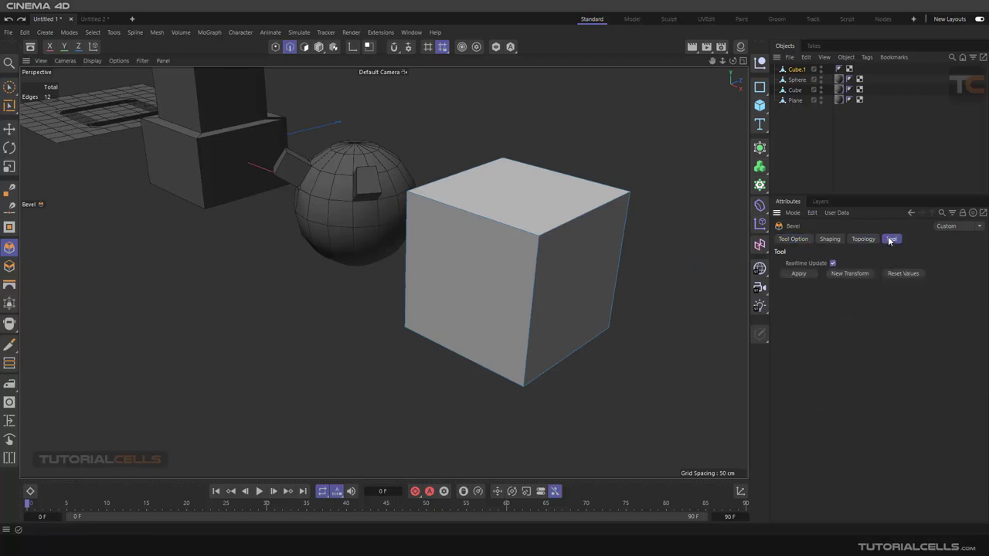
# Bevel one upper edge of Cube.1 by about 25.5 cm and set its subdivision to 8.
pyautogui.click(579, 218)
pyautogui.keyDown('alt'); pyautogui.moveTo(595, 313); pyautogui.dragTo(563, 300, button='middle'); pyautogui.keyUp('alt')
pyautogui.moveTo(562, 300); pyautogui.dragTo(545, 388)
pyautogui.click(793, 239)
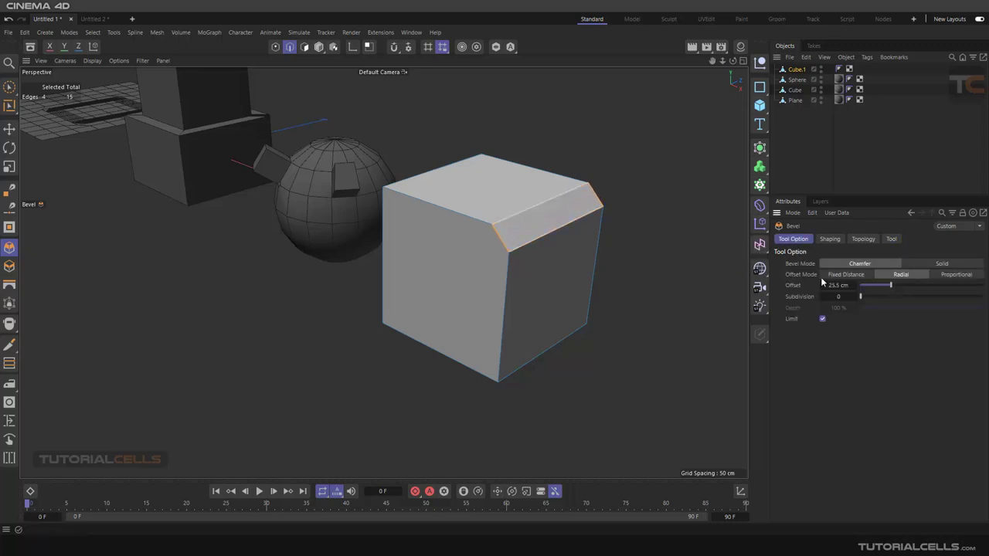
pyautogui.moveTo(860, 297); pyautogui.dragTo(909, 297)
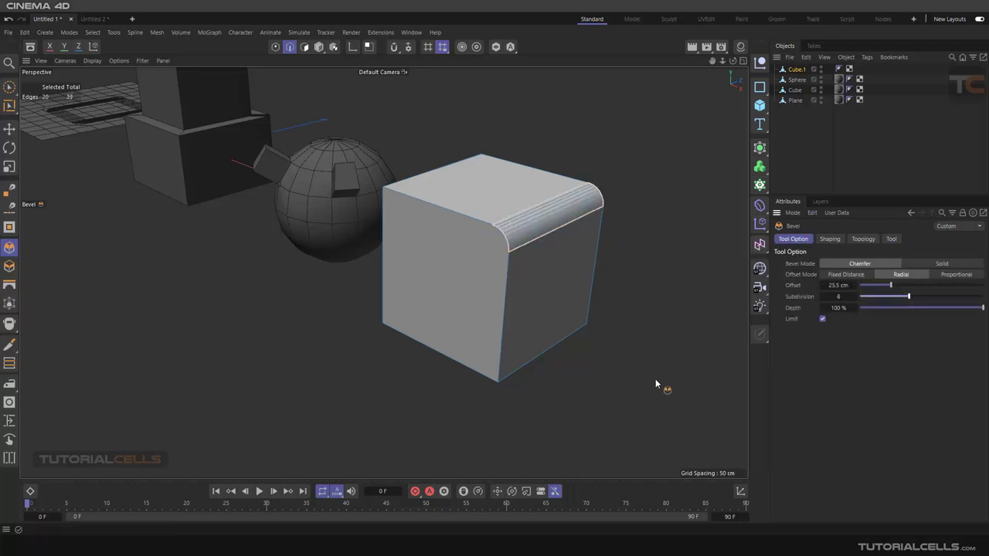
pyautogui.keyDown('alt'); pyautogui.moveTo(656, 379); pyautogui.dragTo(641, 366); pyautogui.keyUp('alt')
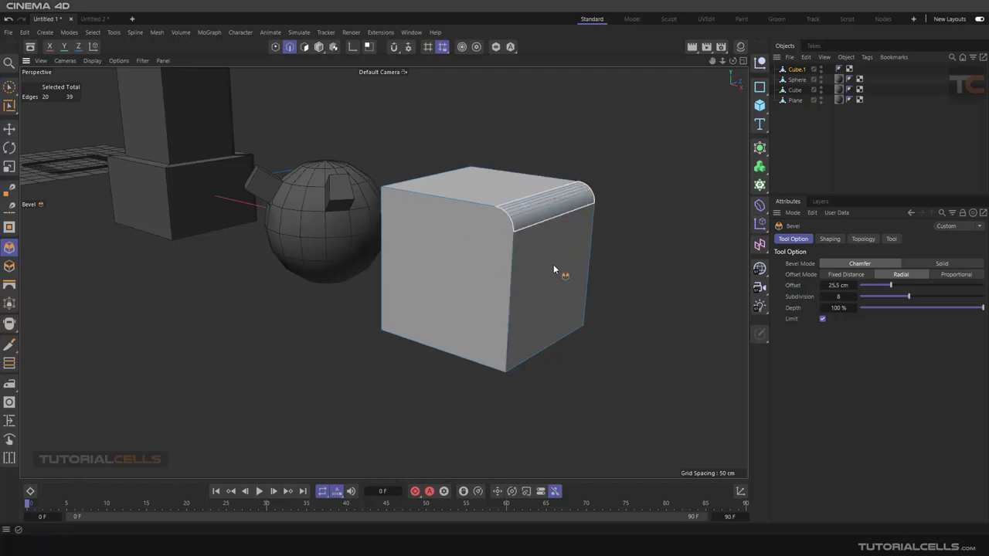
# Select the lower edge on the same side of Cube.1 and bevel it with the same values as a new transform.
pyautogui.click(538, 357)
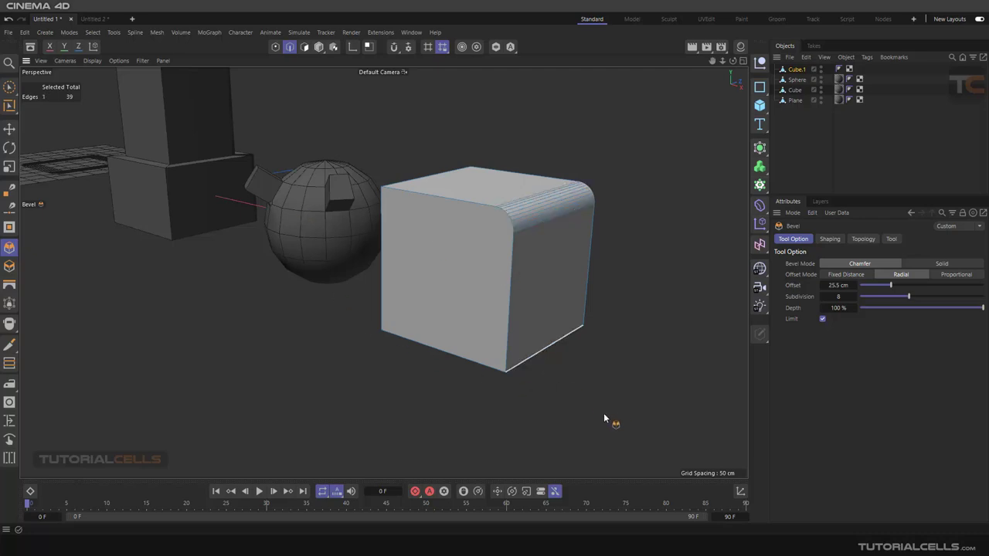
pyautogui.click(891, 238)
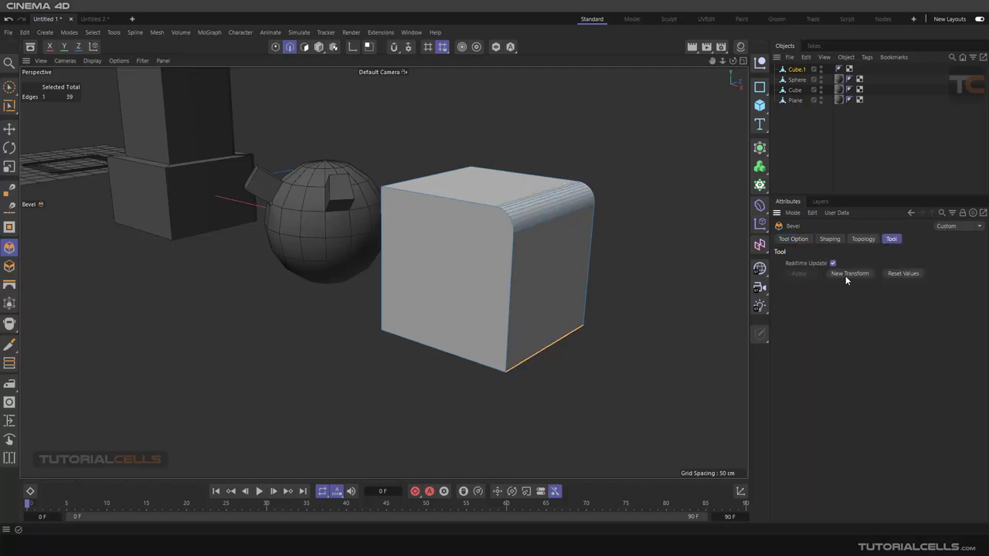
pyautogui.click(845, 276)
pyautogui.moveTo(666, 345)
pyautogui.keyDown('alt'); pyautogui.mouseDown()
pyautogui.moveTo(636, 328)
pyautogui.moveTo(658, 340)
pyautogui.mouseUp(); pyautogui.keyUp('alt')
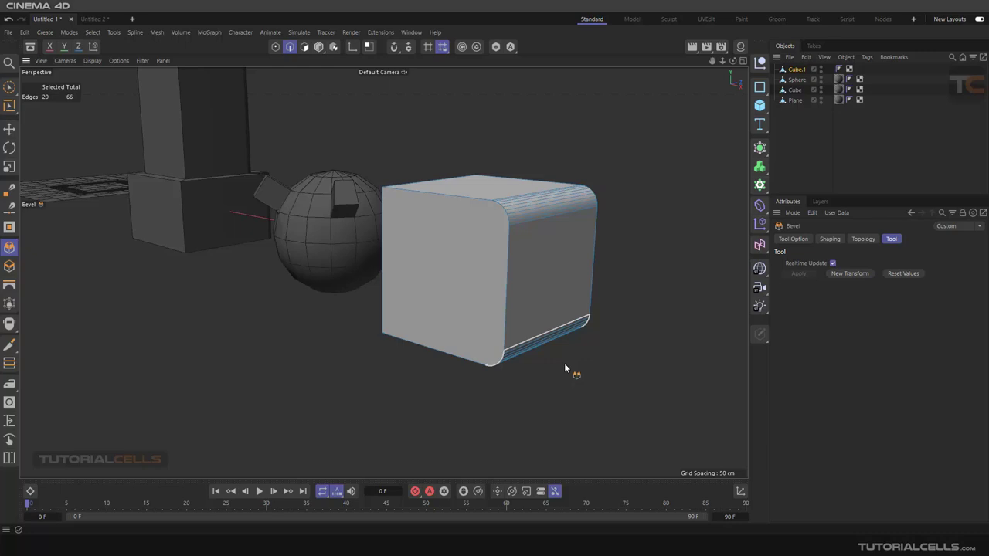
# Reset the Bevel tool to its default values, try a new transform on the lower edge, and undo that edge's bevels.
pyautogui.click(895, 275)
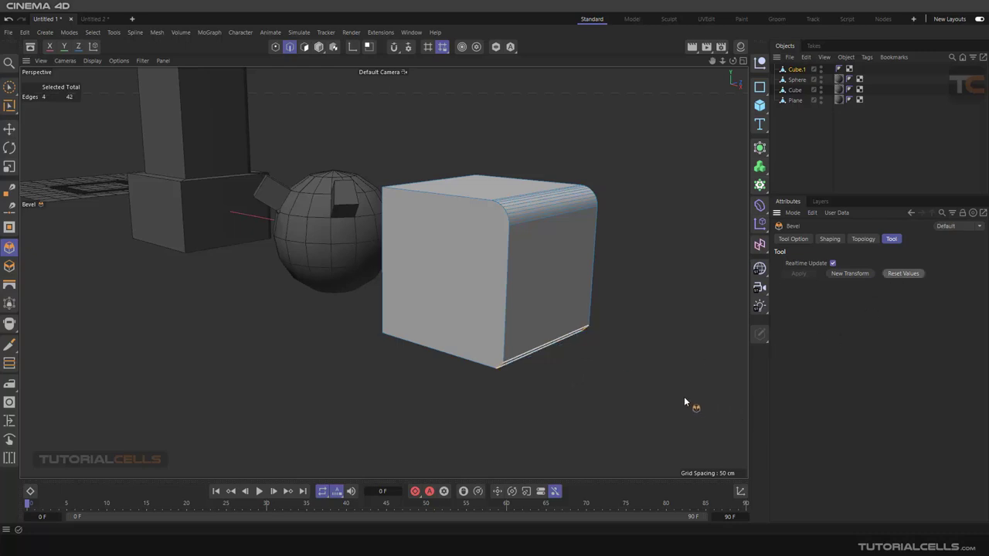
pyautogui.keyDown('alt'); pyautogui.moveTo(684, 396); pyautogui.dragTo(592, 354); pyautogui.keyUp('alt')
pyautogui.hotkey('ctrl', 'z')
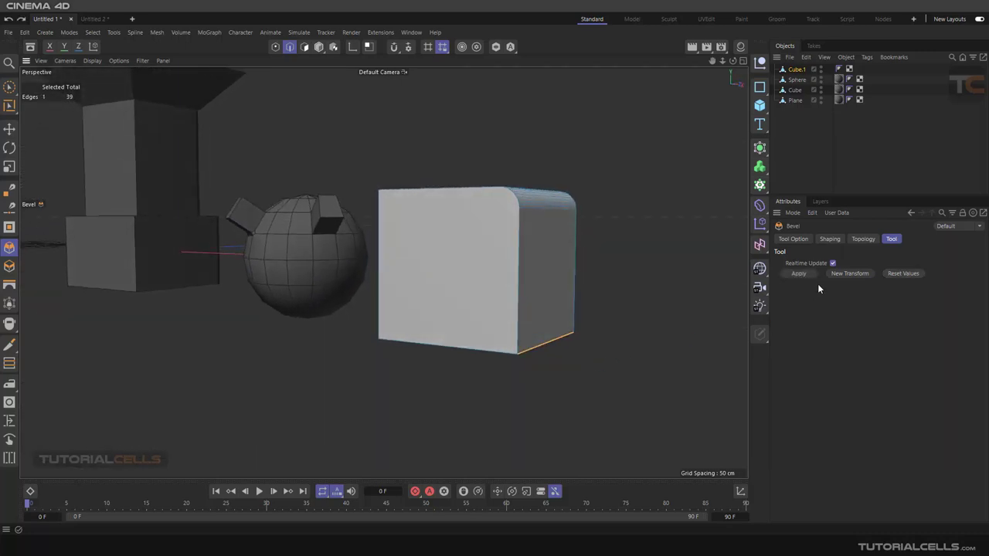
pyautogui.click(841, 276)
pyautogui.hotkey('ctrl', 'z')
pyautogui.keyDown('alt'); pyautogui.moveTo(727, 266); pyautogui.dragTo(628, 298); pyautogui.keyUp('alt')
pyautogui.scroll(-5, 587, 295)
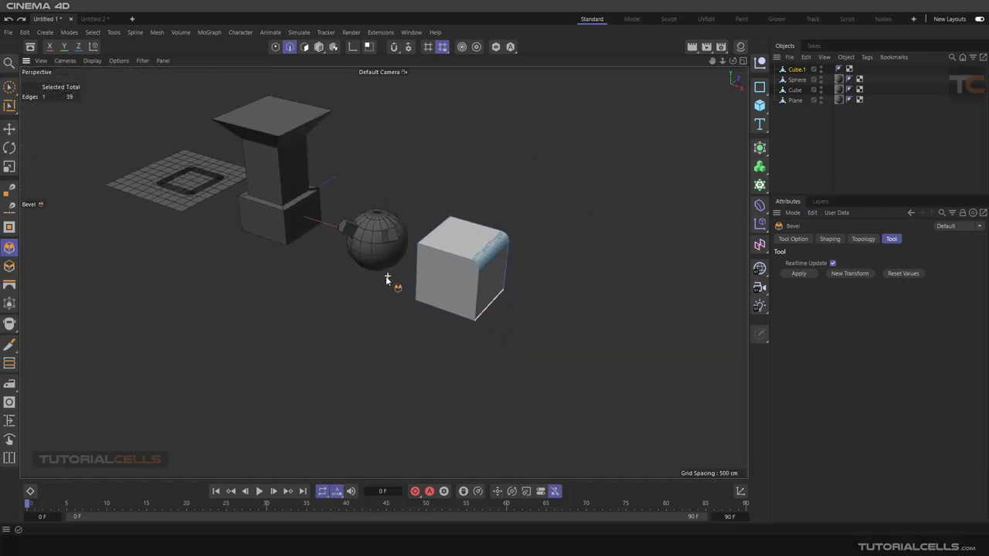
pyautogui.keyDown('alt'); pyautogui.moveTo(389, 277); pyautogui.dragTo(467, 315, button='middle'); pyautogui.keyUp('alt')
pyautogui.scroll(4, 386, 268)
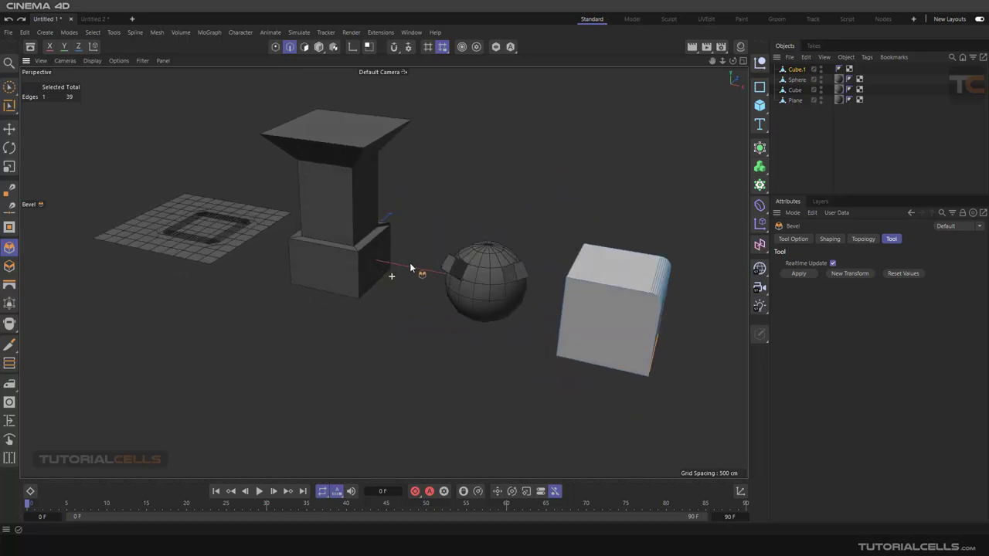